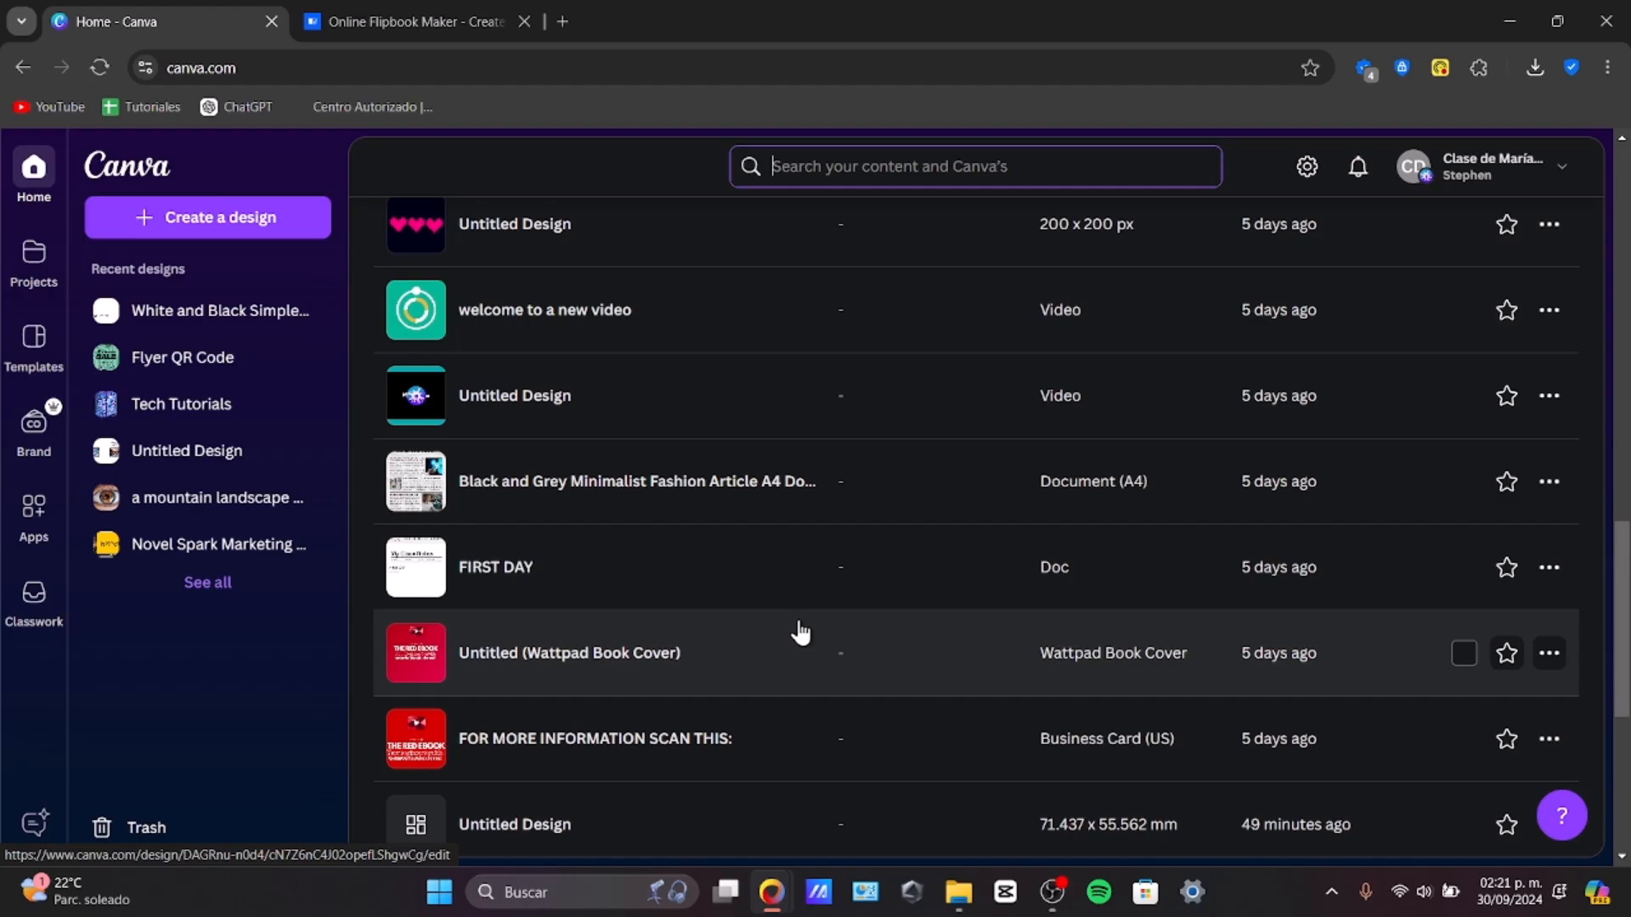
# Step: Start creating a new design from the home page
pyautogui.scroll(10, 800, 633)
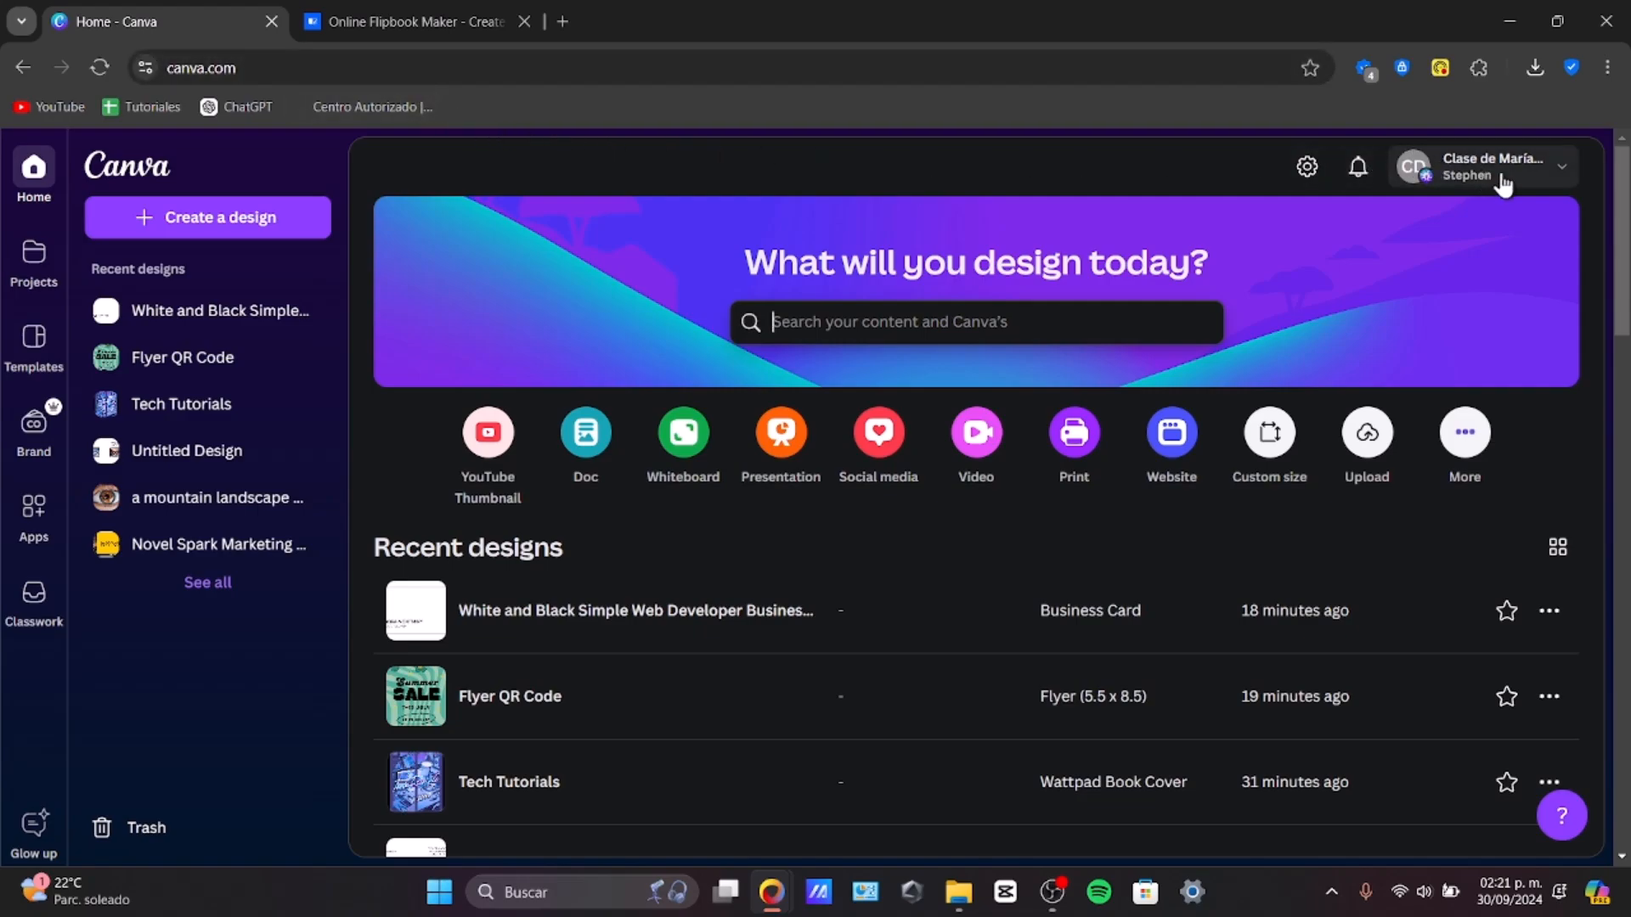
pyautogui.click(1563, 169)
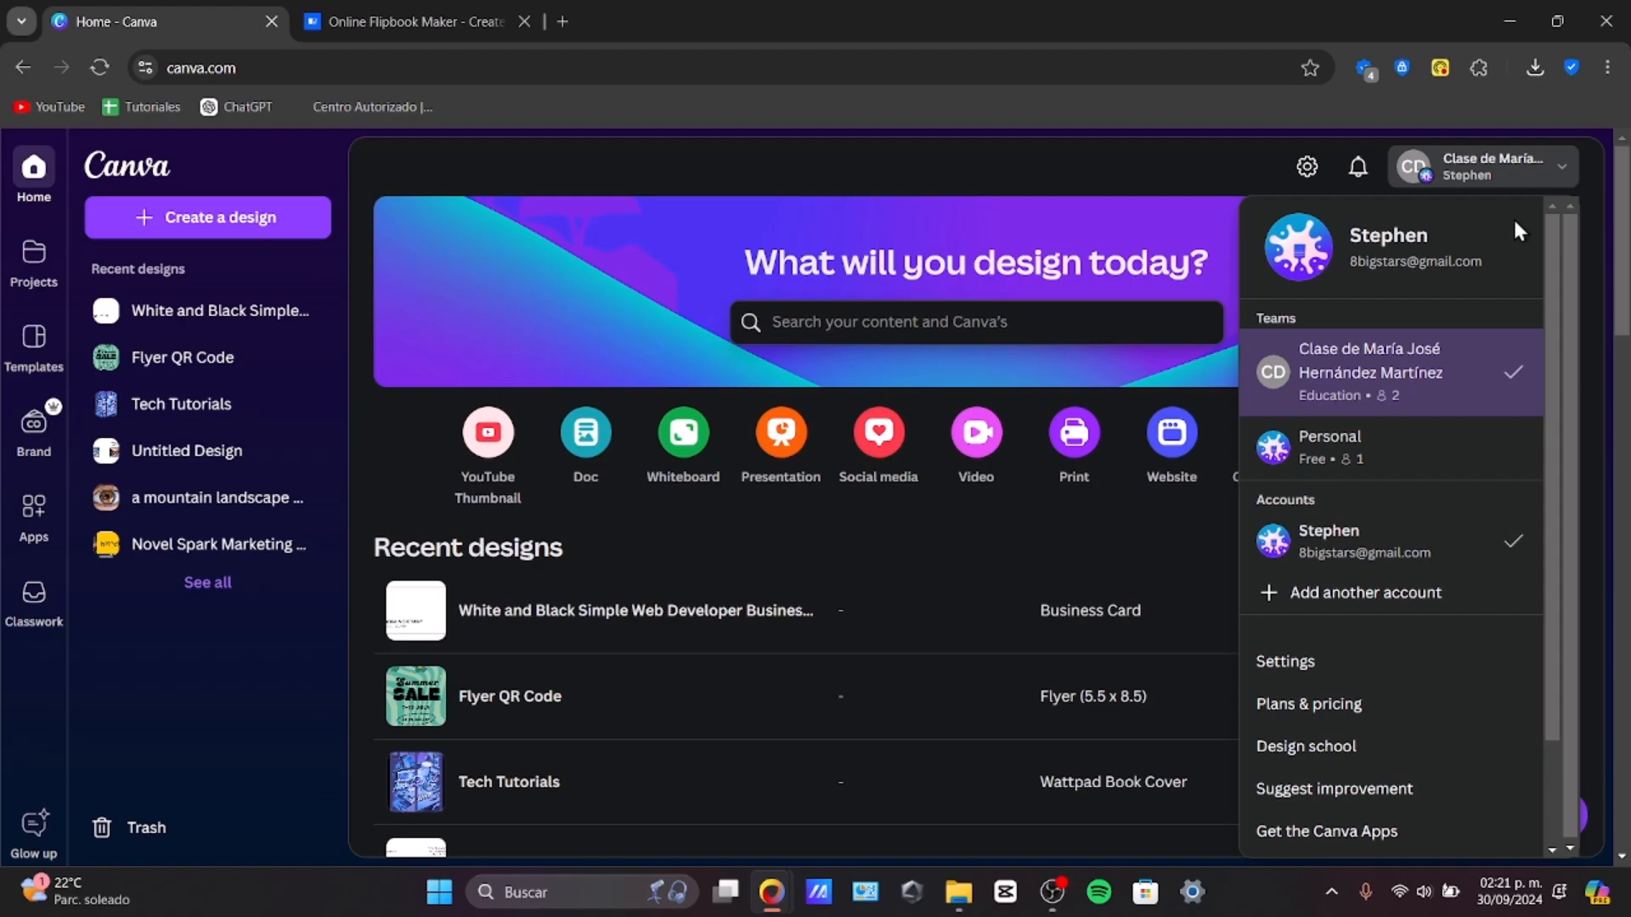
pyautogui.click(315, 230)
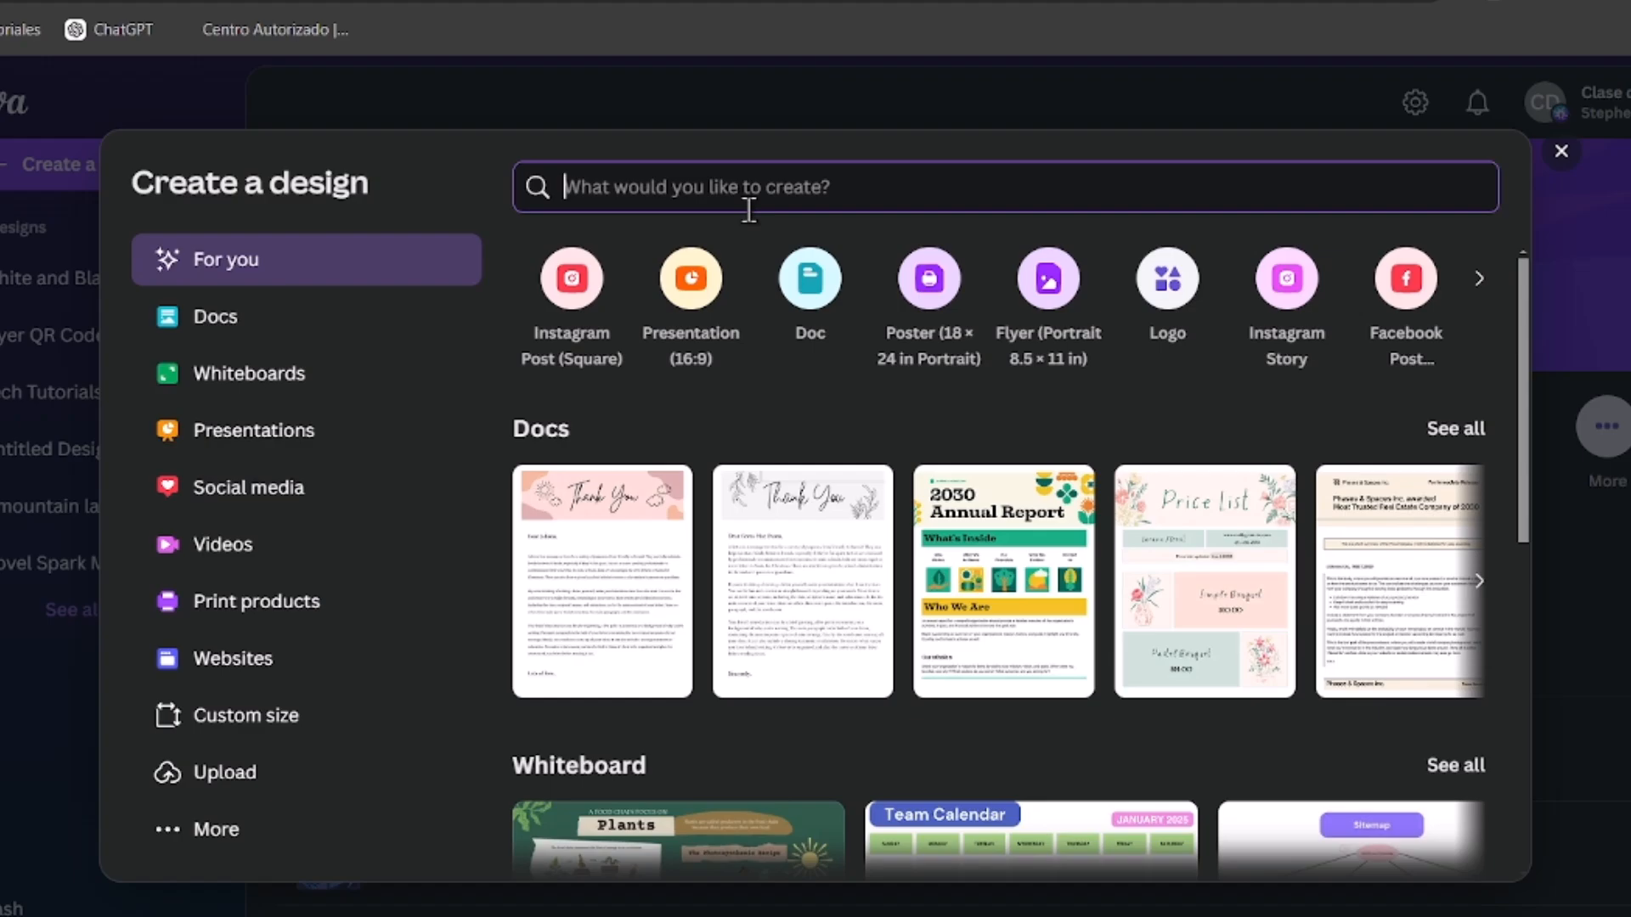
# Step: Search design types for letter, then for a4, and create an A4 portrait document
pyautogui.write('letter')
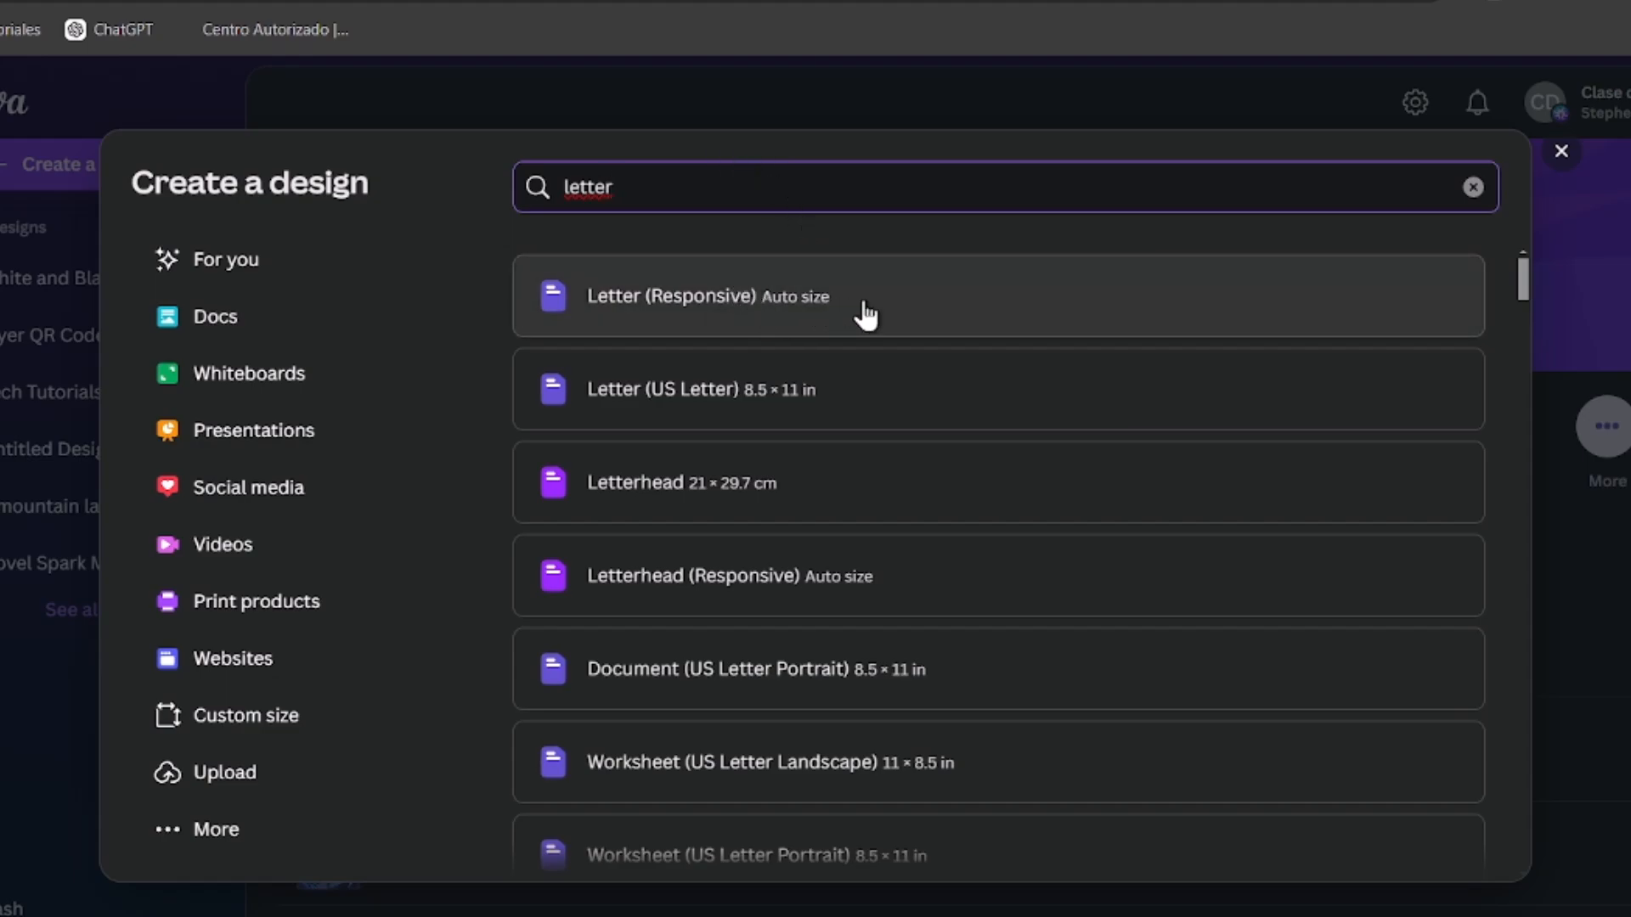
pyautogui.doubleClick(700, 175)
pyautogui.write('a4')
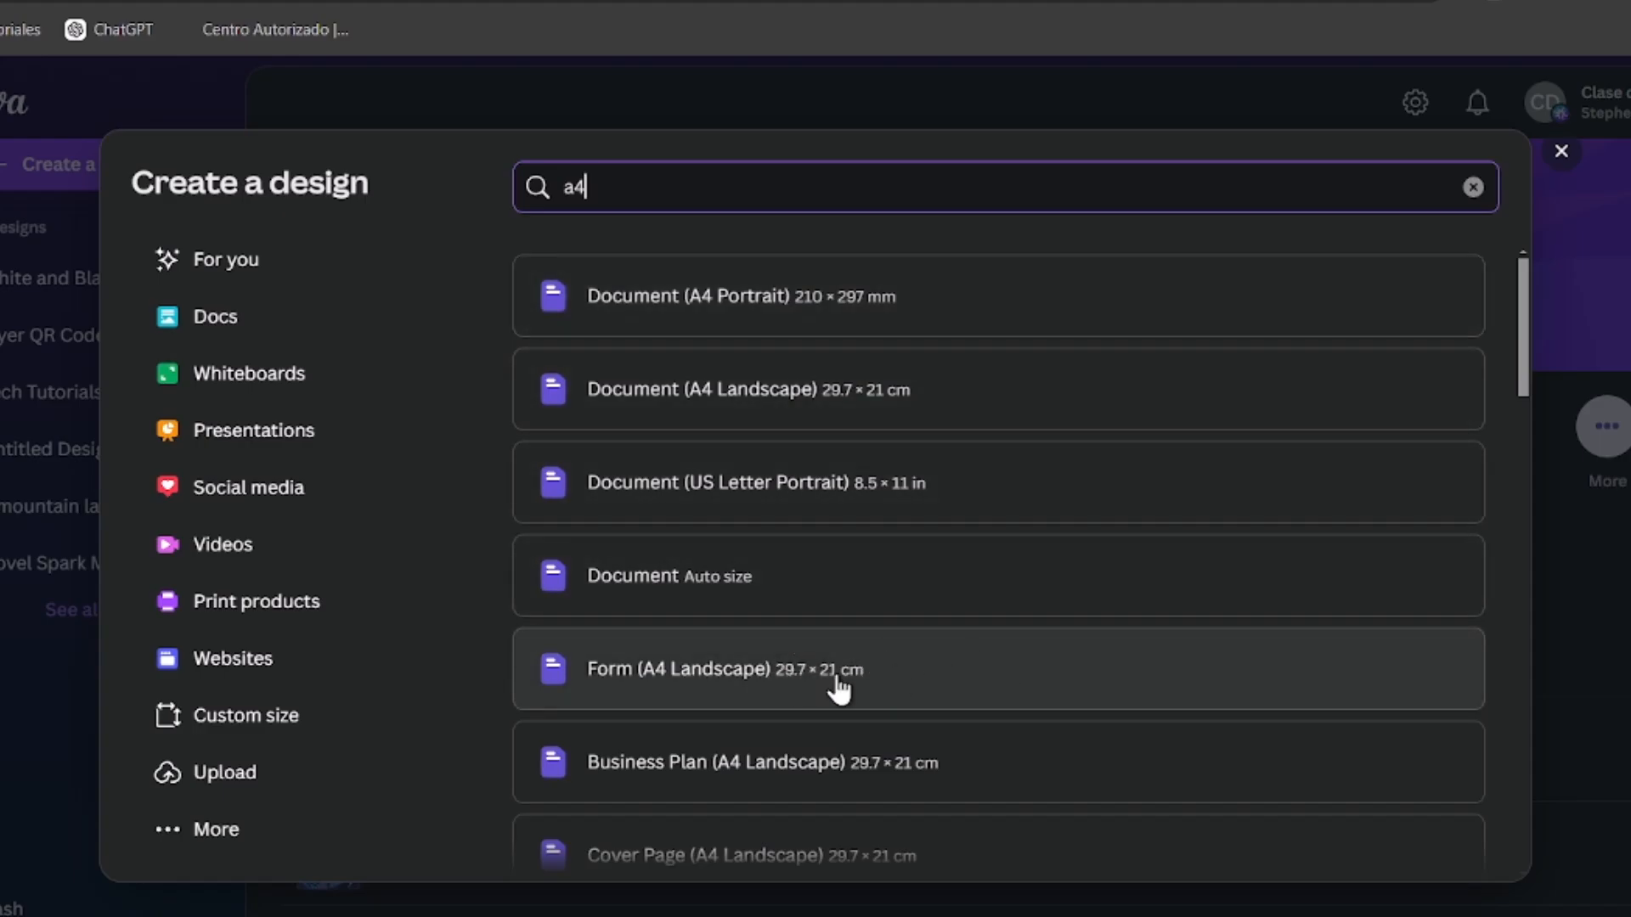
pyautogui.scroll(-3, 909, 692)
pyautogui.scroll(-15, 909, 692)
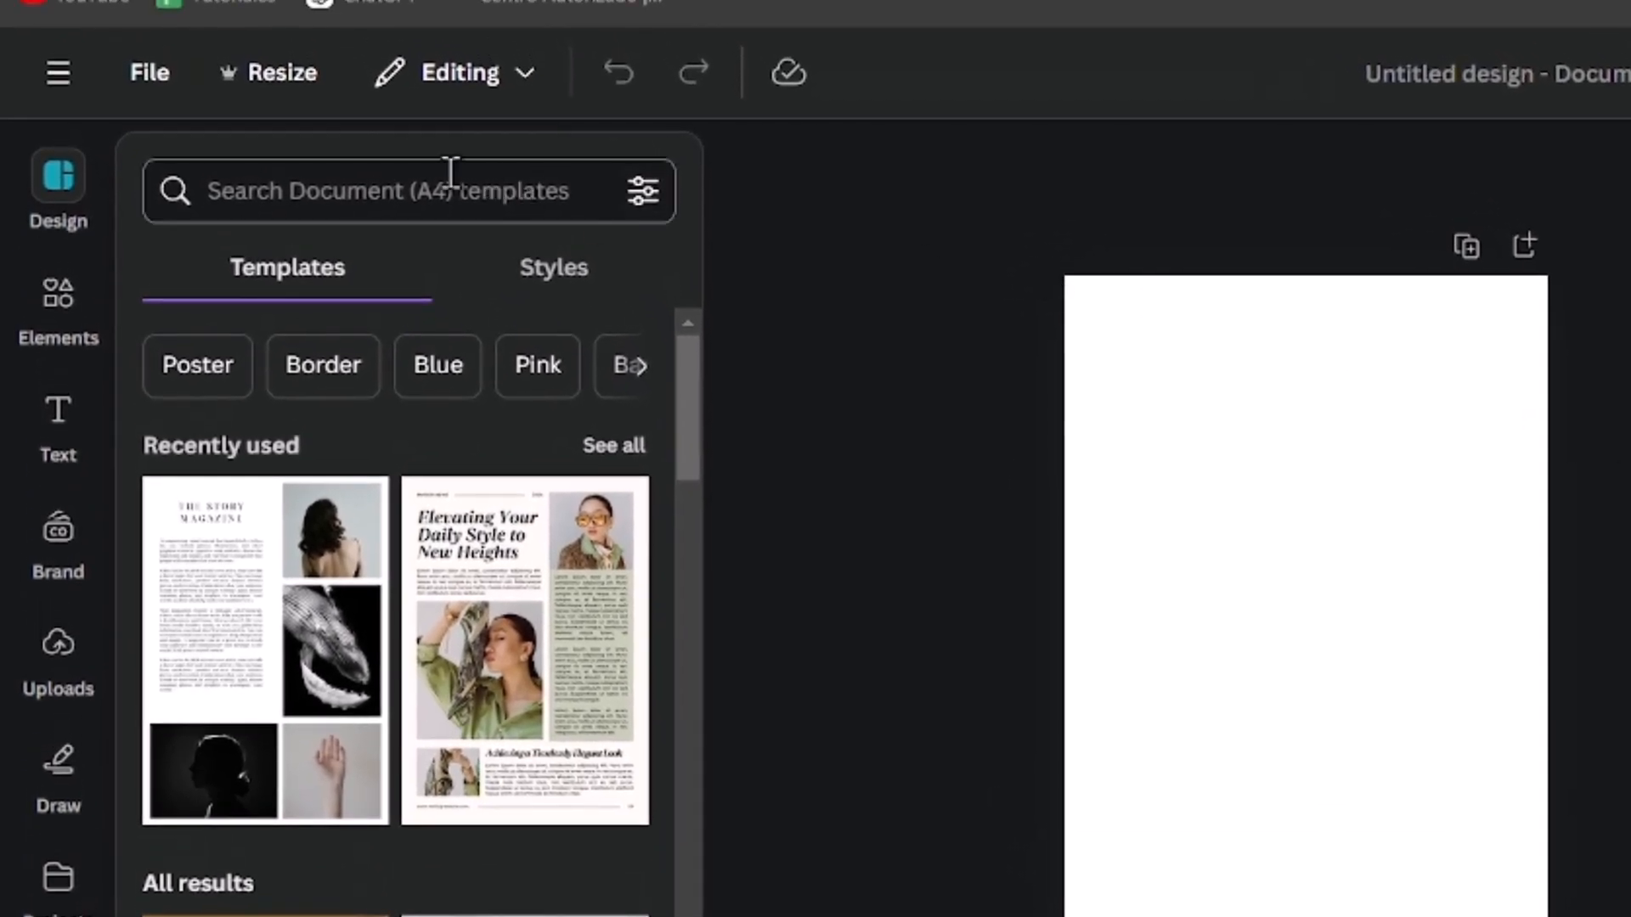
pyautogui.click(267, 89)
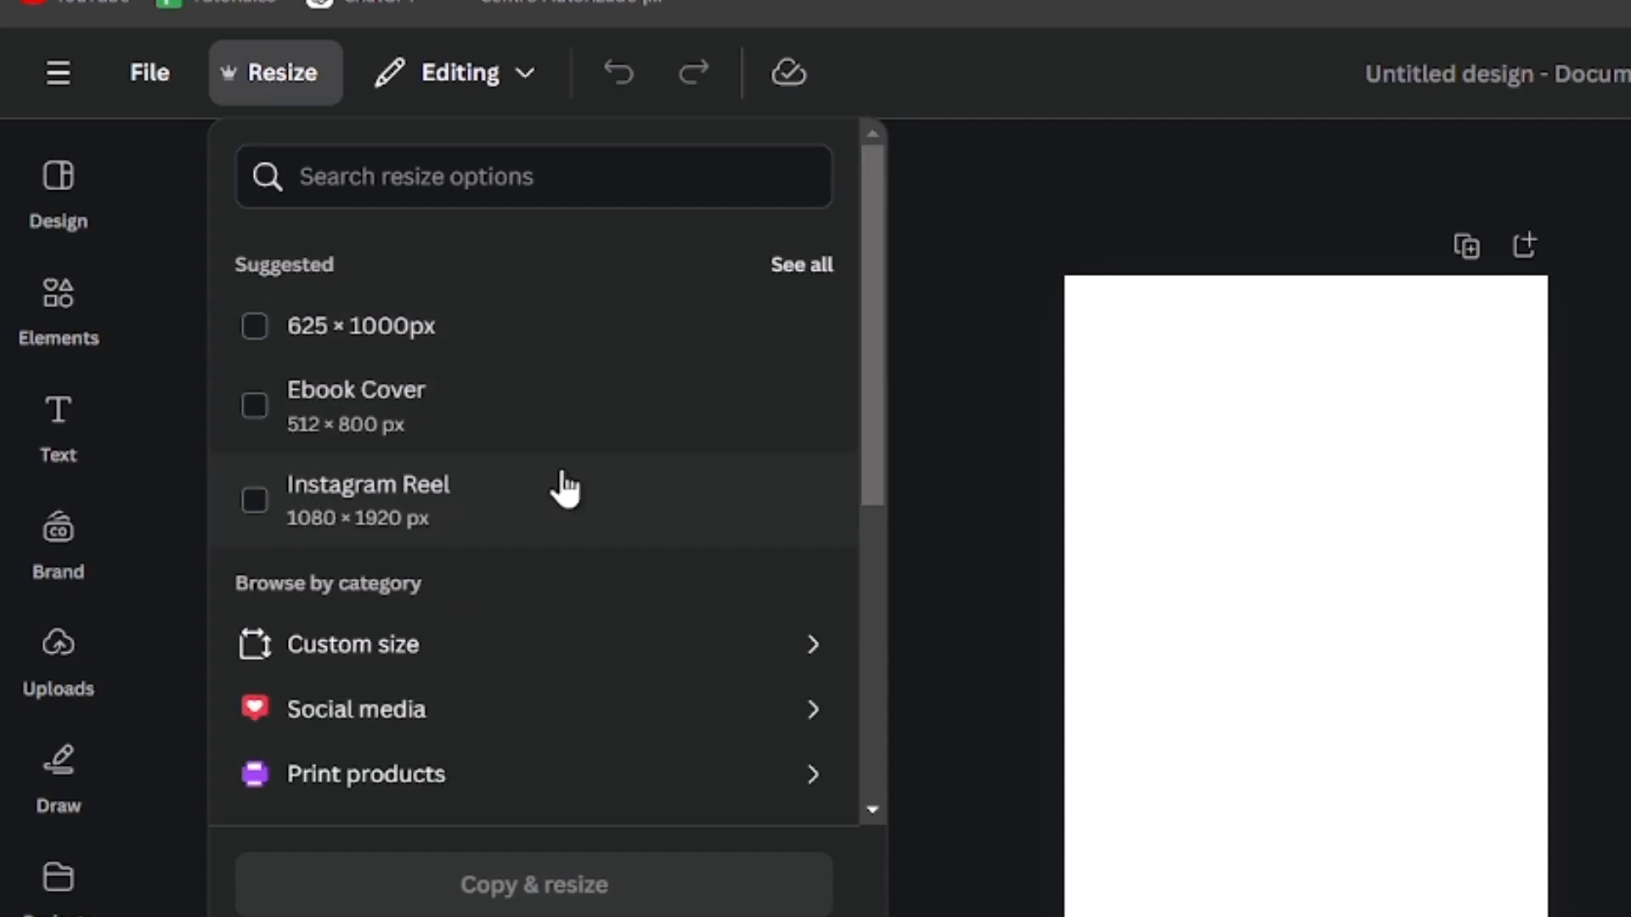
pyautogui.click(463, 644)
pyautogui.click(593, 543)
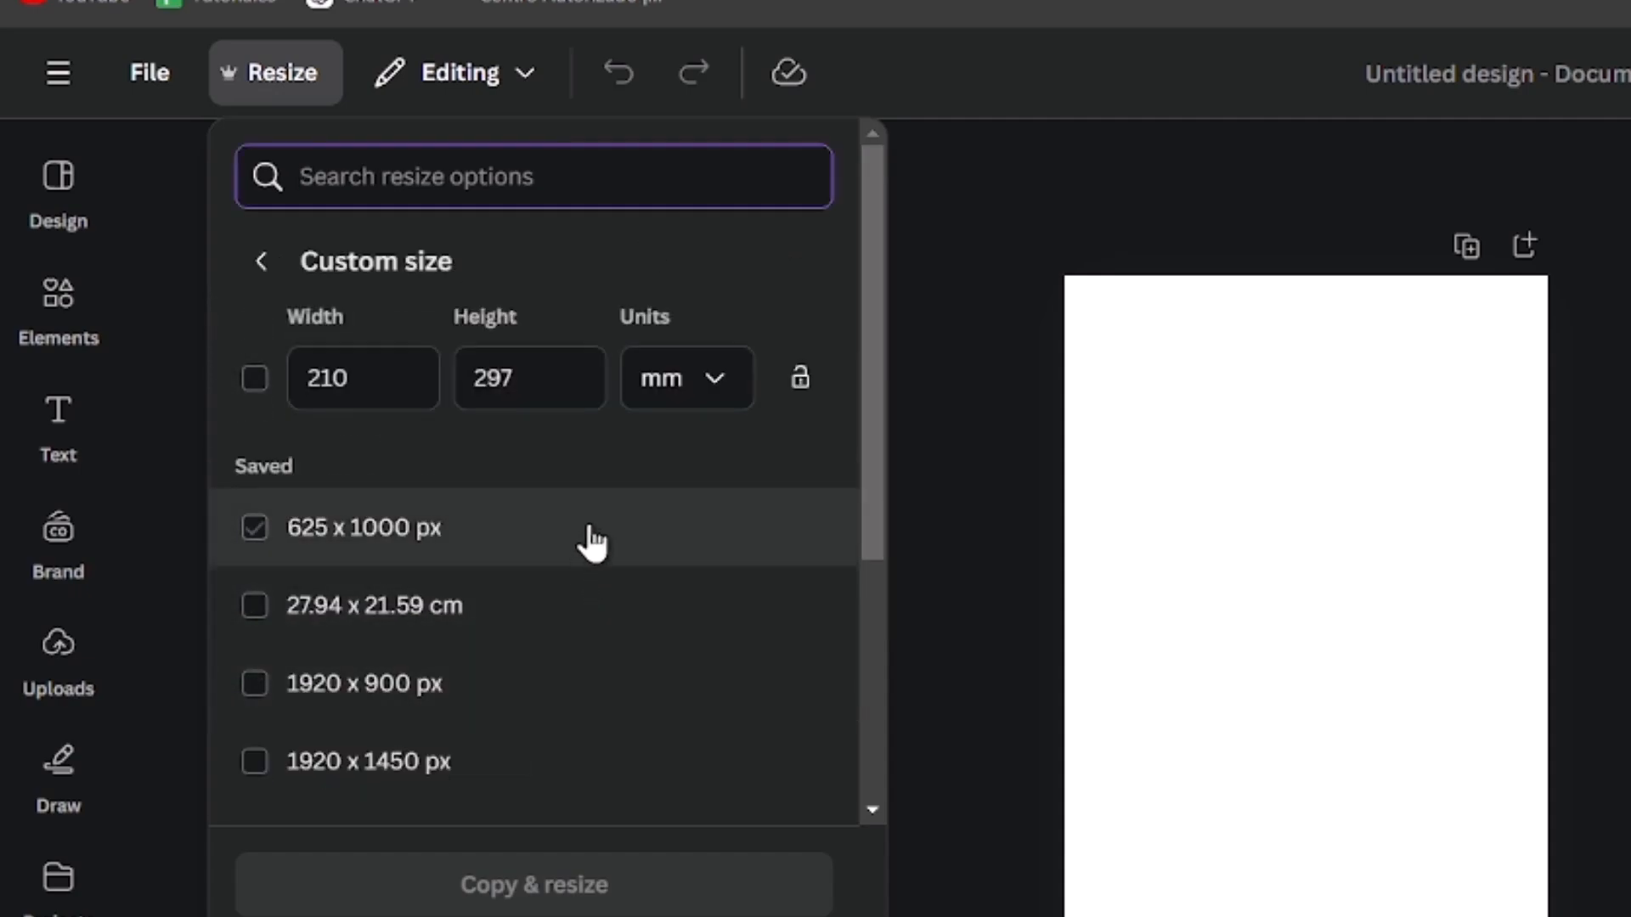
pyautogui.click(591, 523)
pyautogui.click(1171, 534)
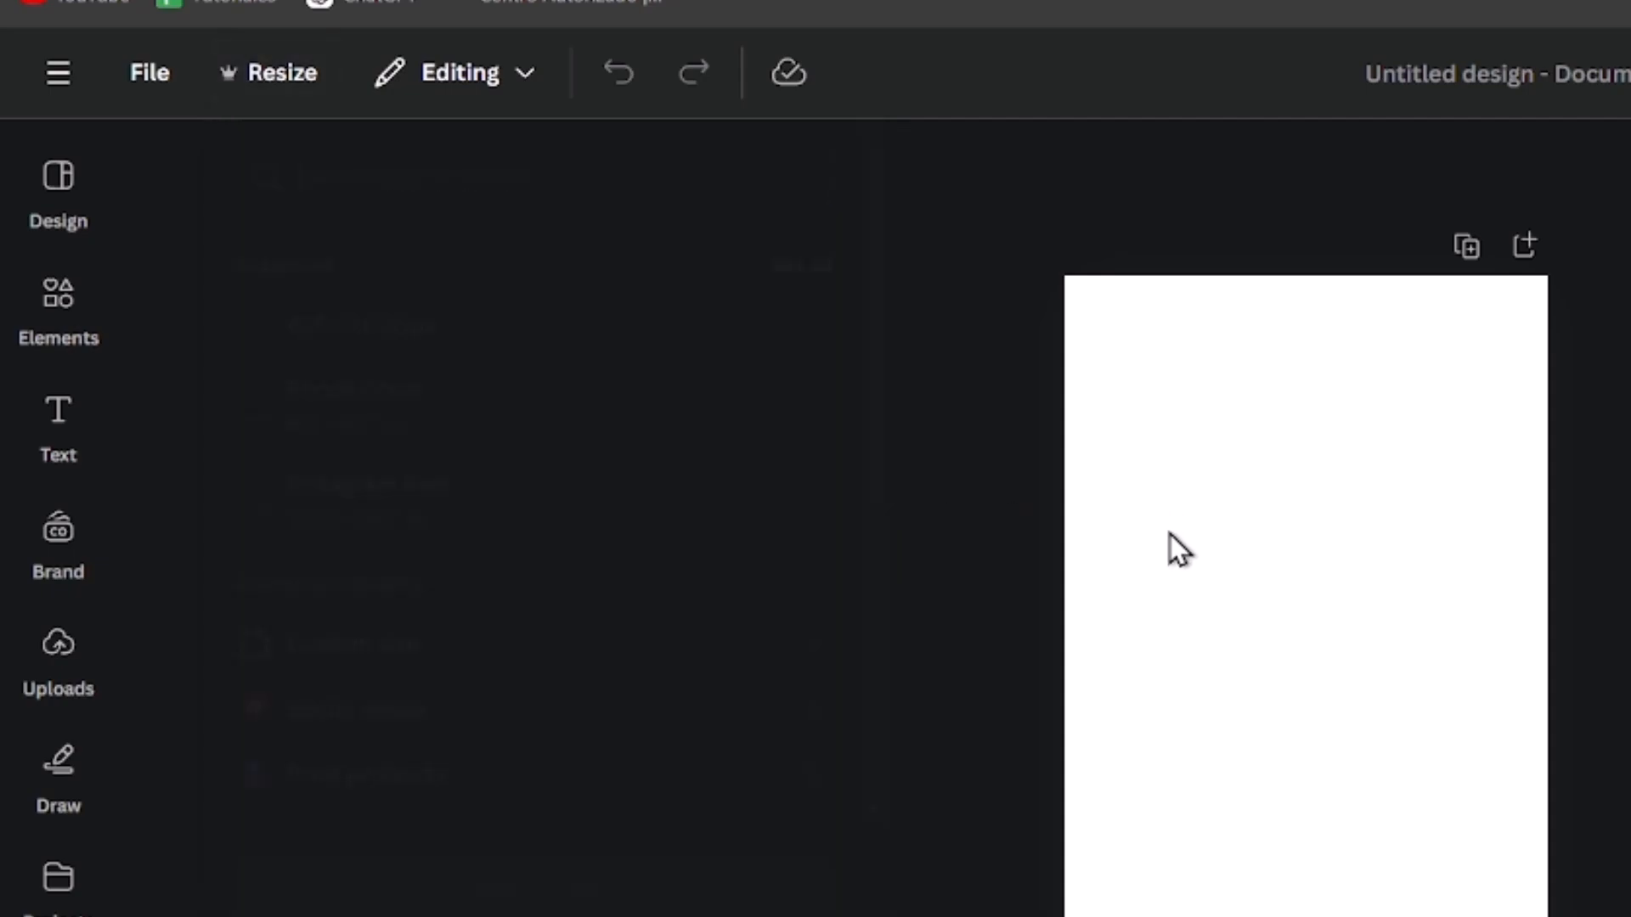
# Step: Apply the Reading & Writing Narrative Choice Board template to the blank first page
pyautogui.click(1114, 512)
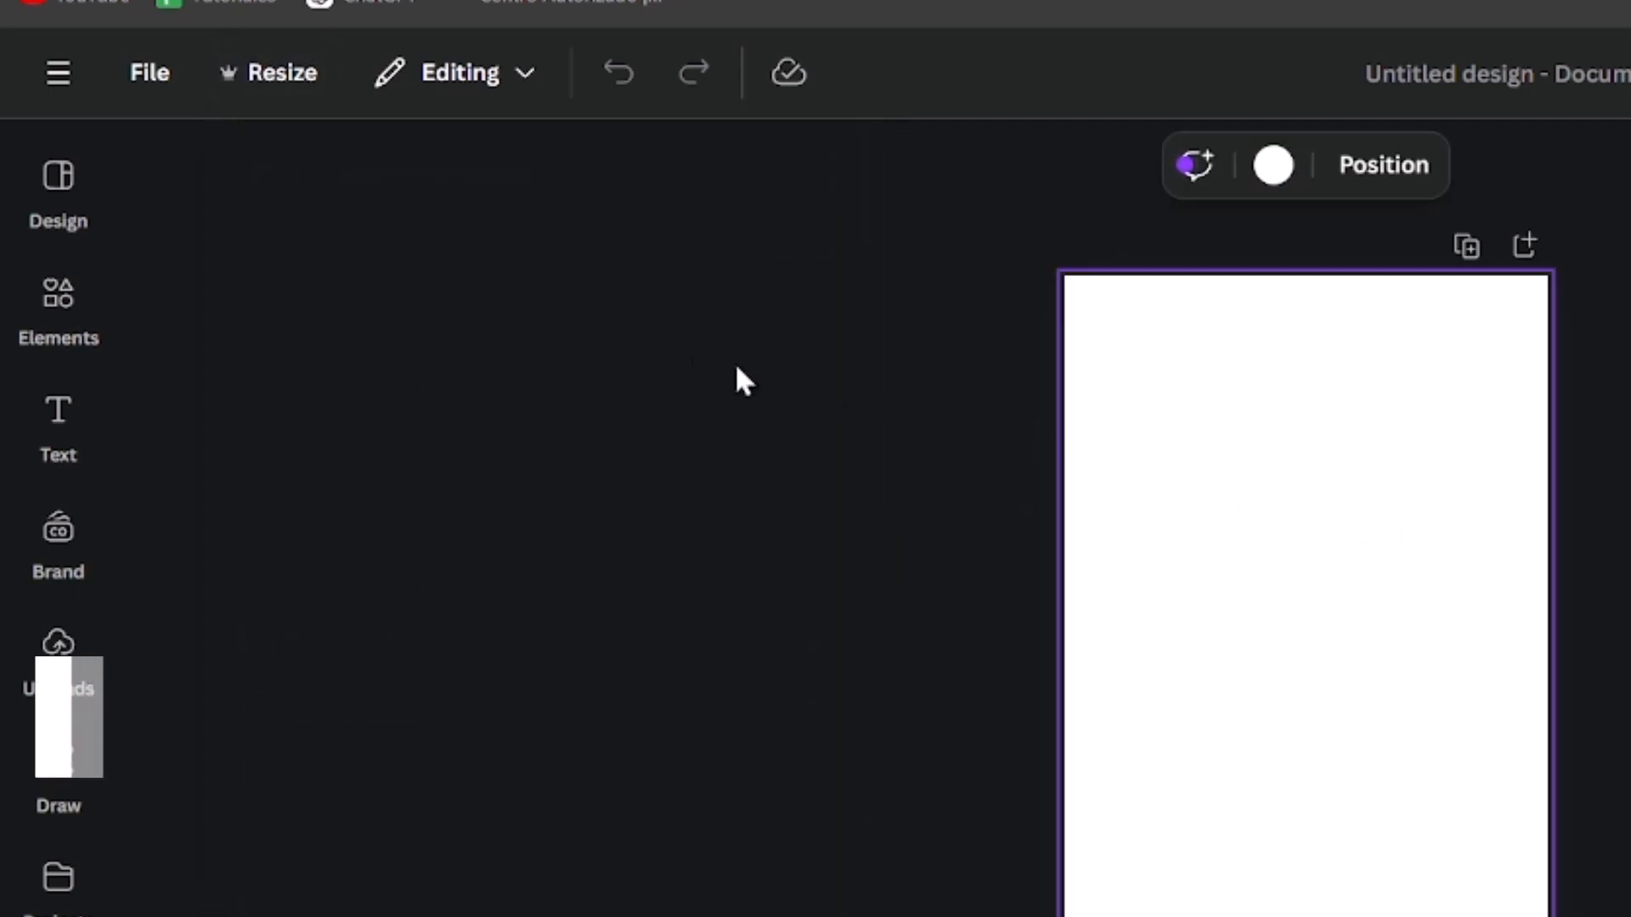
pyautogui.click(59, 180)
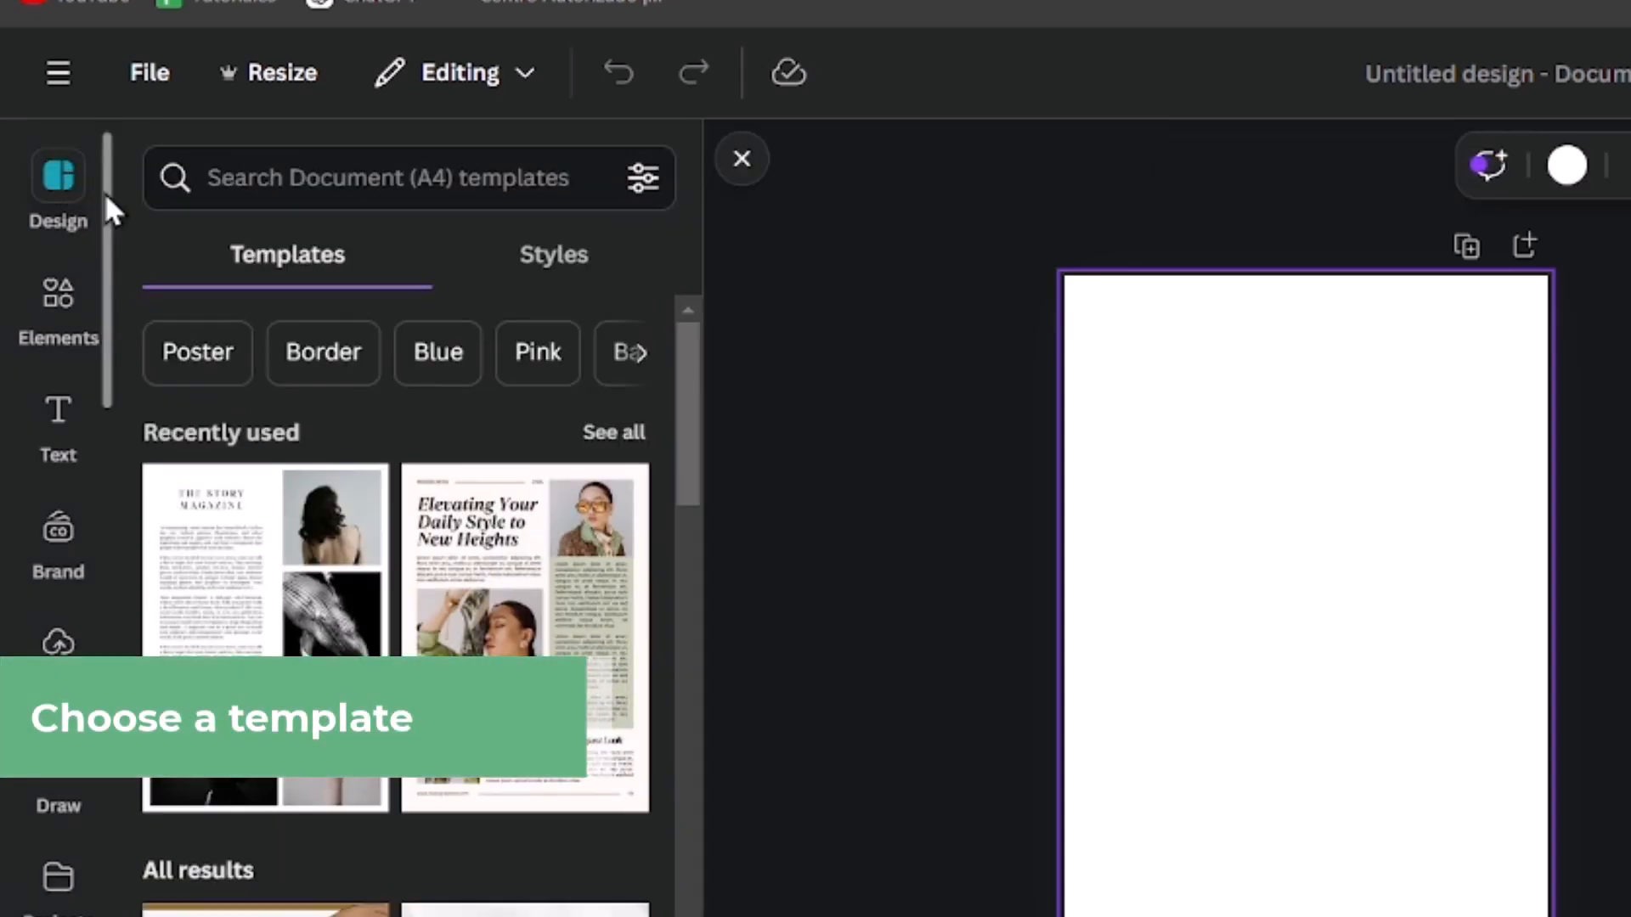
pyautogui.click(540, 282)
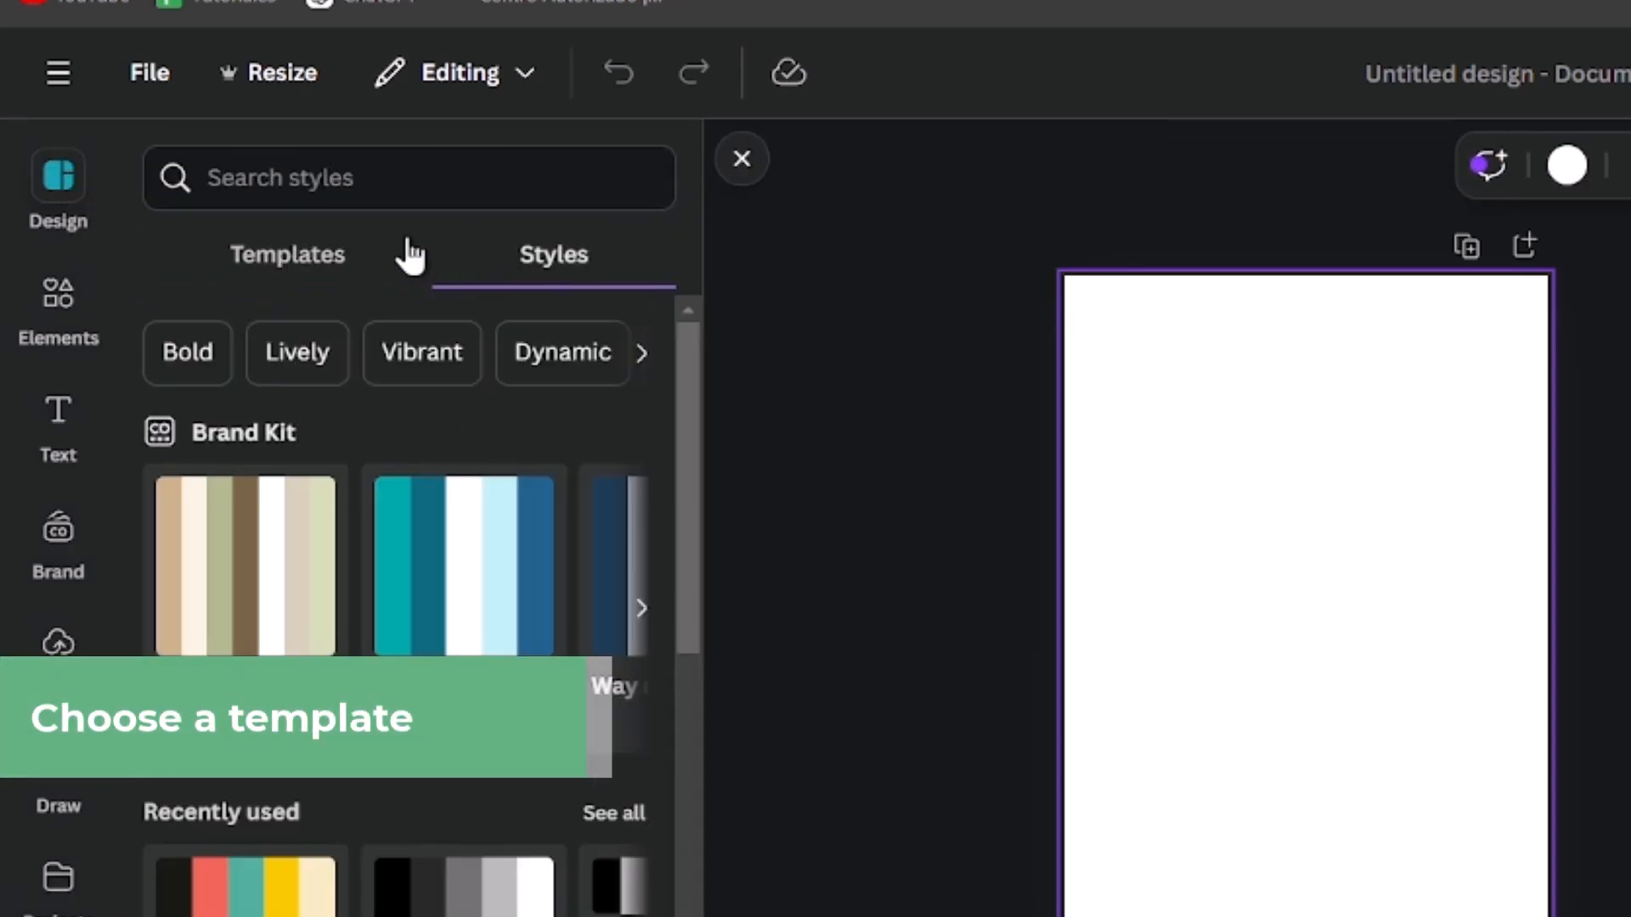
pyautogui.click(320, 249)
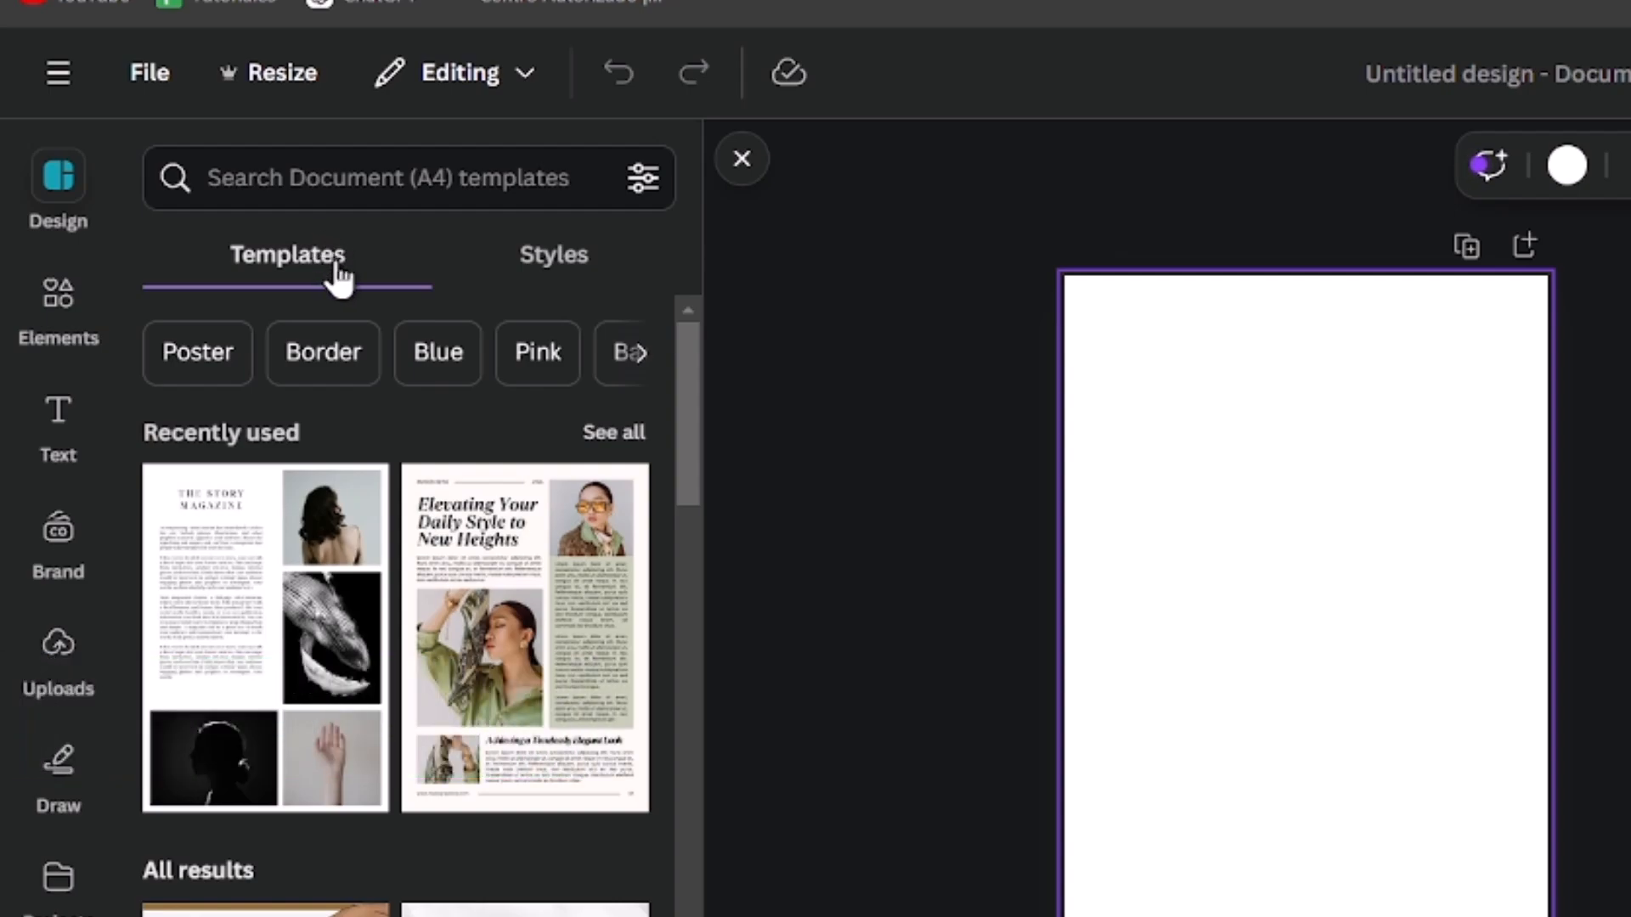
pyautogui.scroll(-10, 484, 595)
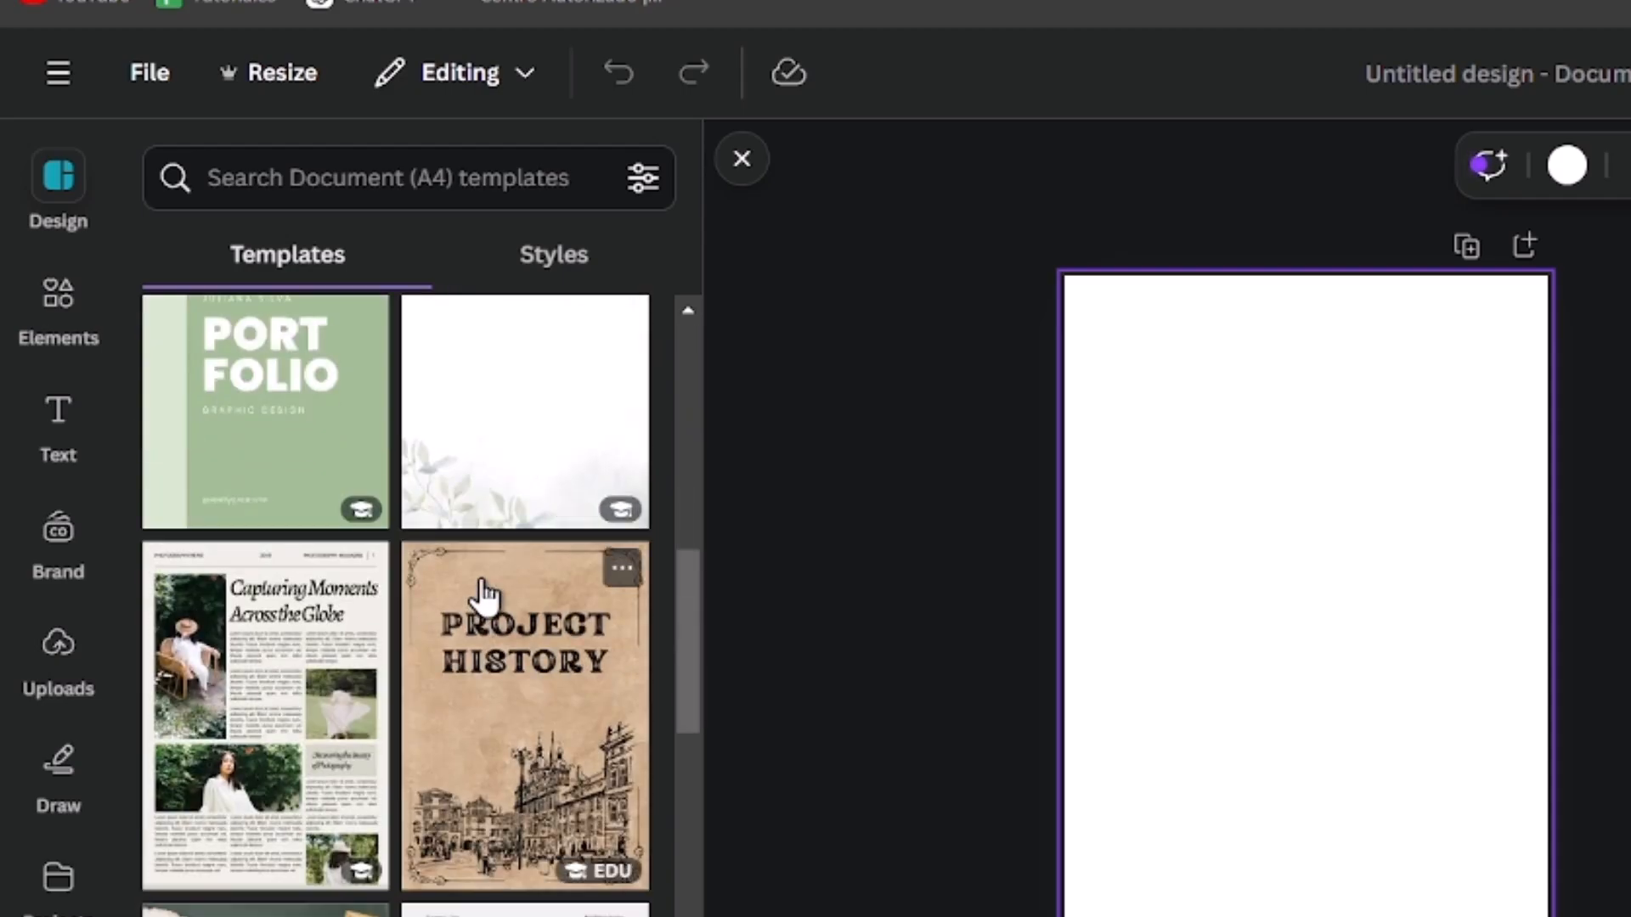
pyautogui.scroll(-2, 484, 595)
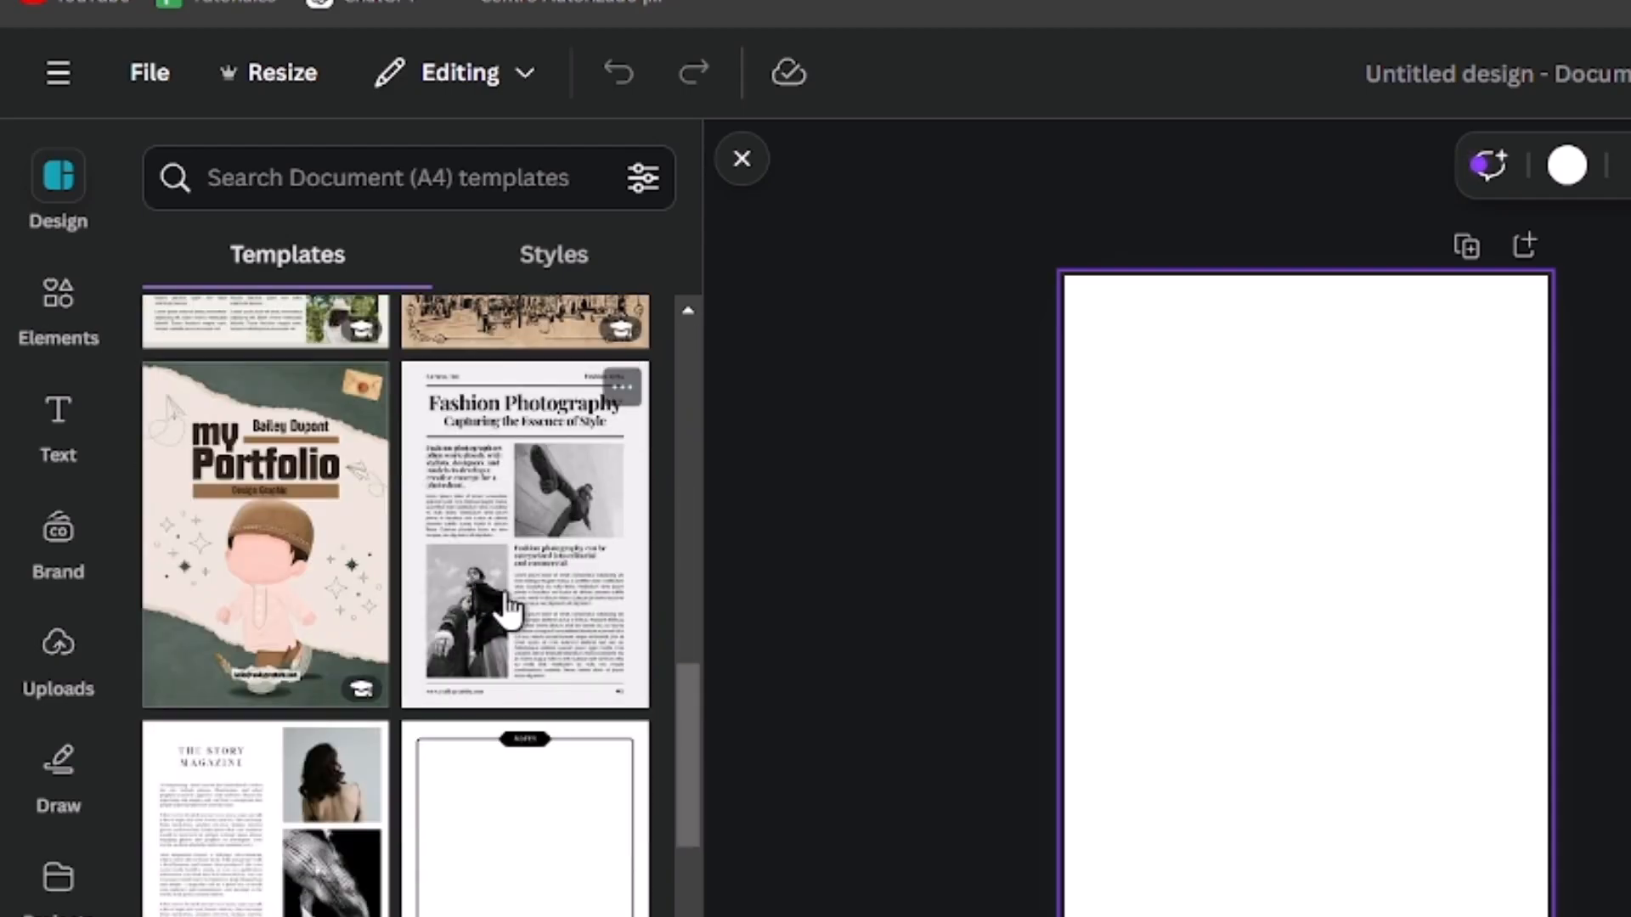
pyautogui.scroll(-8, 521, 644)
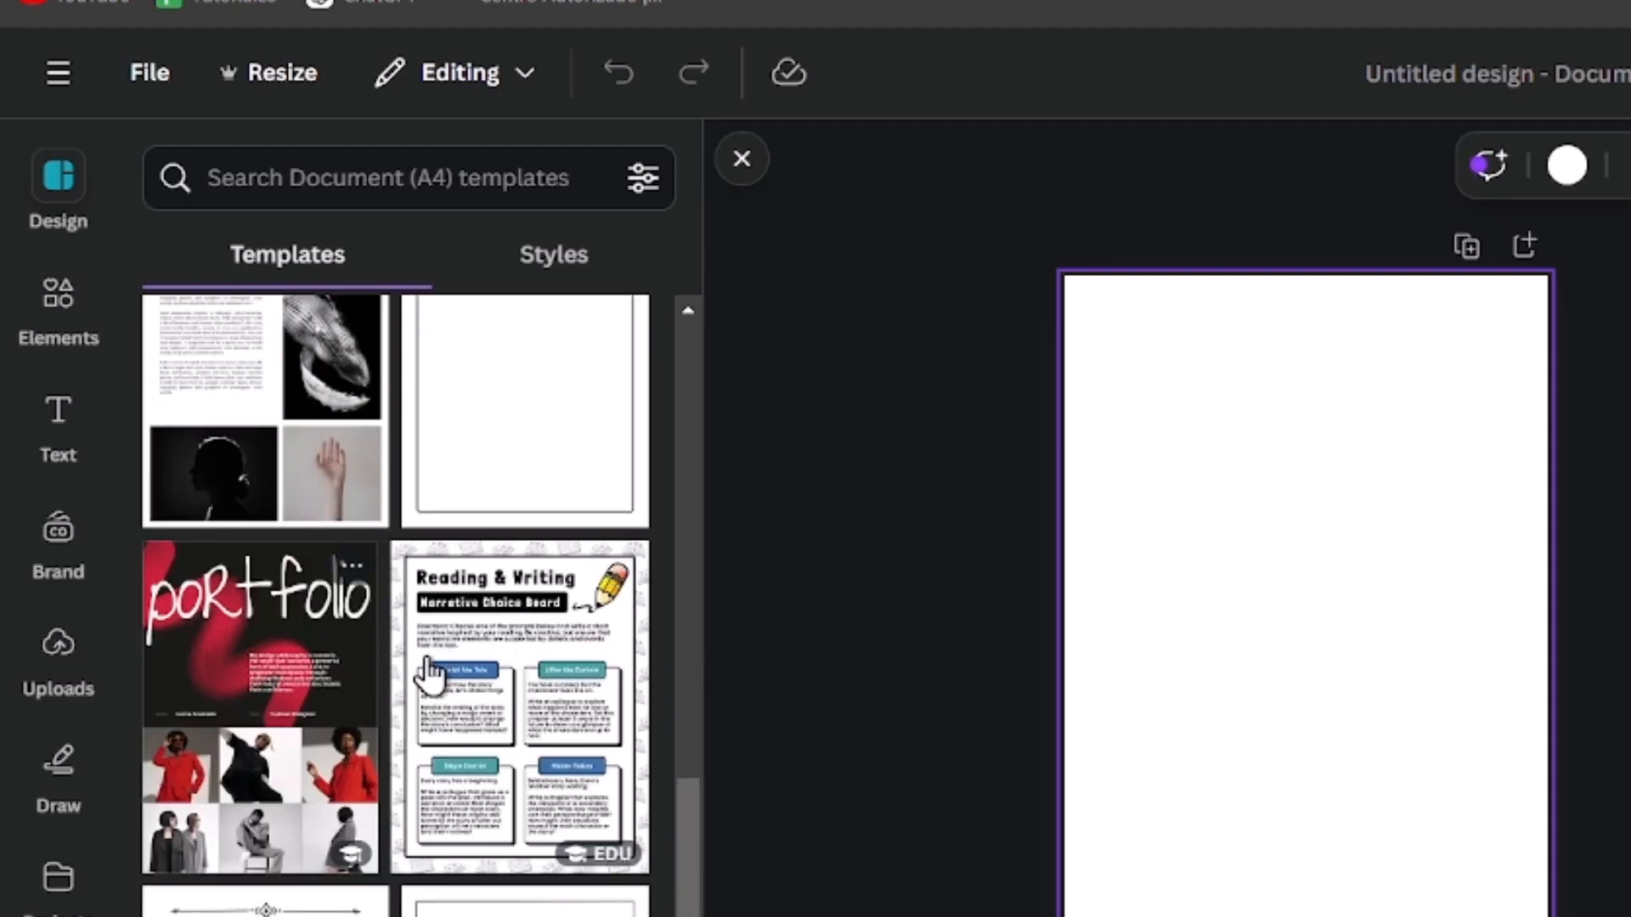
pyautogui.click(472, 680)
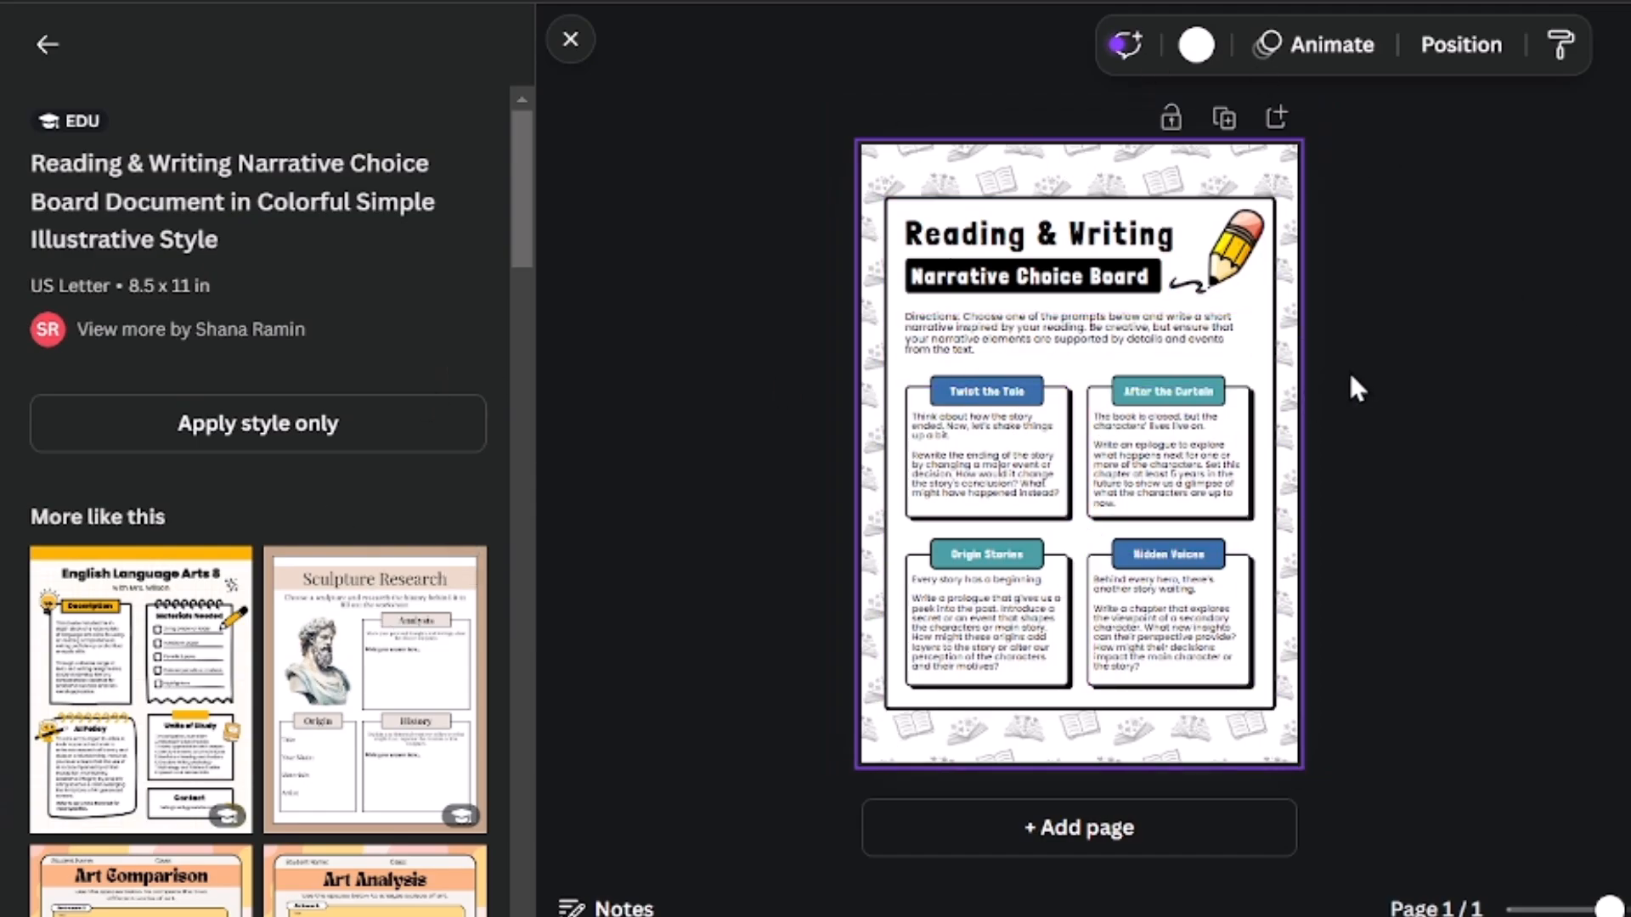
# Step: Add a second page and apply the yellow English Language Arts Syllabus template to it
pyautogui.click(1220, 827)
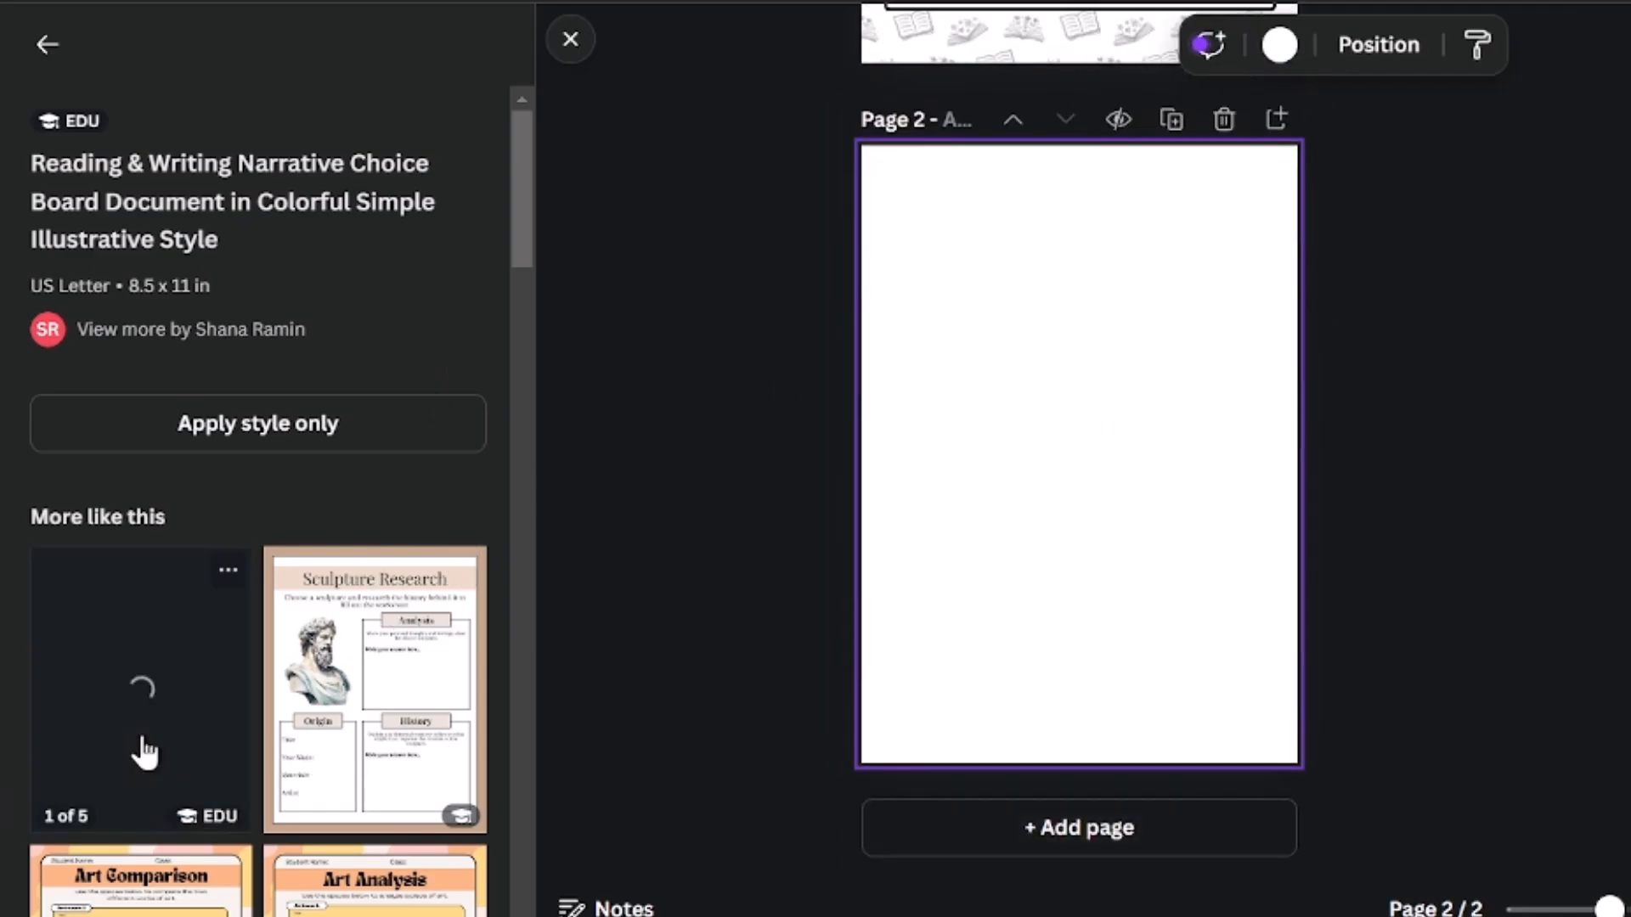
pyautogui.click(144, 752)
pyautogui.click(135, 673)
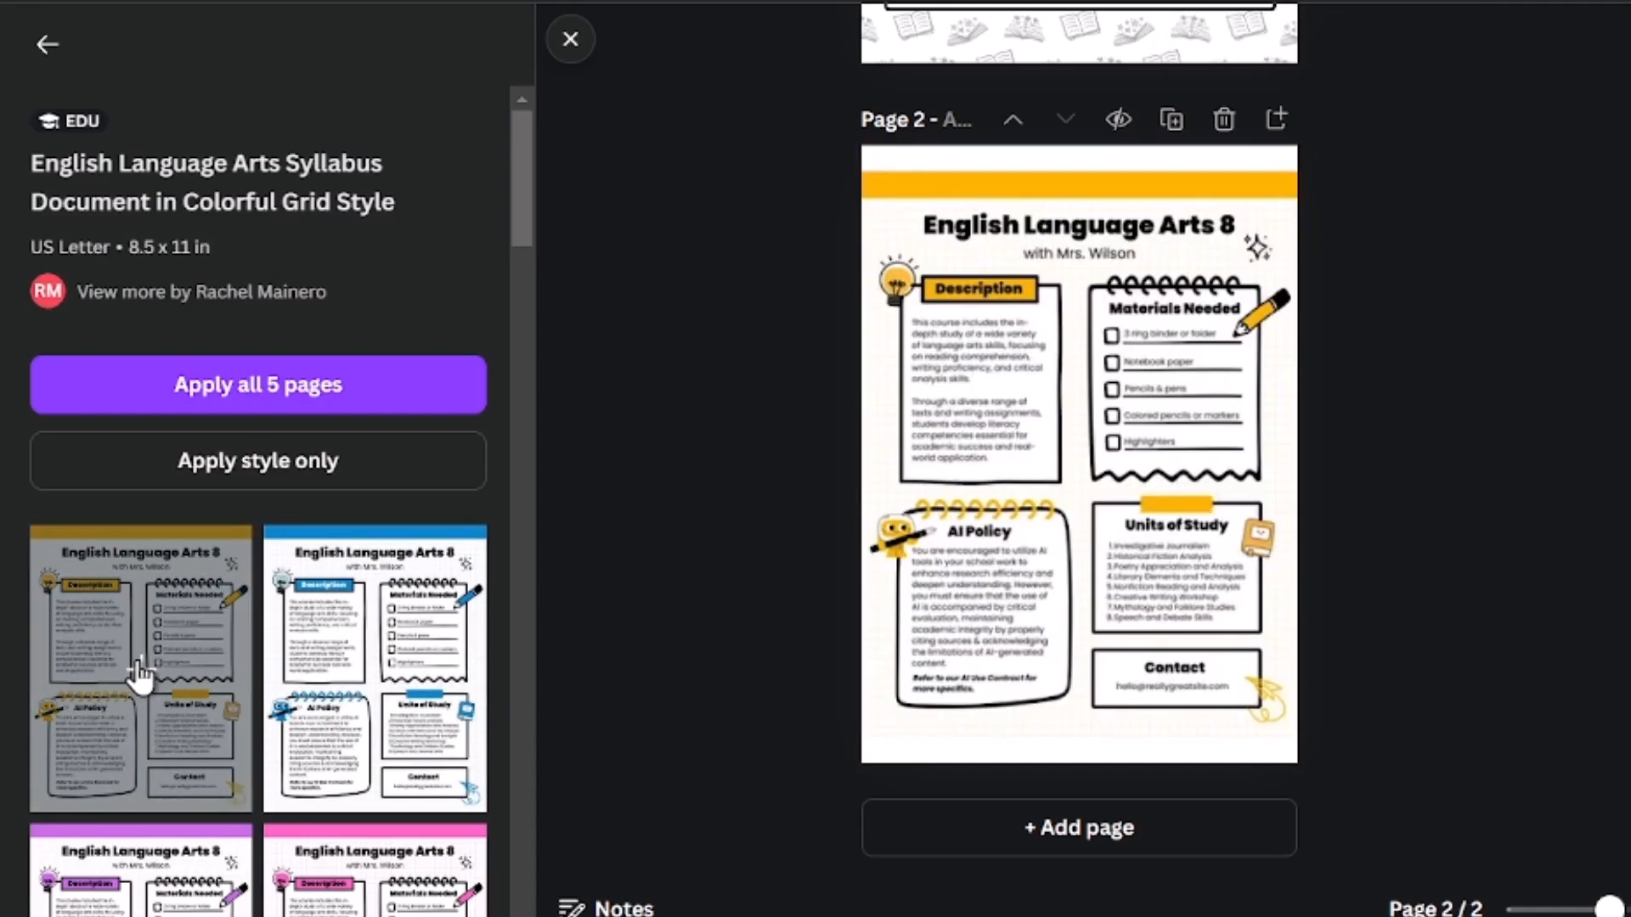
# Step: Add pages 3 and 4 using the blue and purple versions of the English Language Arts Syllabus template
pyautogui.click(1181, 841)
pyautogui.click(408, 680)
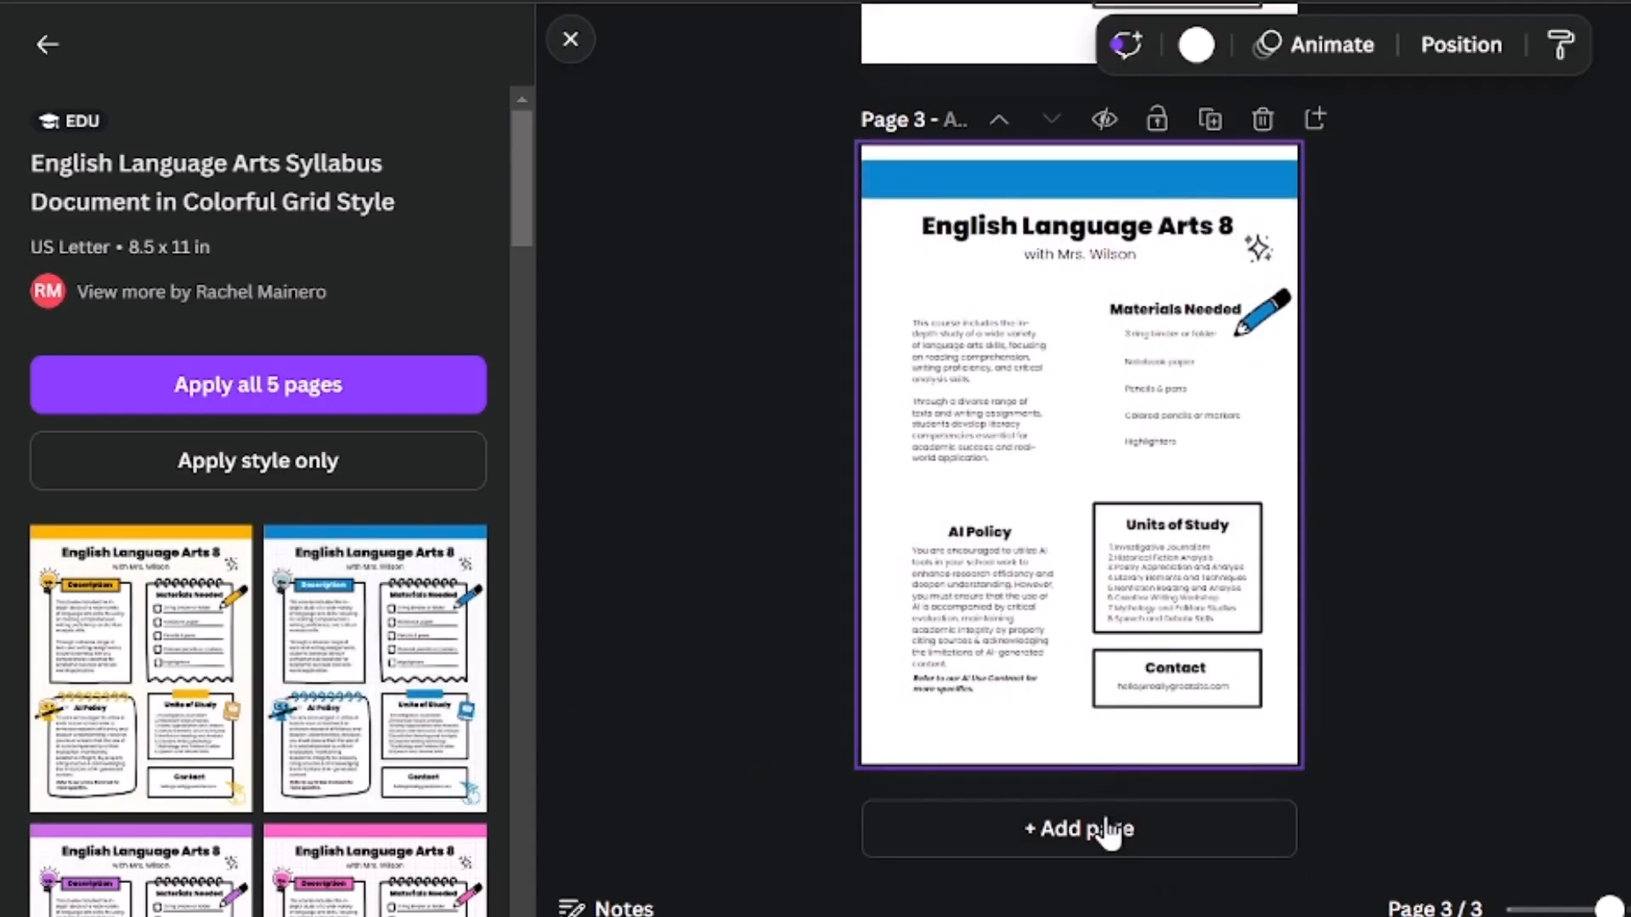
pyautogui.click(1107, 829)
pyautogui.scroll(-5, 181, 776)
pyautogui.click(139, 572)
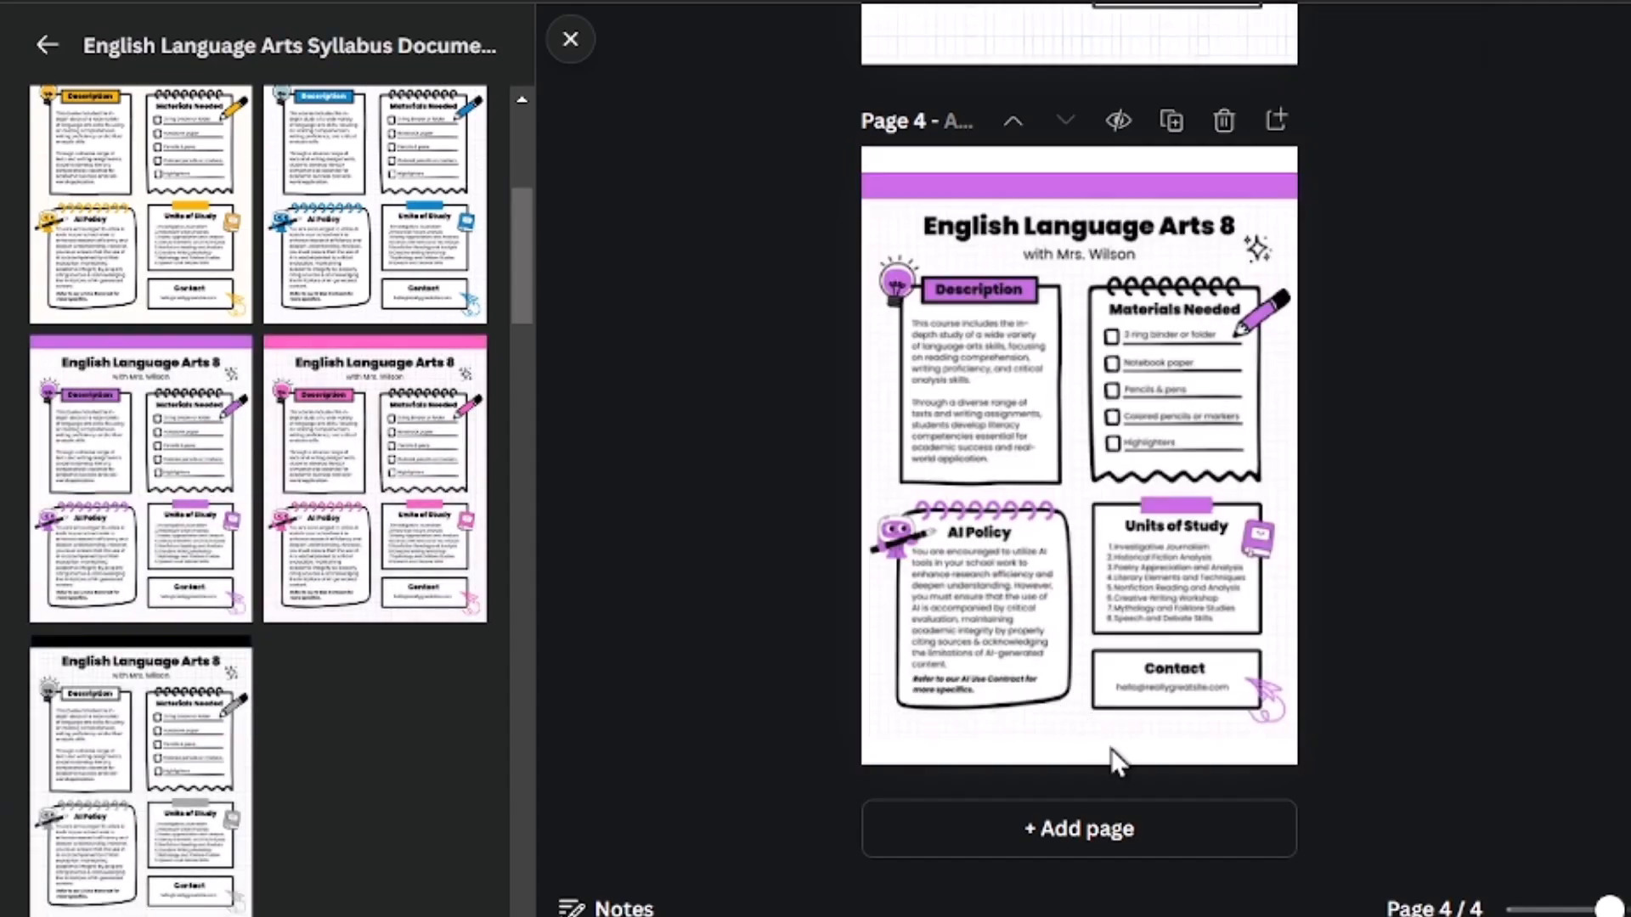
# Step: Add pages 5 and 6 using the pink and black versions of the English Language Arts Syllabus template
pyautogui.click(1138, 824)
pyautogui.click(379, 496)
pyautogui.click(1140, 830)
pyautogui.click(217, 768)
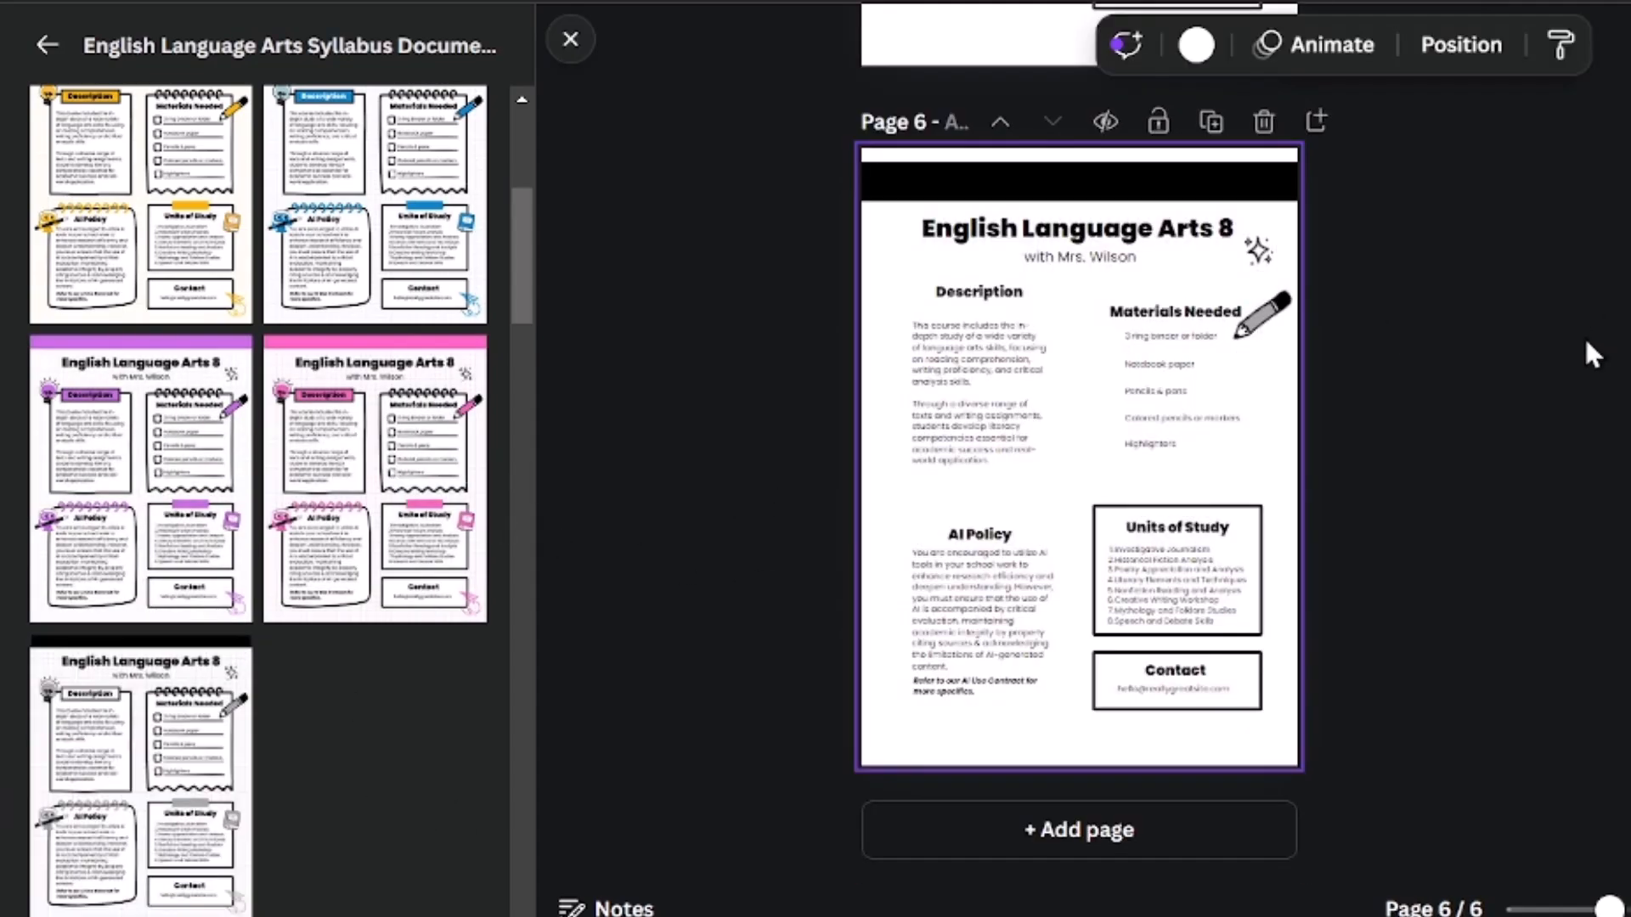
pyautogui.scroll(20, 1211, 474)
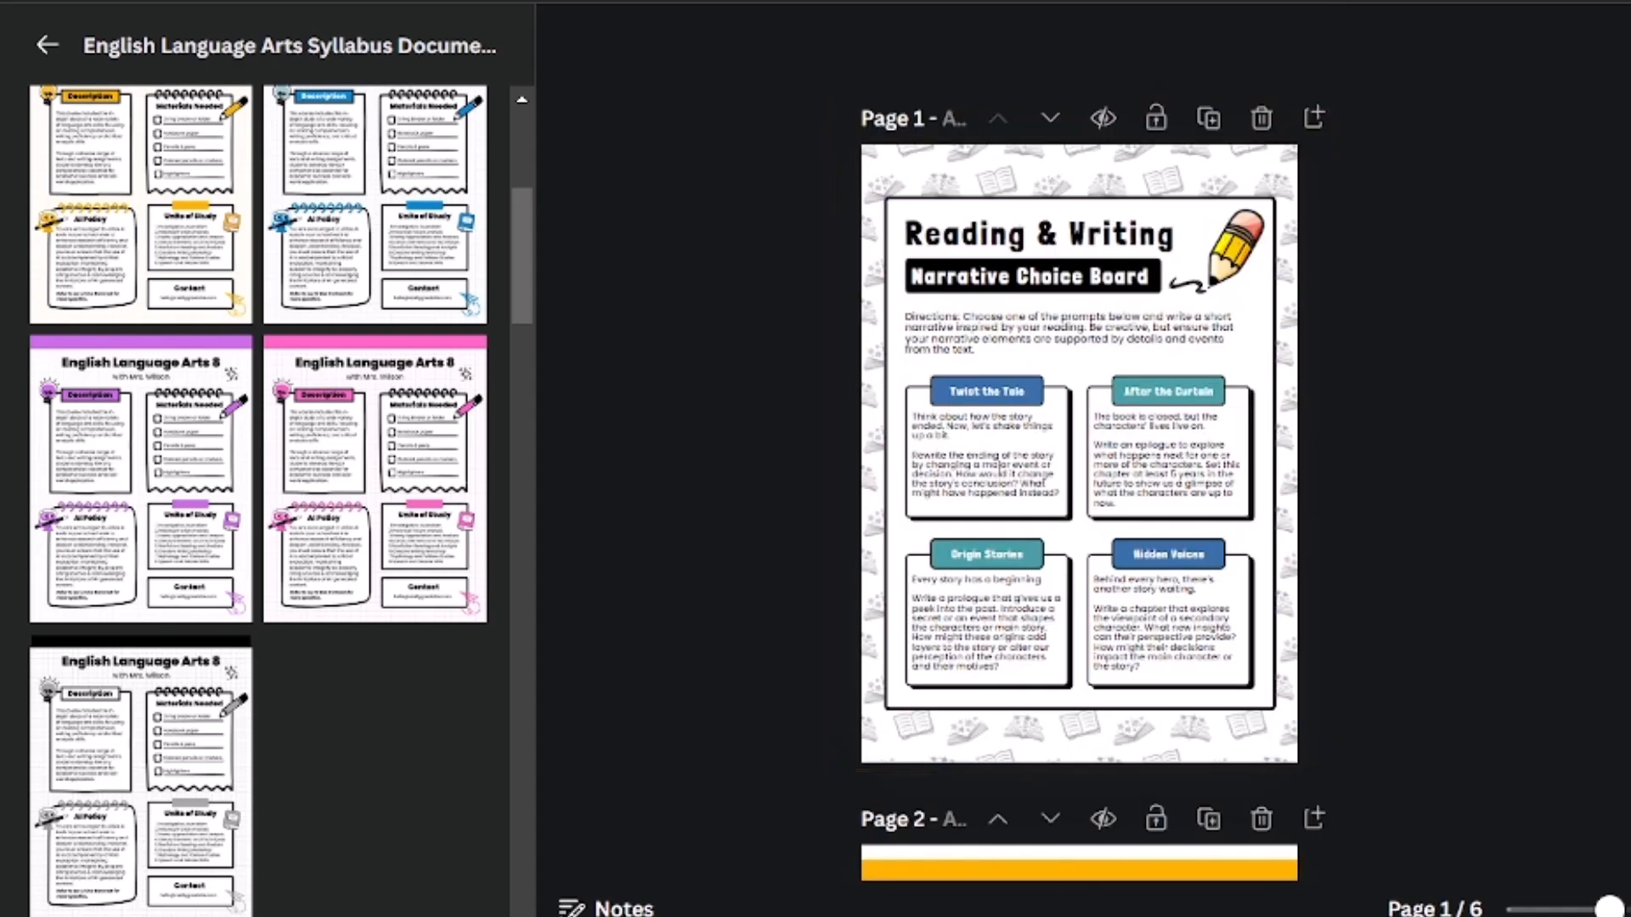
# Step: Review all six pages in grid view and return to editing the first page
pyautogui.click(1630, 911)
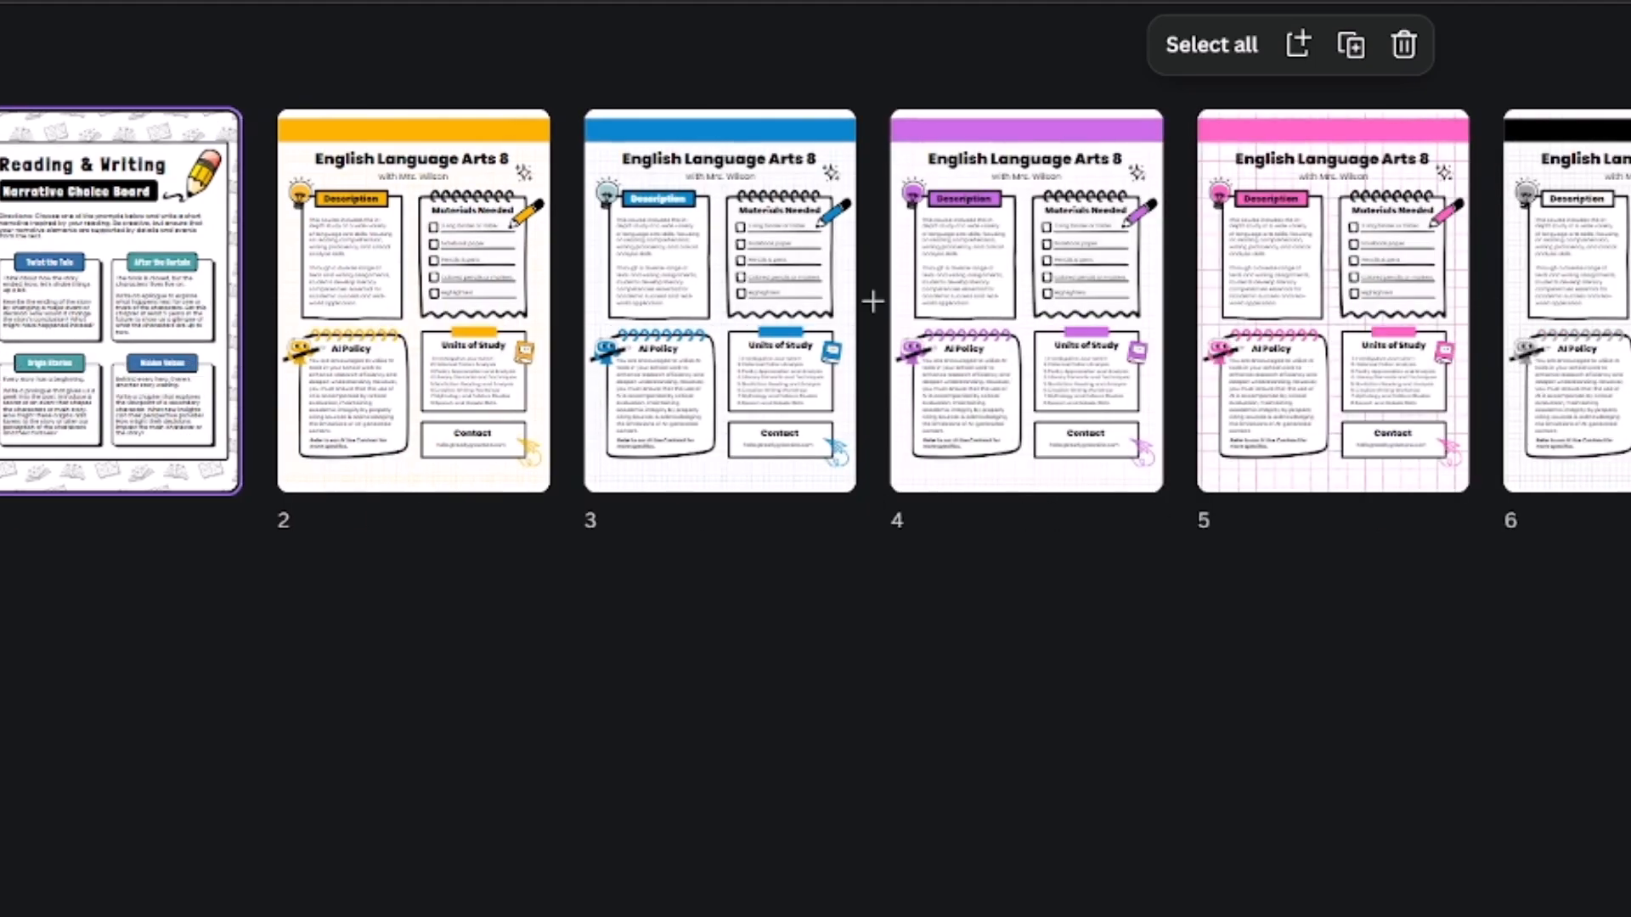
pyautogui.doubleClick(194, 306)
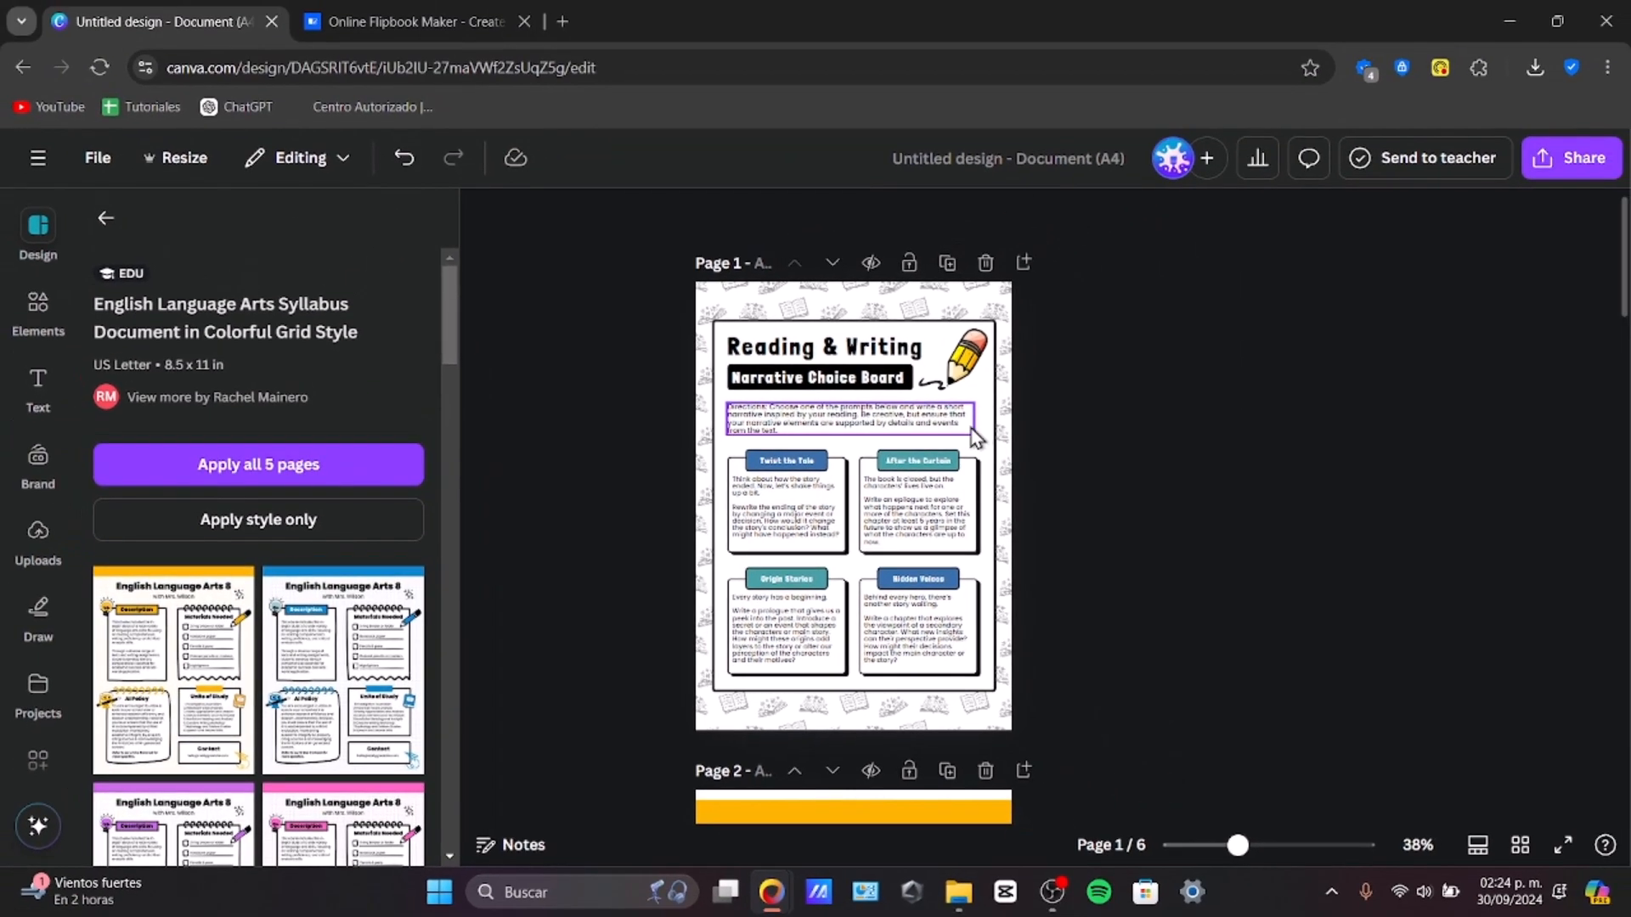
pyautogui.scroll(5, 973, 438)
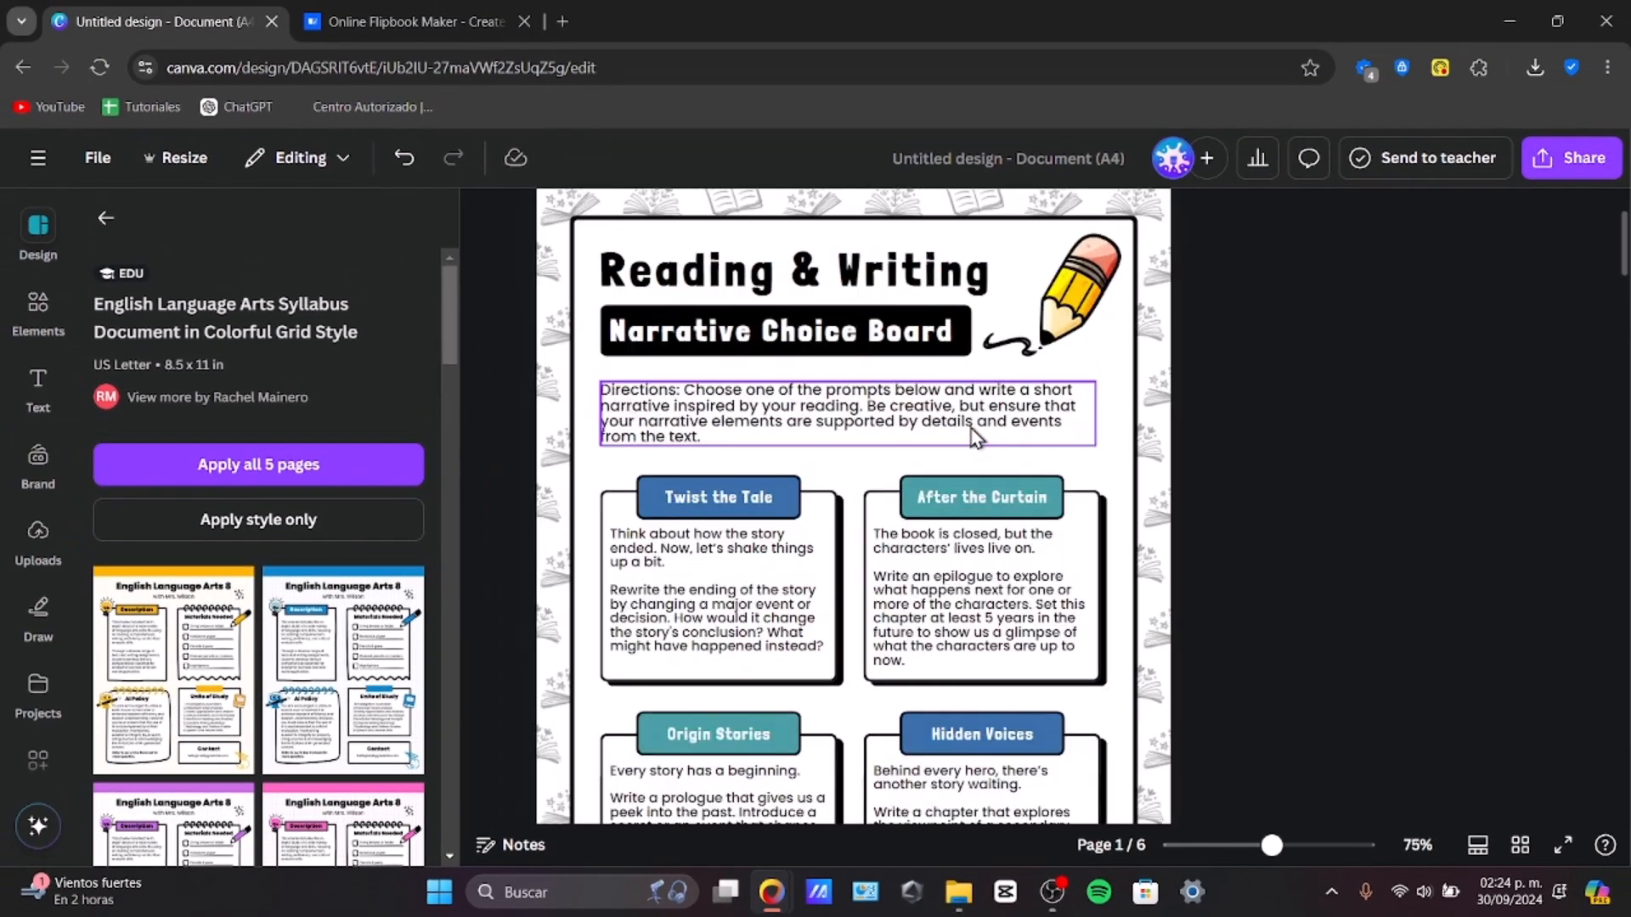
pyautogui.scroll(-1, 963, 436)
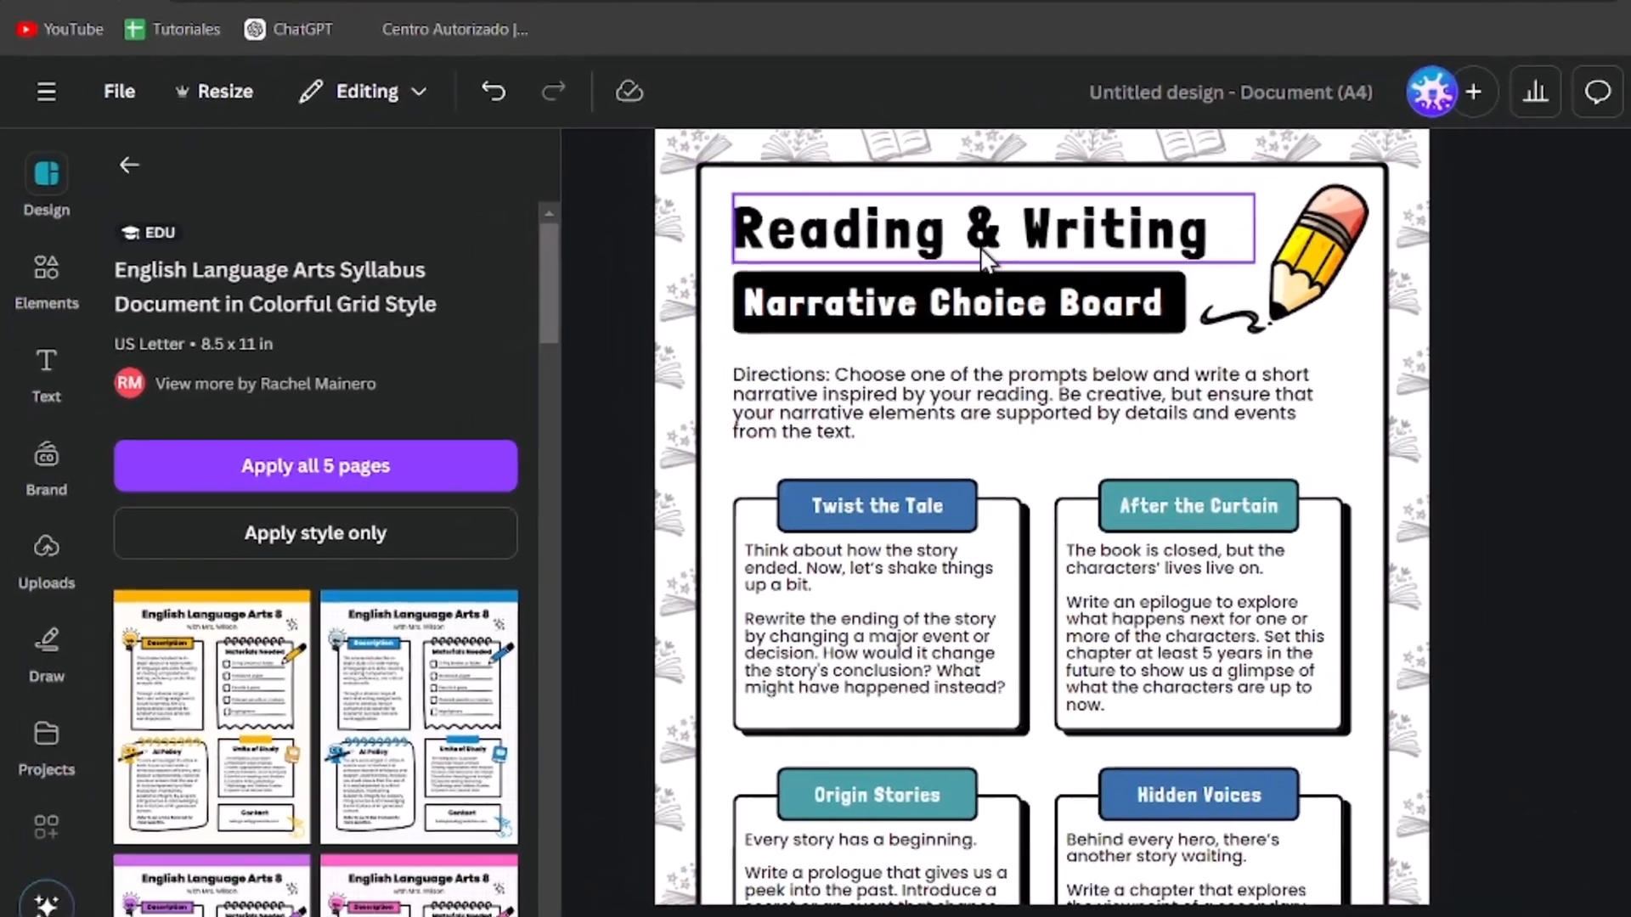
# Step: Change the first page's heading to AI Tools
pyautogui.click(810, 279)
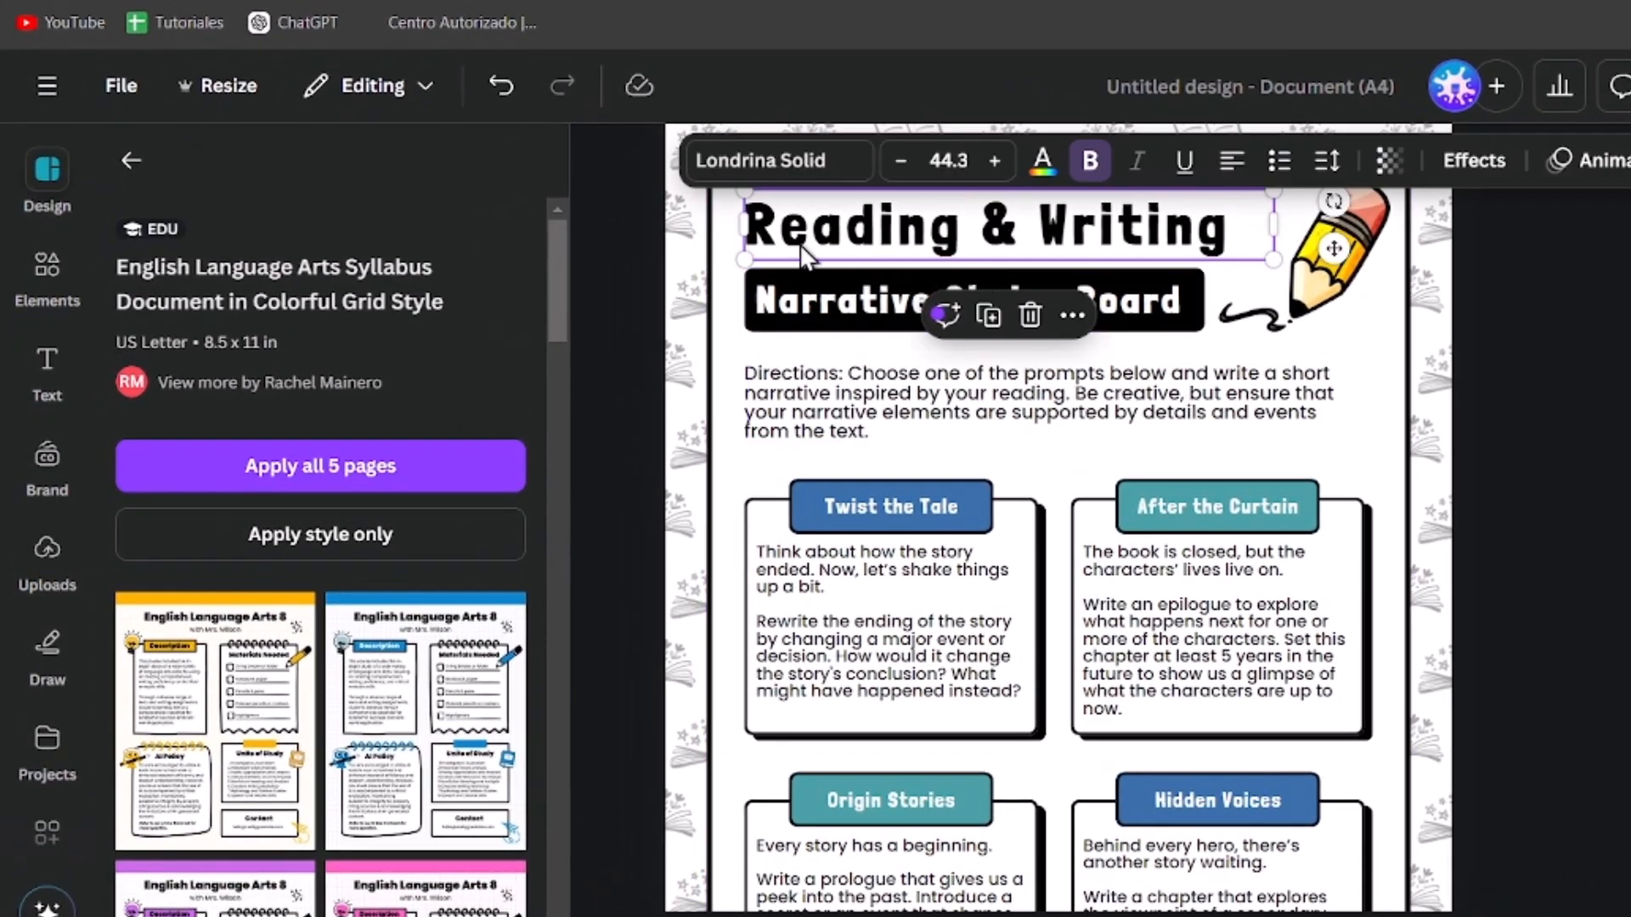
pyautogui.doubleClick(1195, 229)
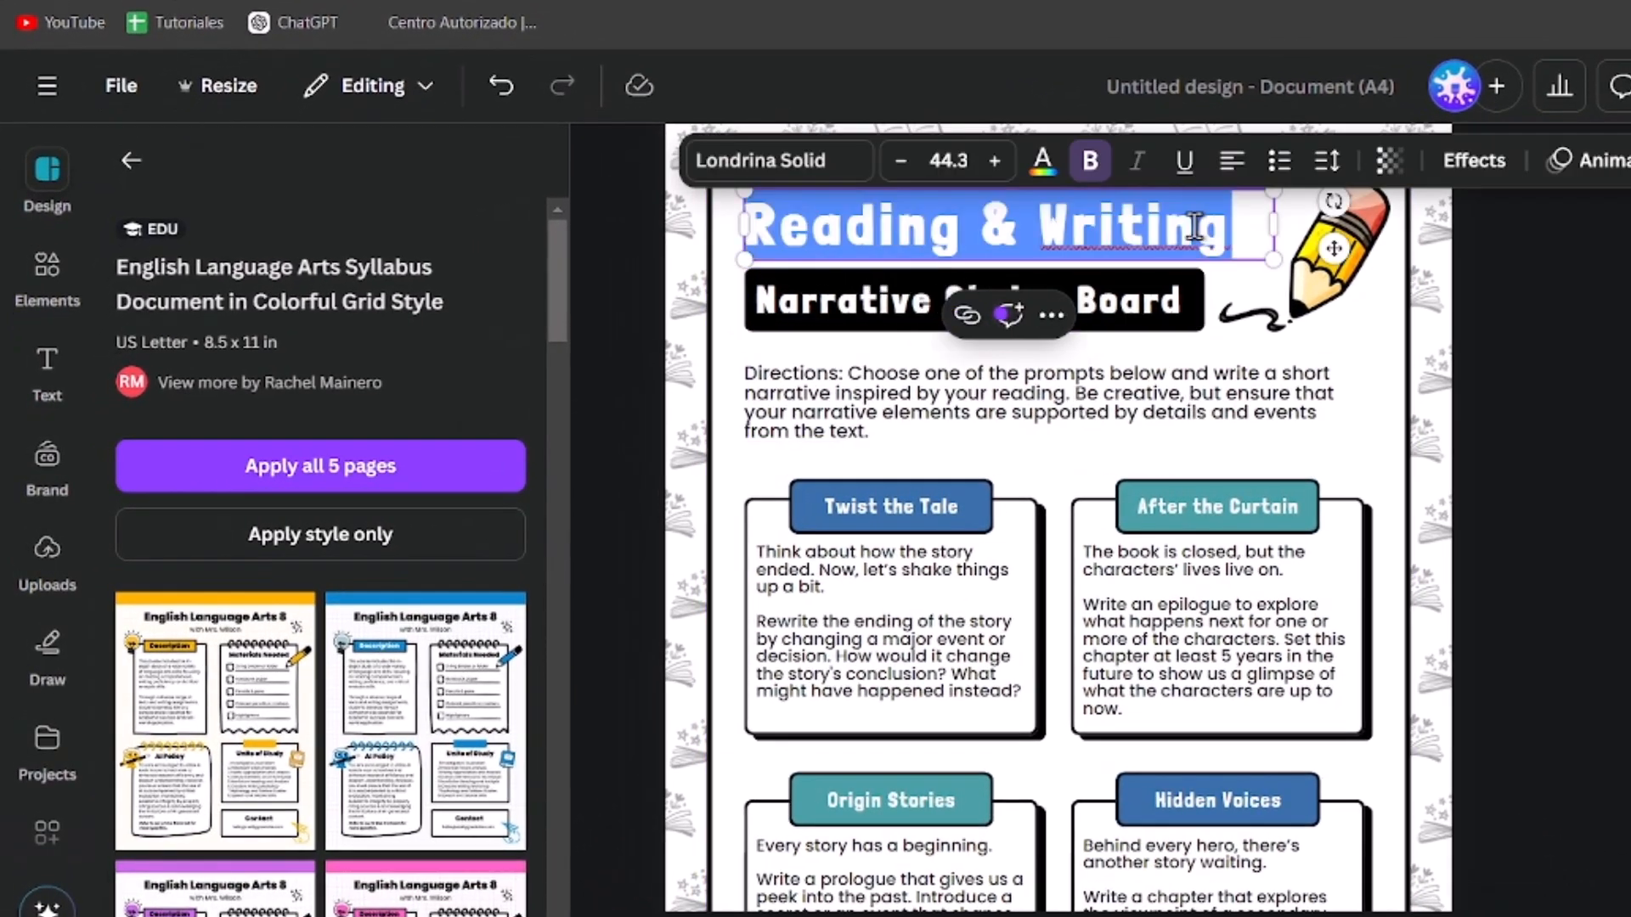
pyautogui.write('AI Tools in 2024')
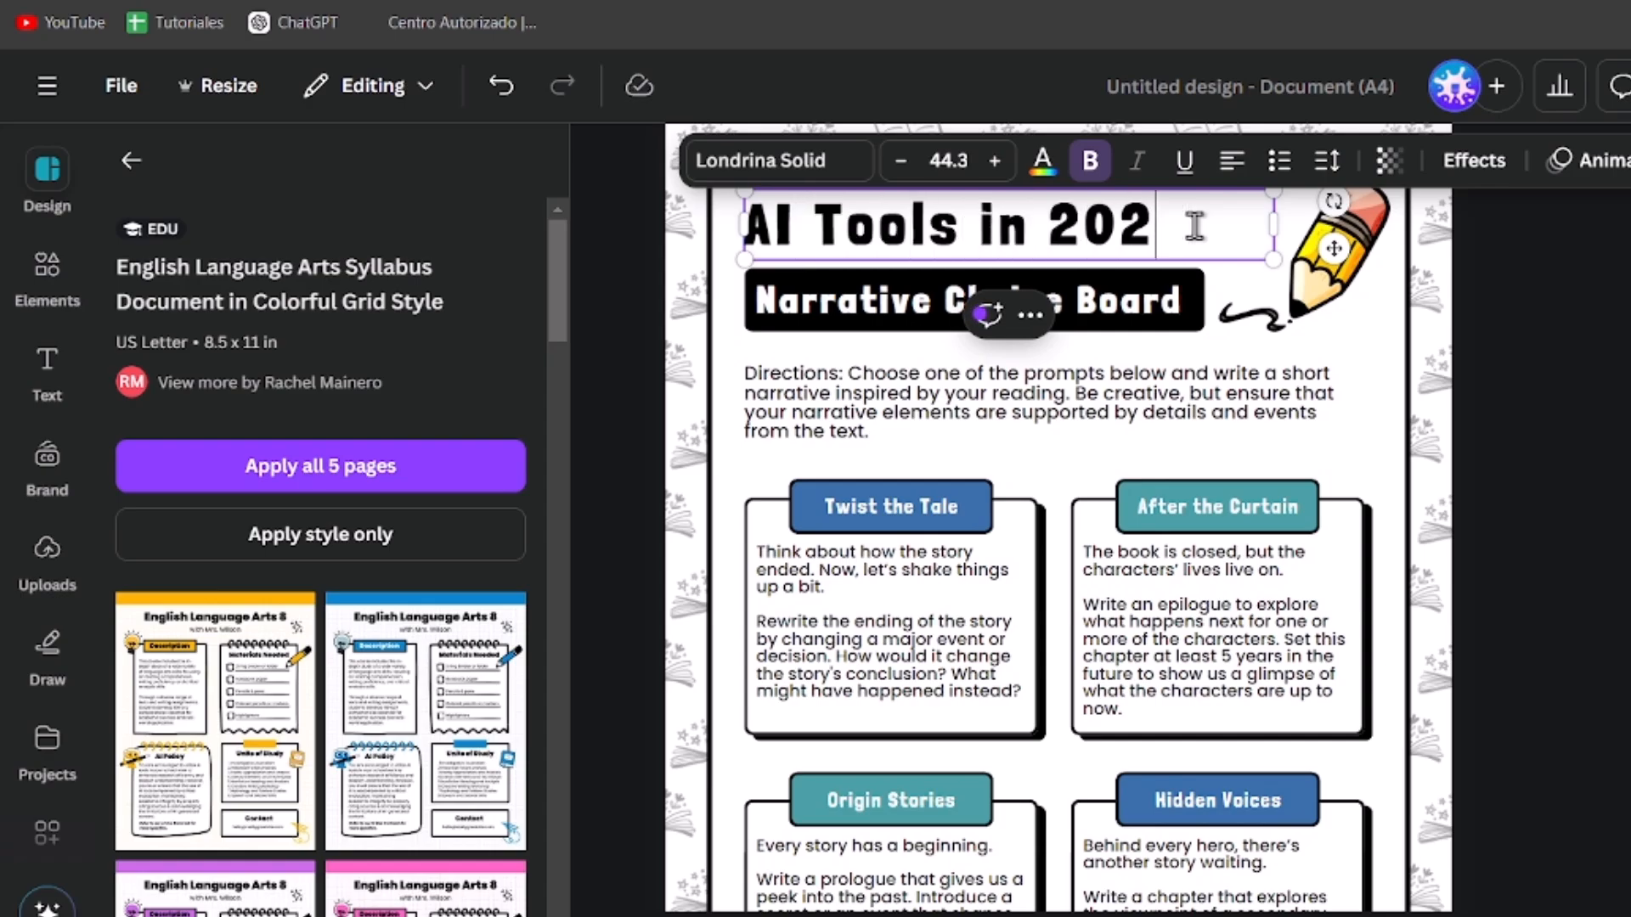
pyautogui.press('BackSpace')
pyautogui.press('BackSpace')
pyautogui.press('BackSpace')
pyautogui.press('BackSpace')
pyautogui.press('BackSpace')
pyautogui.press('BackSpace')
pyautogui.press('BackSpace')
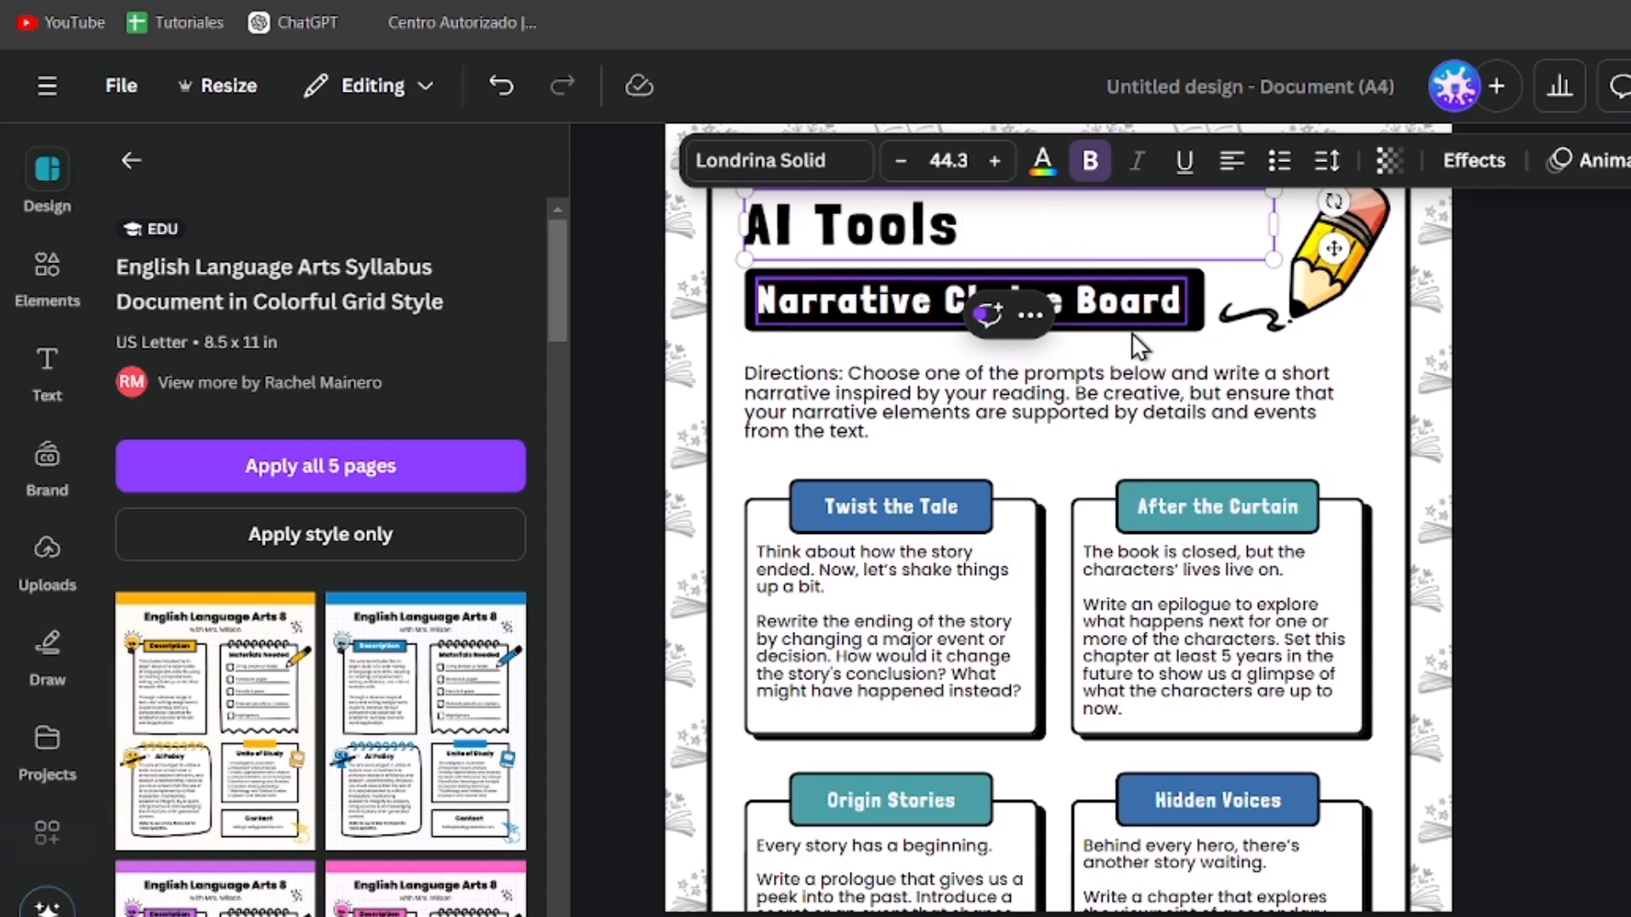
# Step: Replace the subtitle banner text with by Tech Express
pyautogui.click(1120, 293)
pyautogui.click(1118, 287)
pyautogui.write('by')
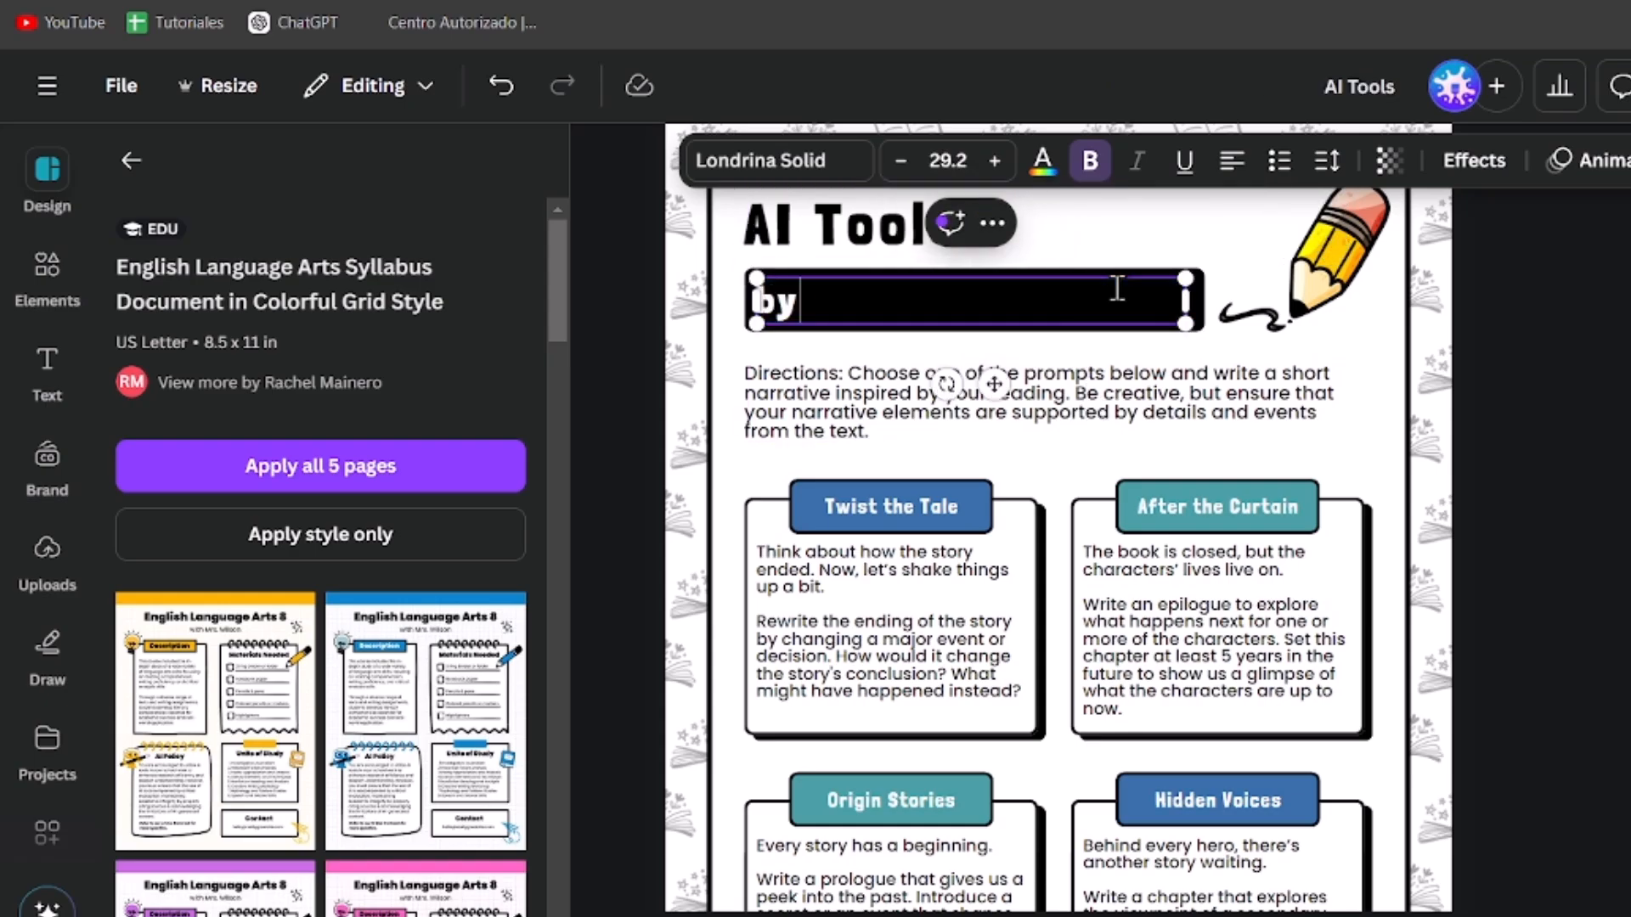
pyautogui.write(' Tech Express')
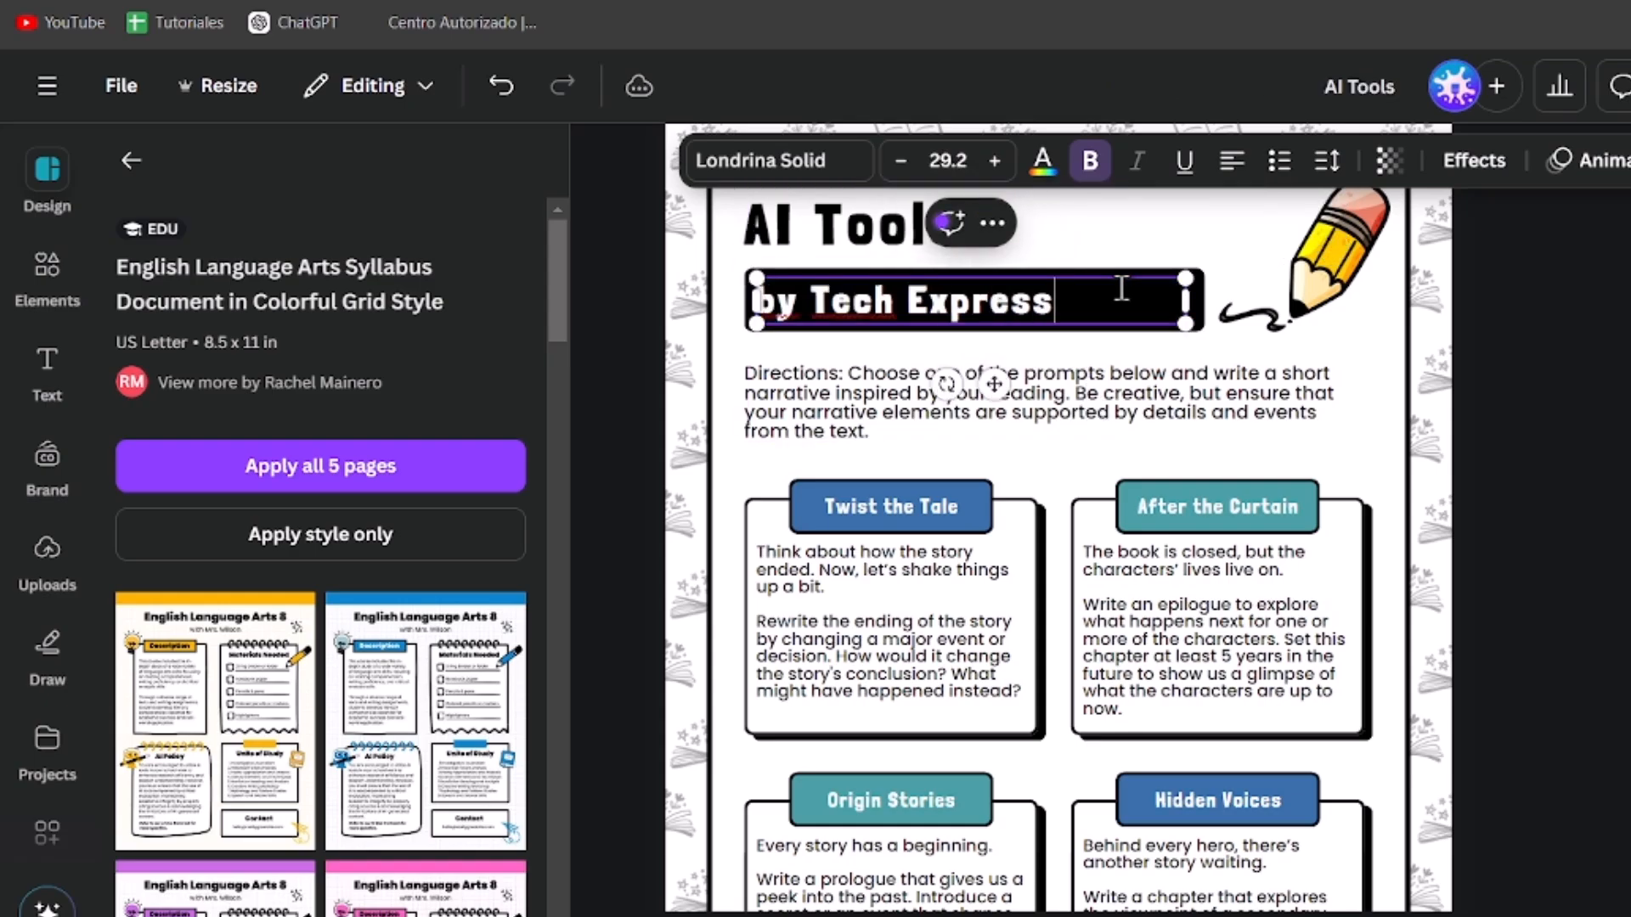
pyautogui.click(1534, 488)
# Step: Delete the pencil illustration beside the first page's heading
pyautogui.scroll(-2, 1534, 497)
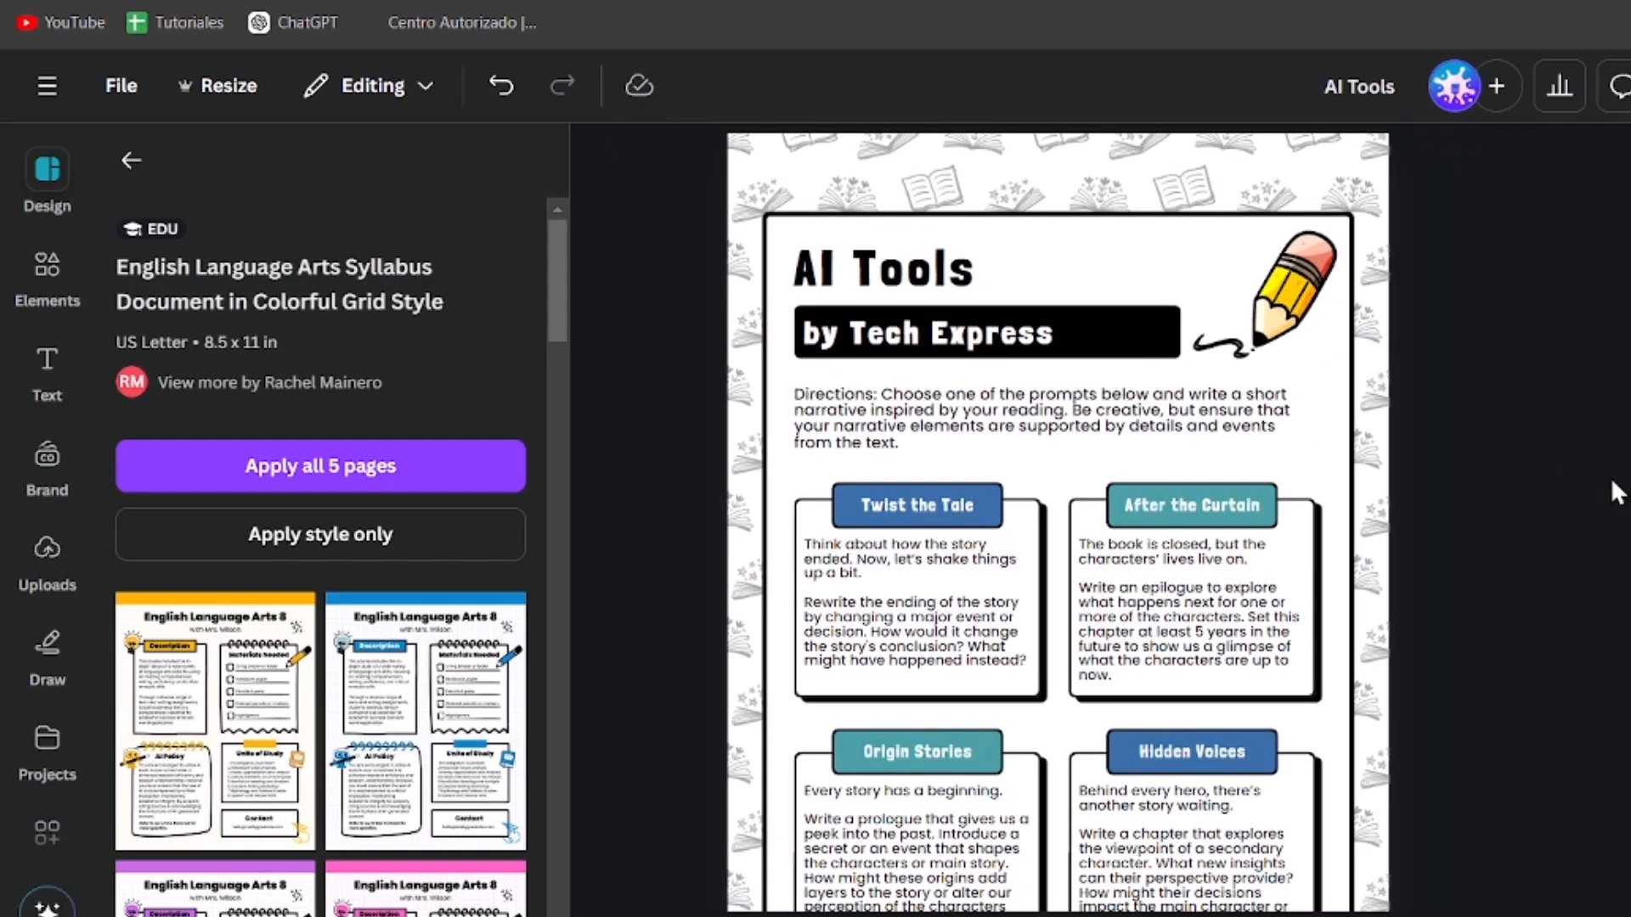
pyautogui.click(1297, 322)
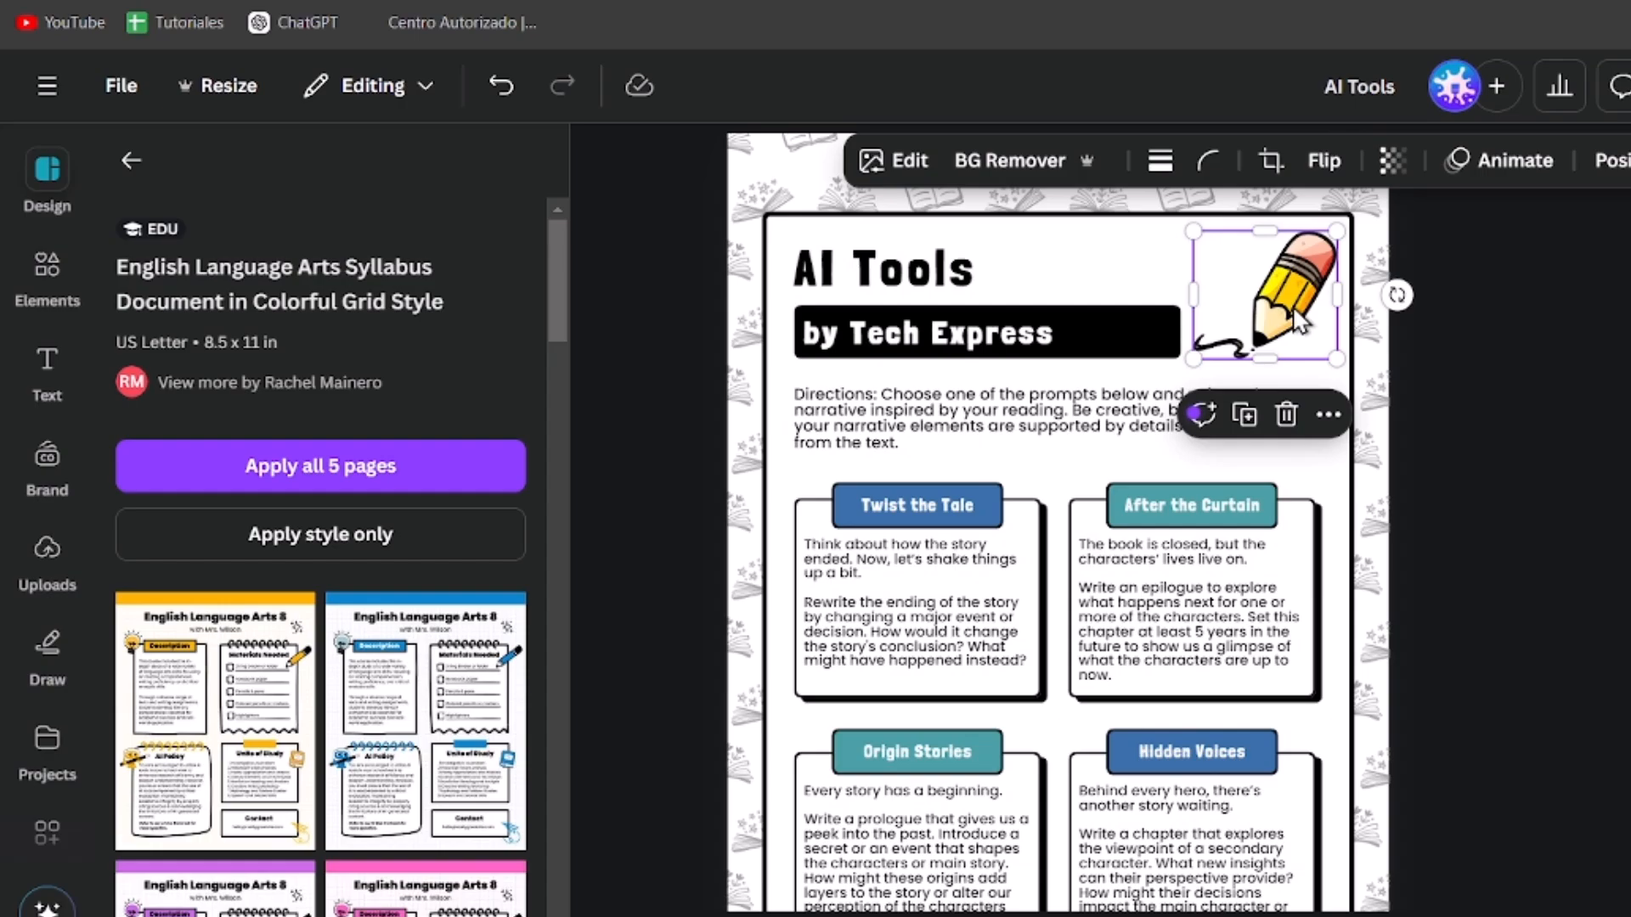
pyautogui.press('Delete')
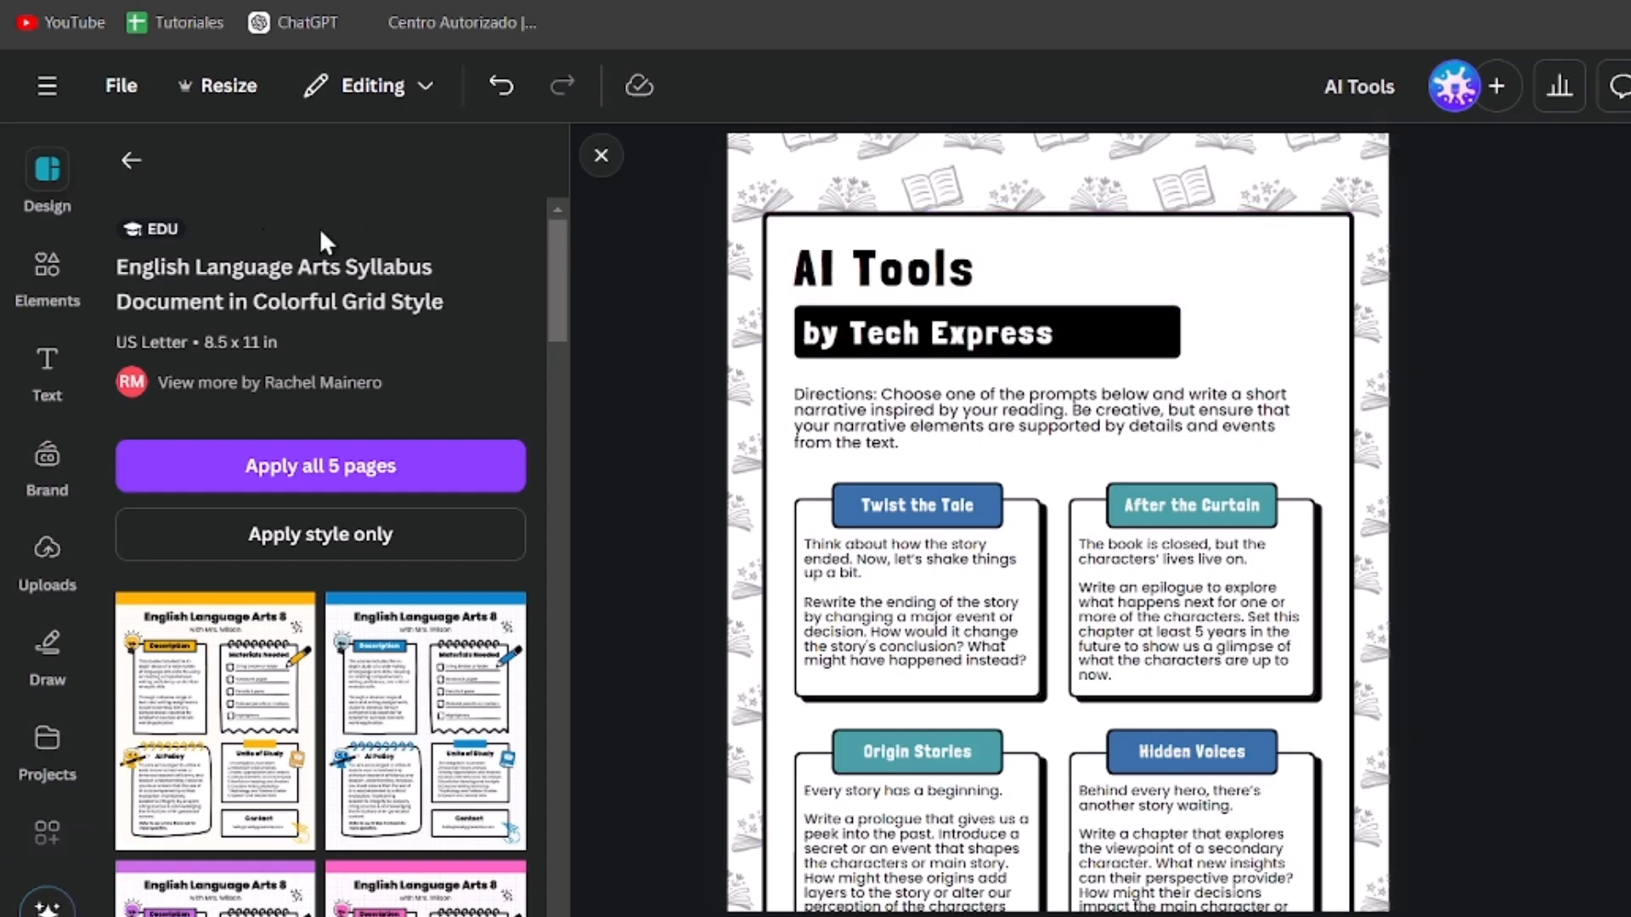
# Step: Search the Elements graphics library for computer
pyautogui.click(75, 266)
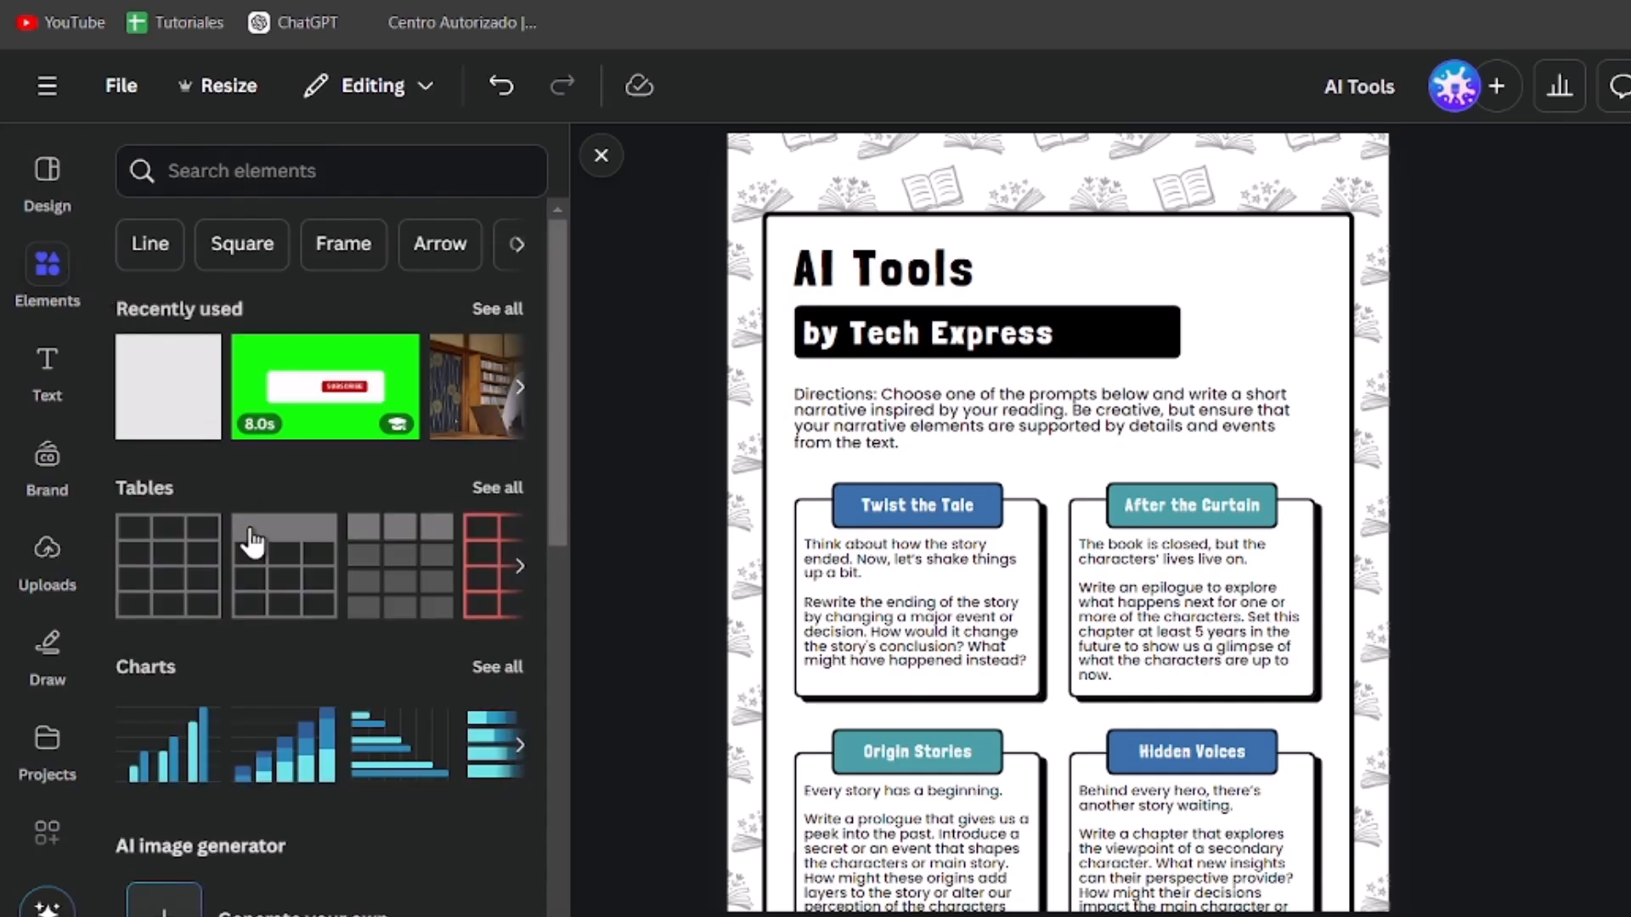
pyautogui.scroll(-5, 247, 526)
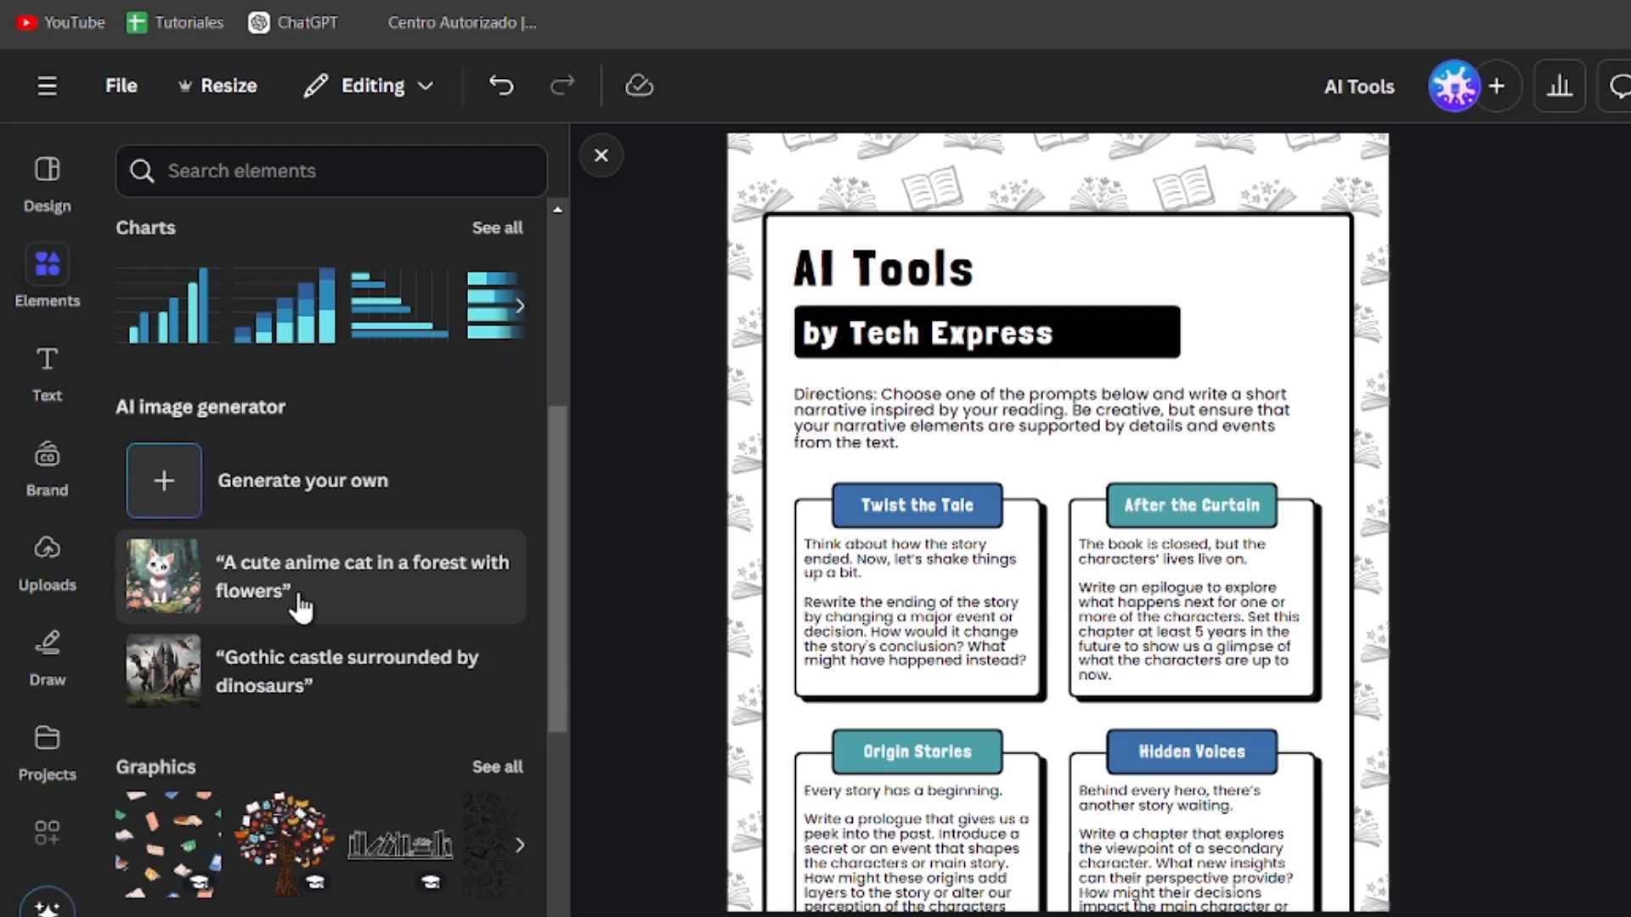
pyautogui.scroll(-5, 299, 606)
pyautogui.scroll(-4, 348, 577)
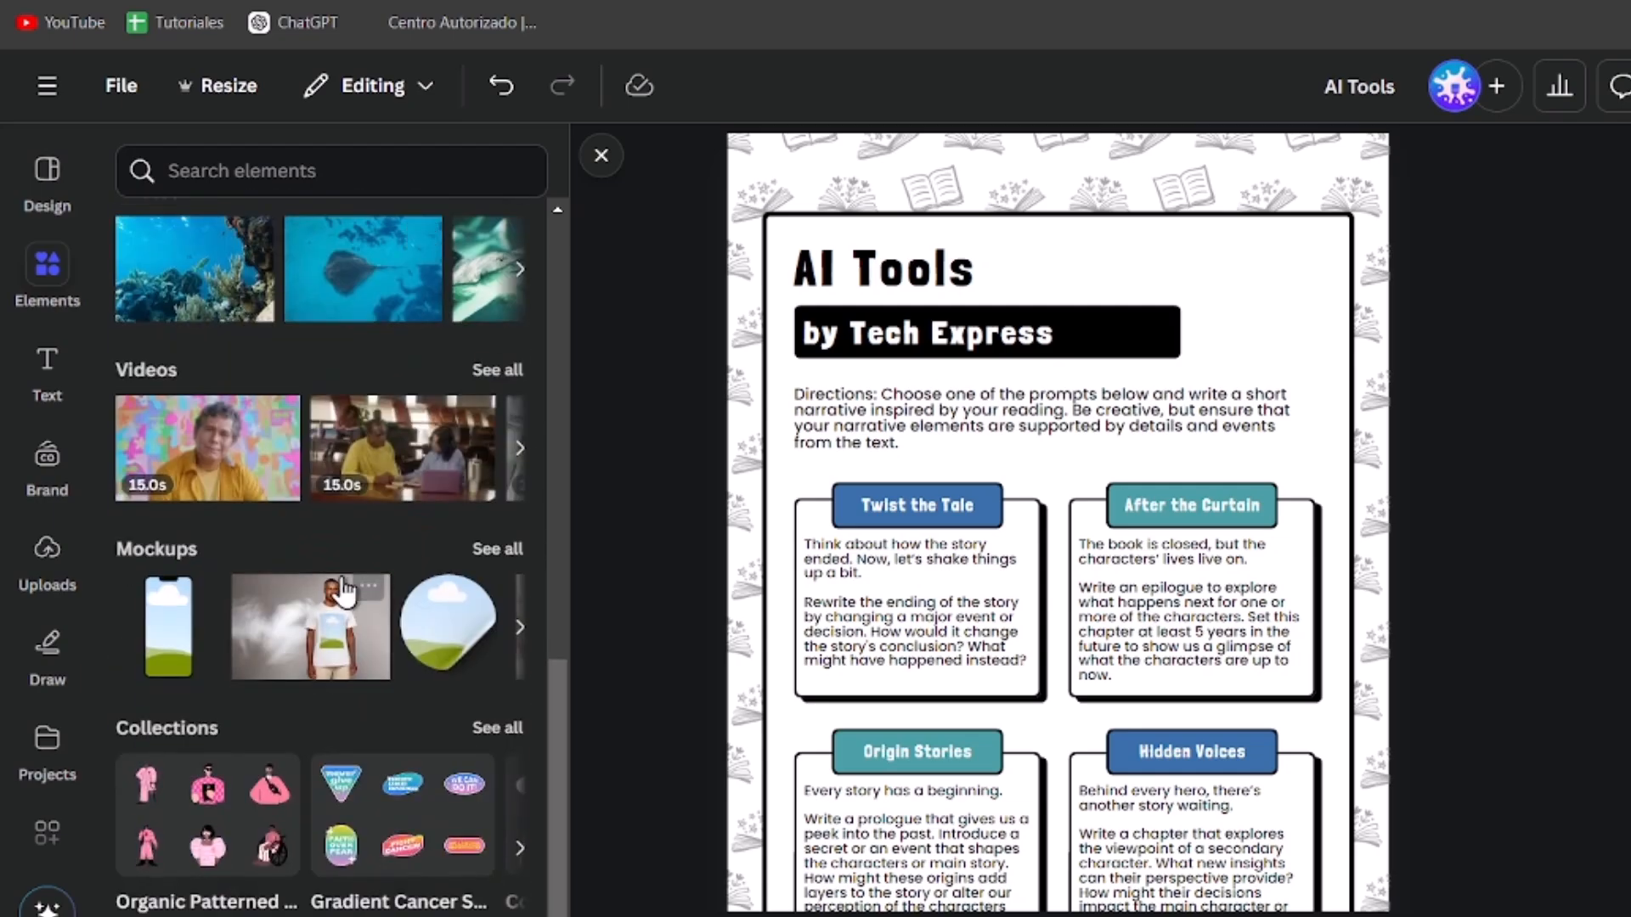
pyautogui.scroll(5, 367, 697)
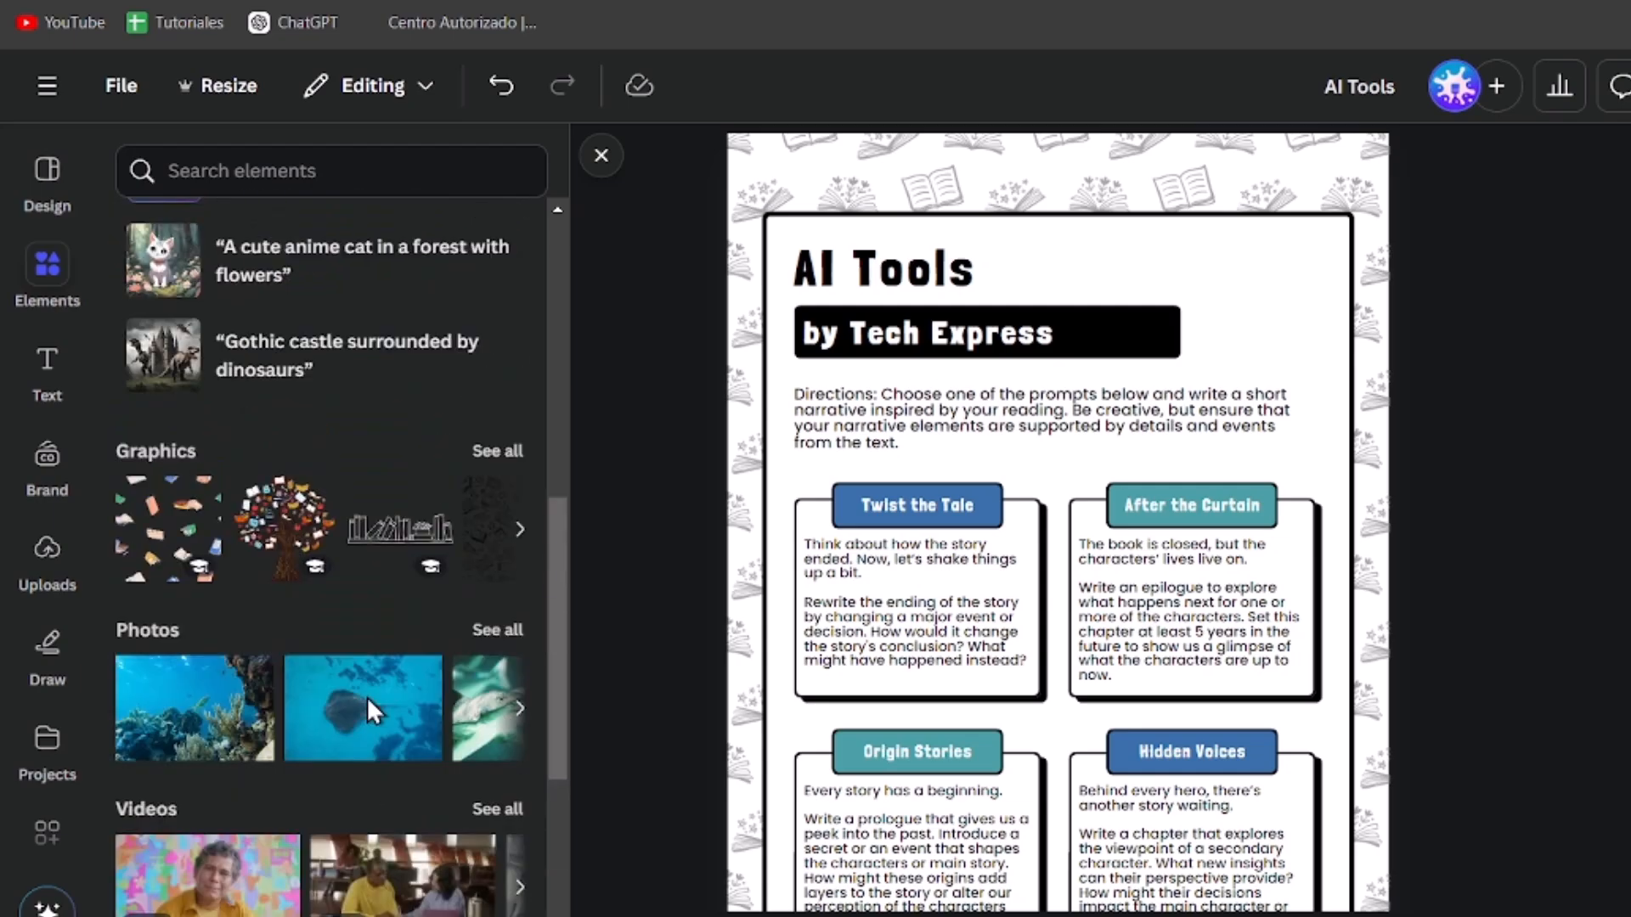
pyautogui.click(190, 447)
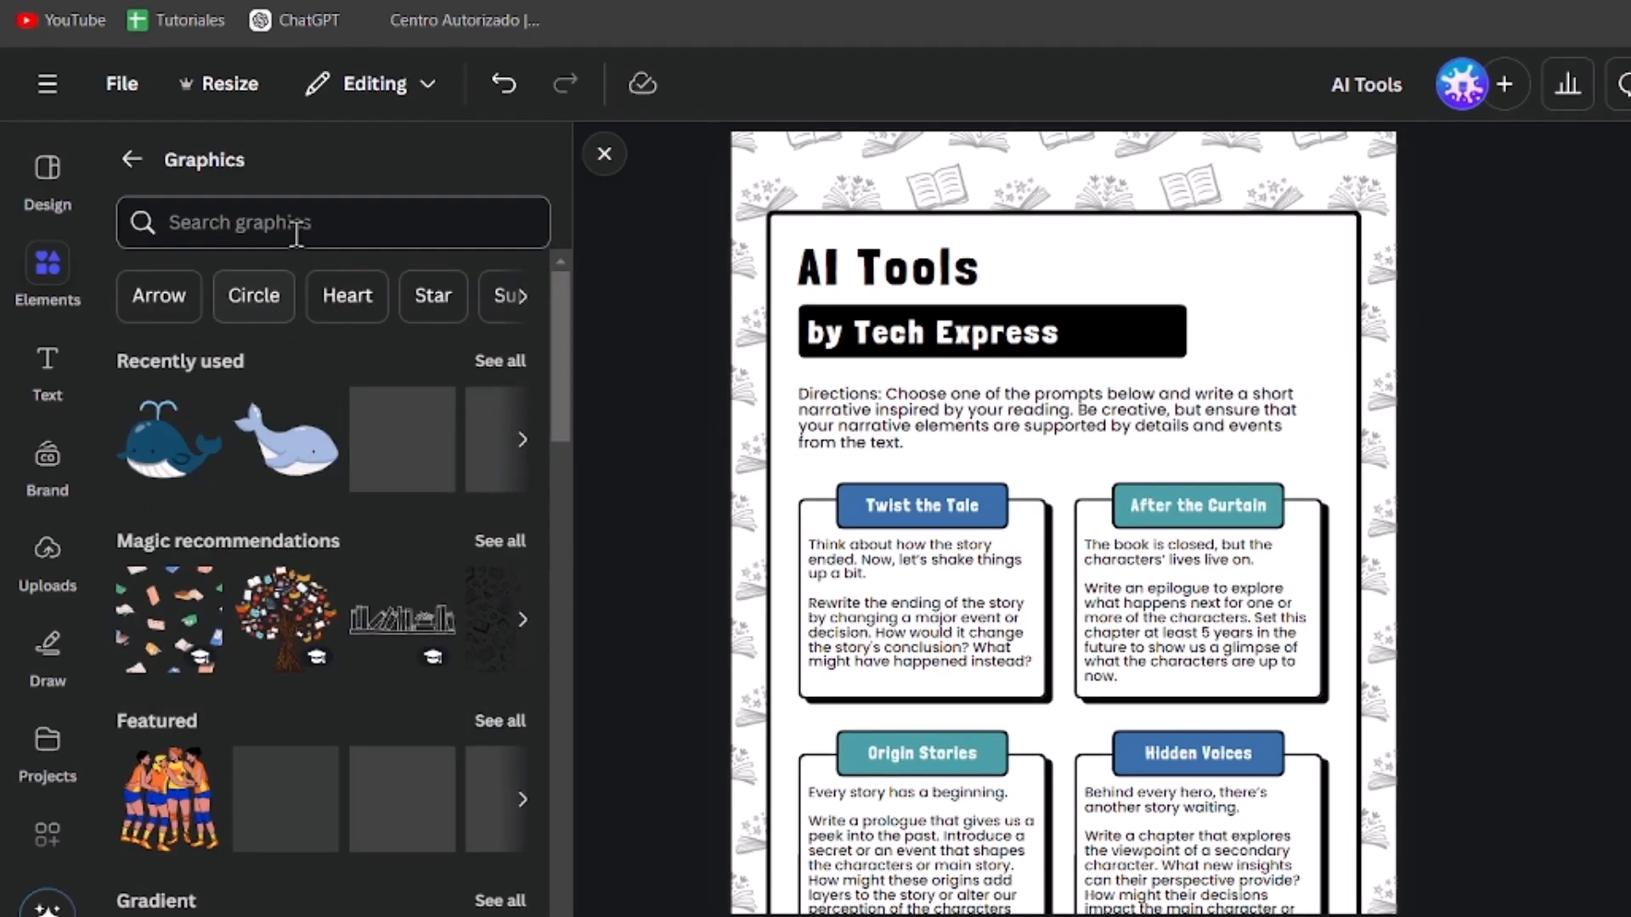
pyautogui.click(283, 224)
pyautogui.write('computer')
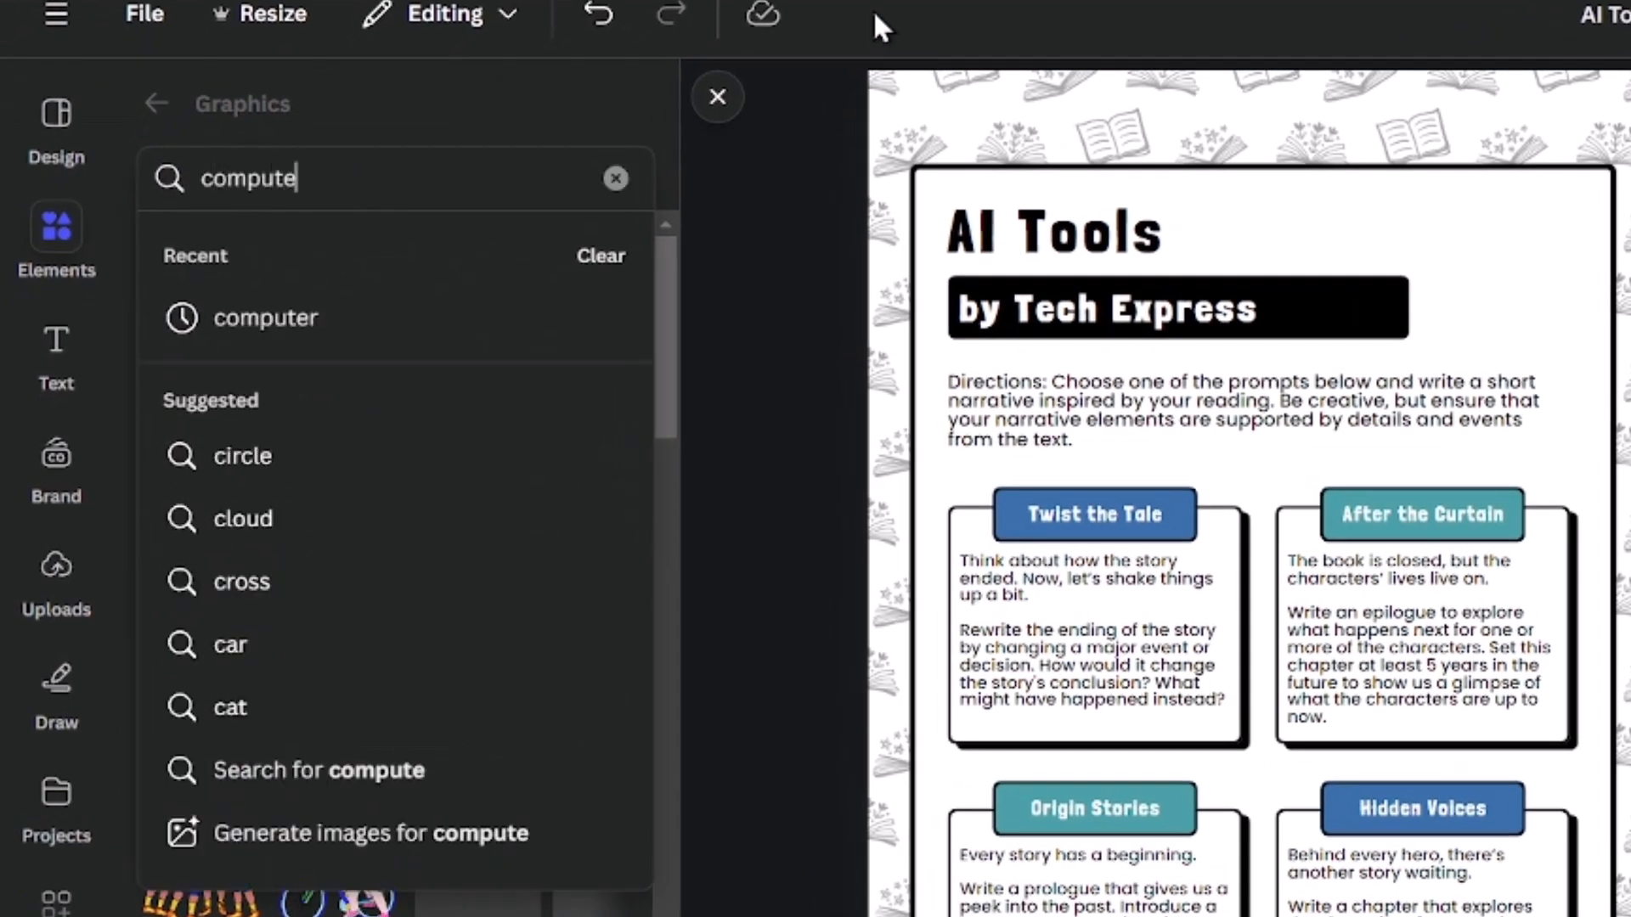
pyautogui.press('Return')
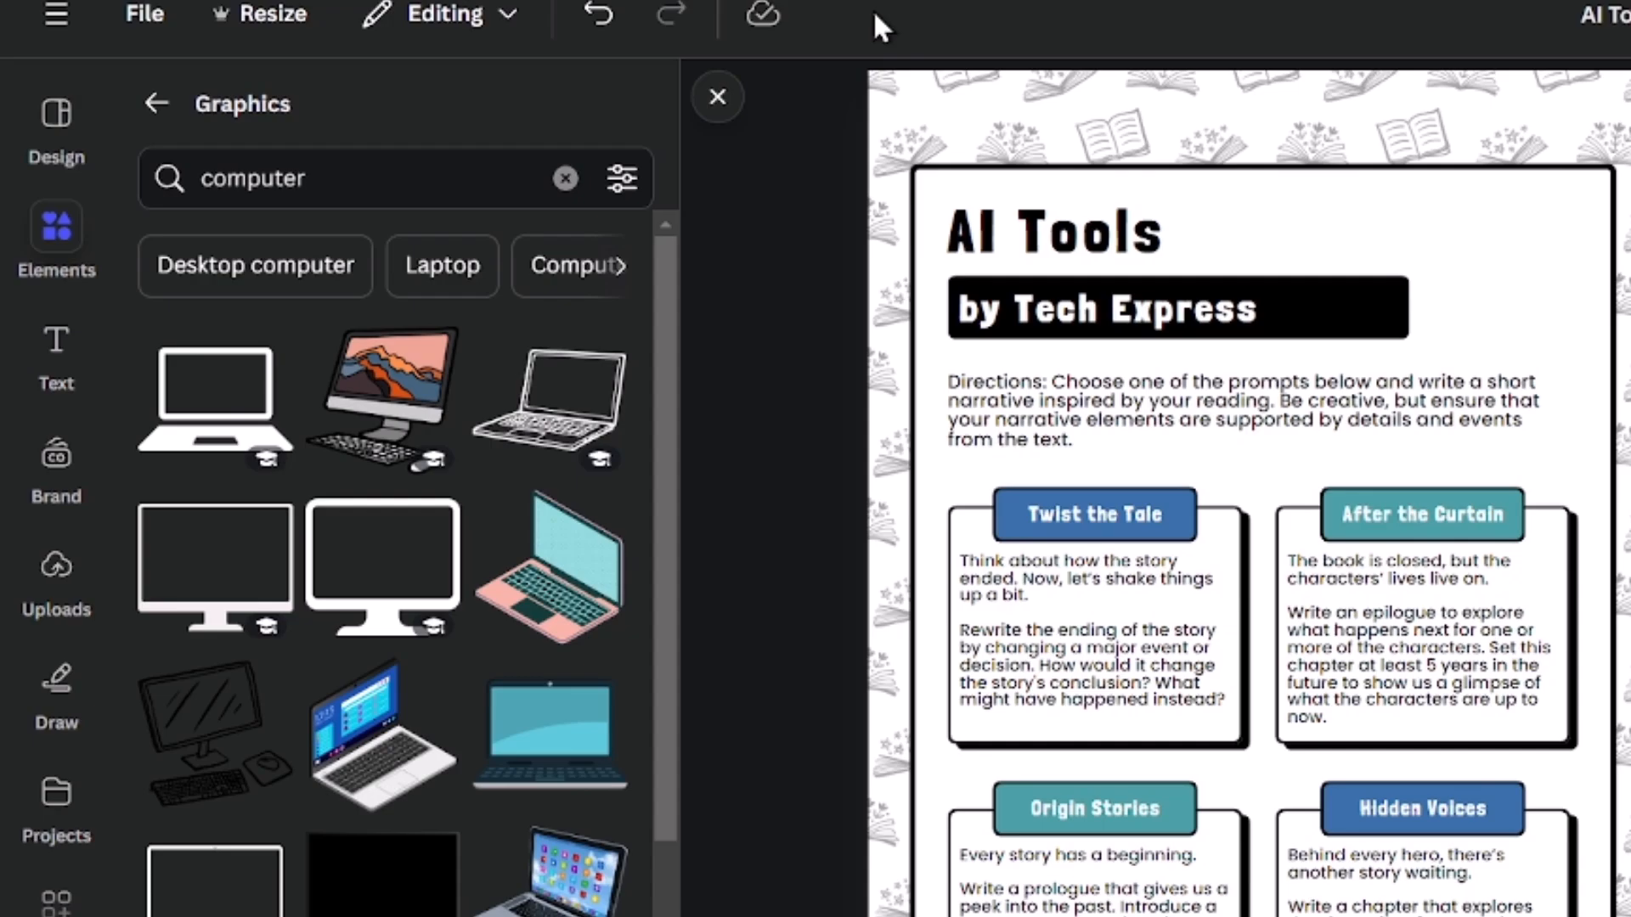
pyautogui.scroll(-3, 317, 655)
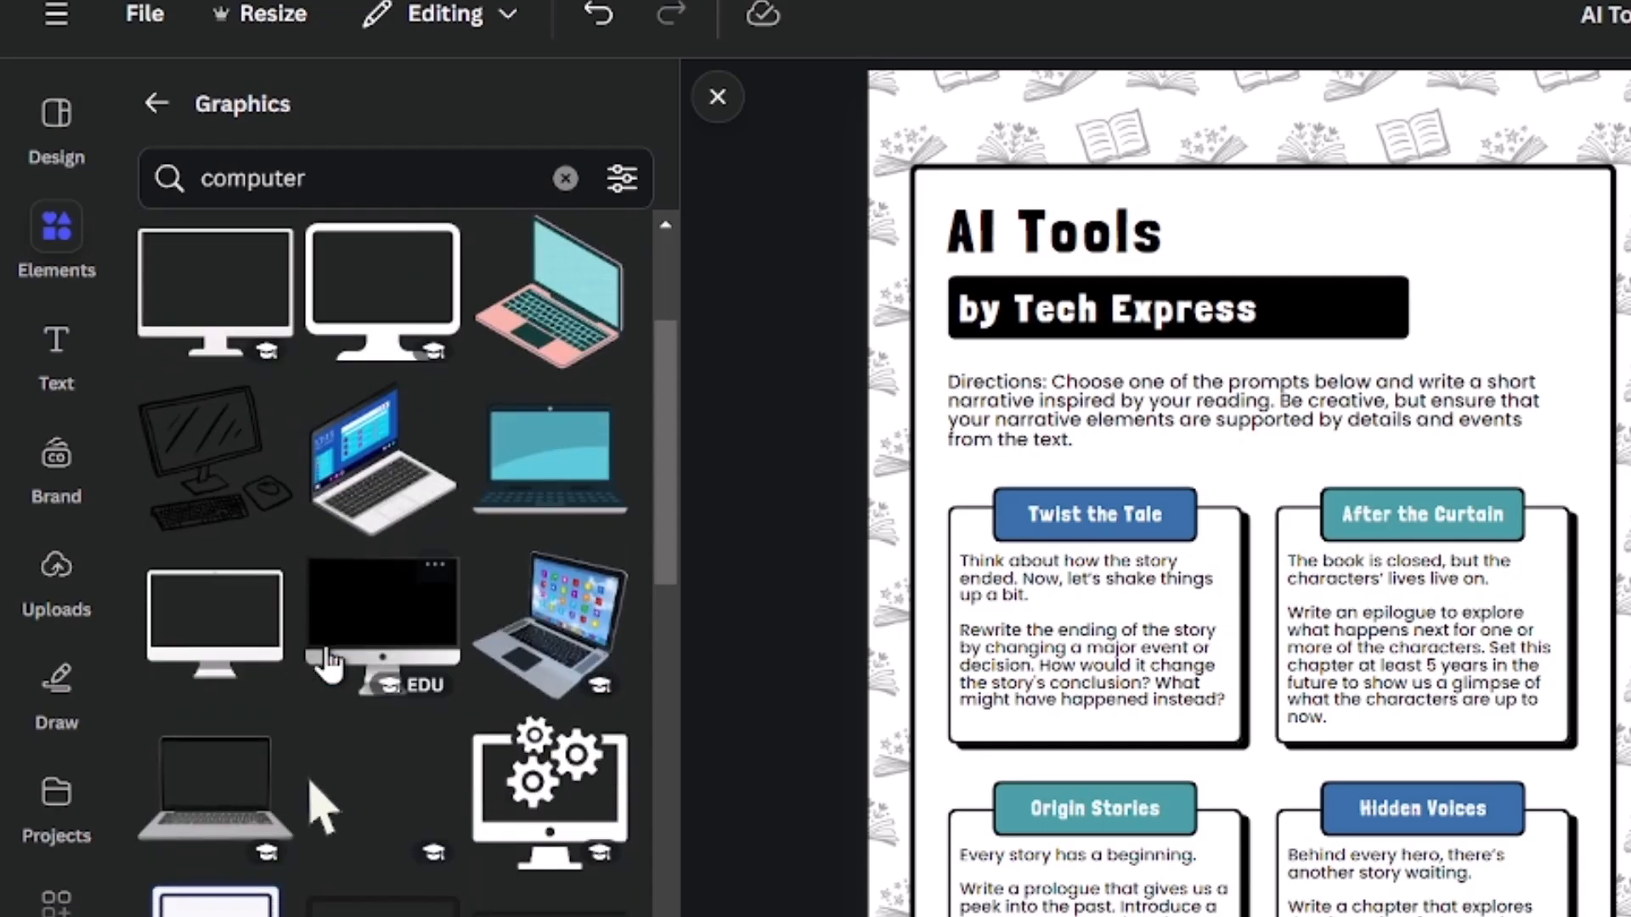
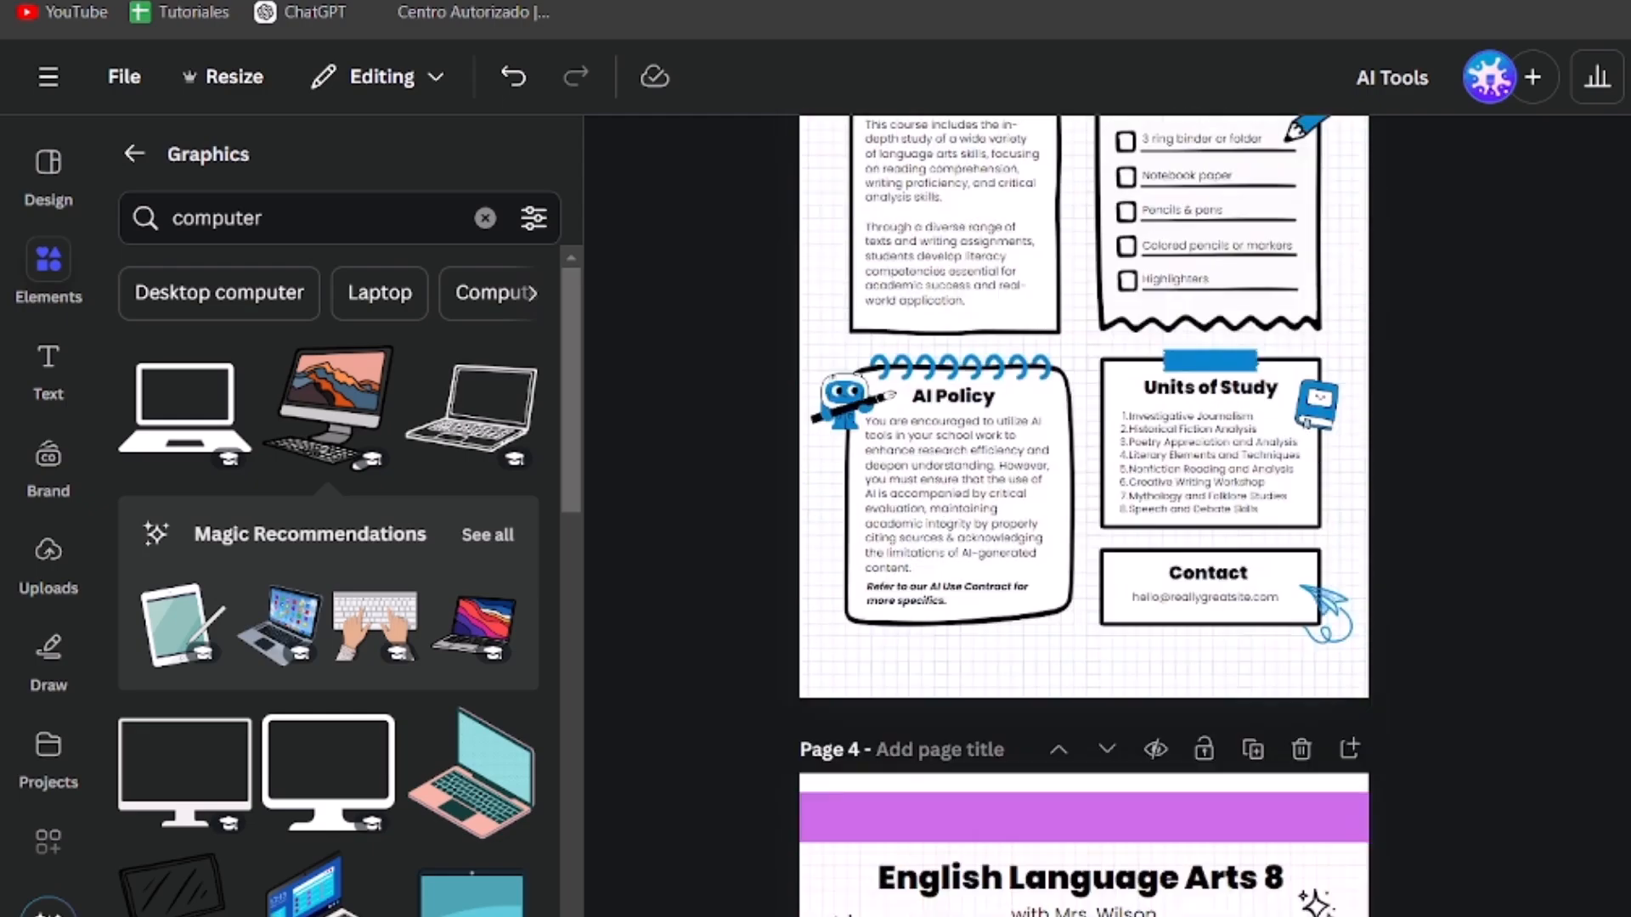
pyautogui.scroll(10, 1083, 515)
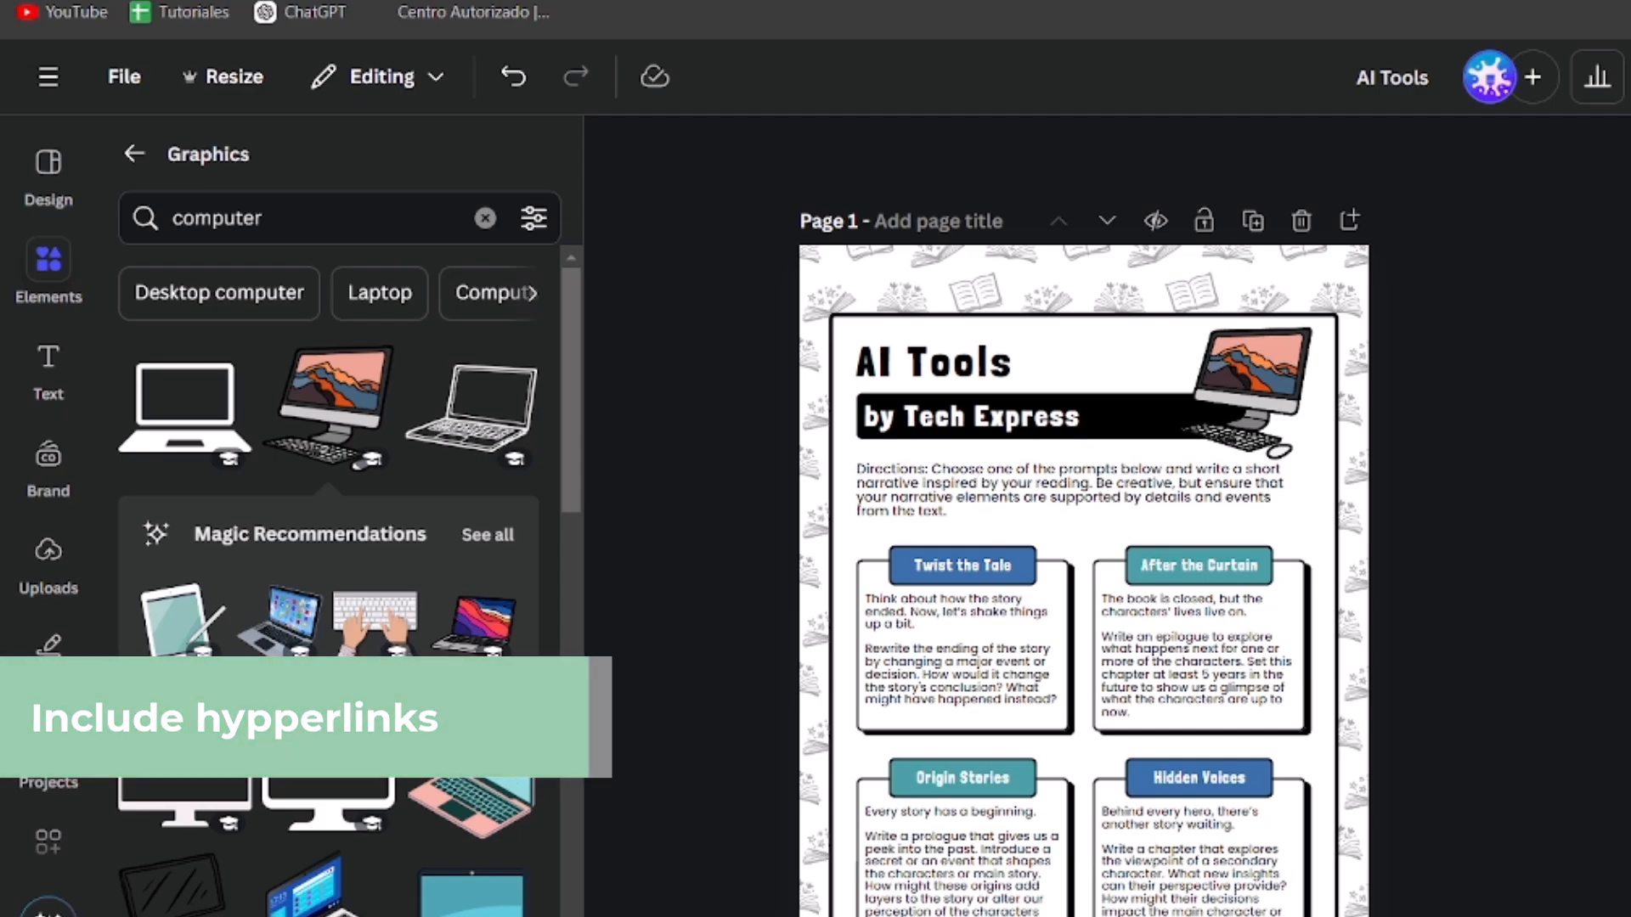
pyautogui.scroll(-5, 1514, 543)
pyautogui.scroll(5, 1514, 544)
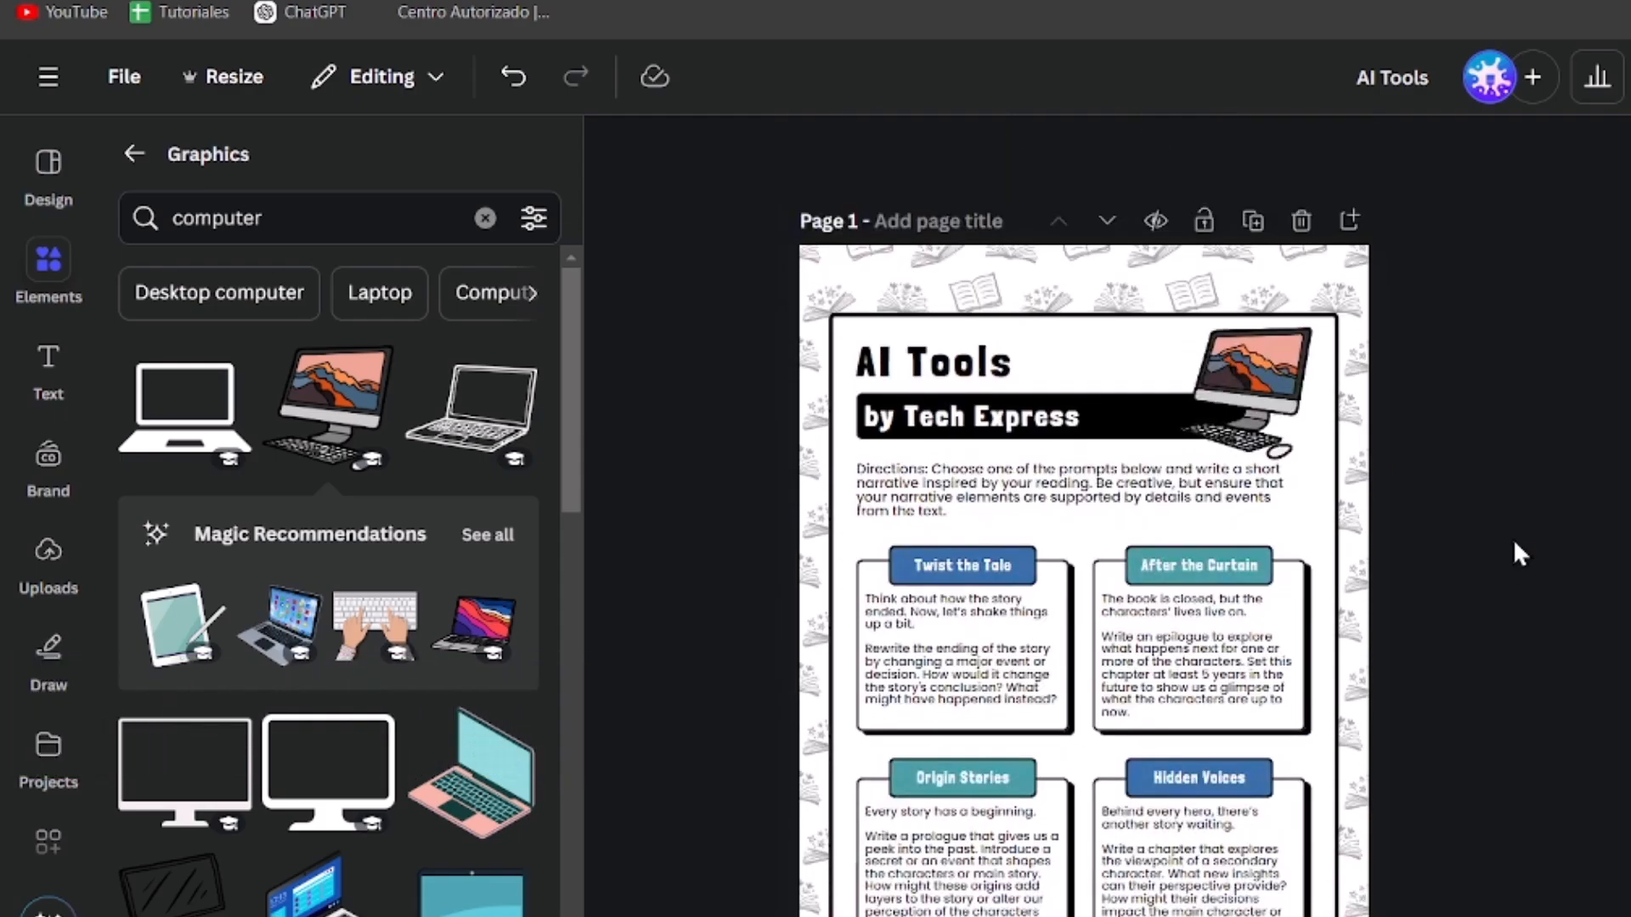
pyautogui.scroll(-5, 1512, 539)
pyautogui.keyDown('ctrl'); pyautogui.scroll(5, 1512, 539); pyautogui.keyUp('ctrl')
pyautogui.keyDown('ctrl'); pyautogui.scroll(-2, 1512, 539); pyautogui.keyUp('ctrl')
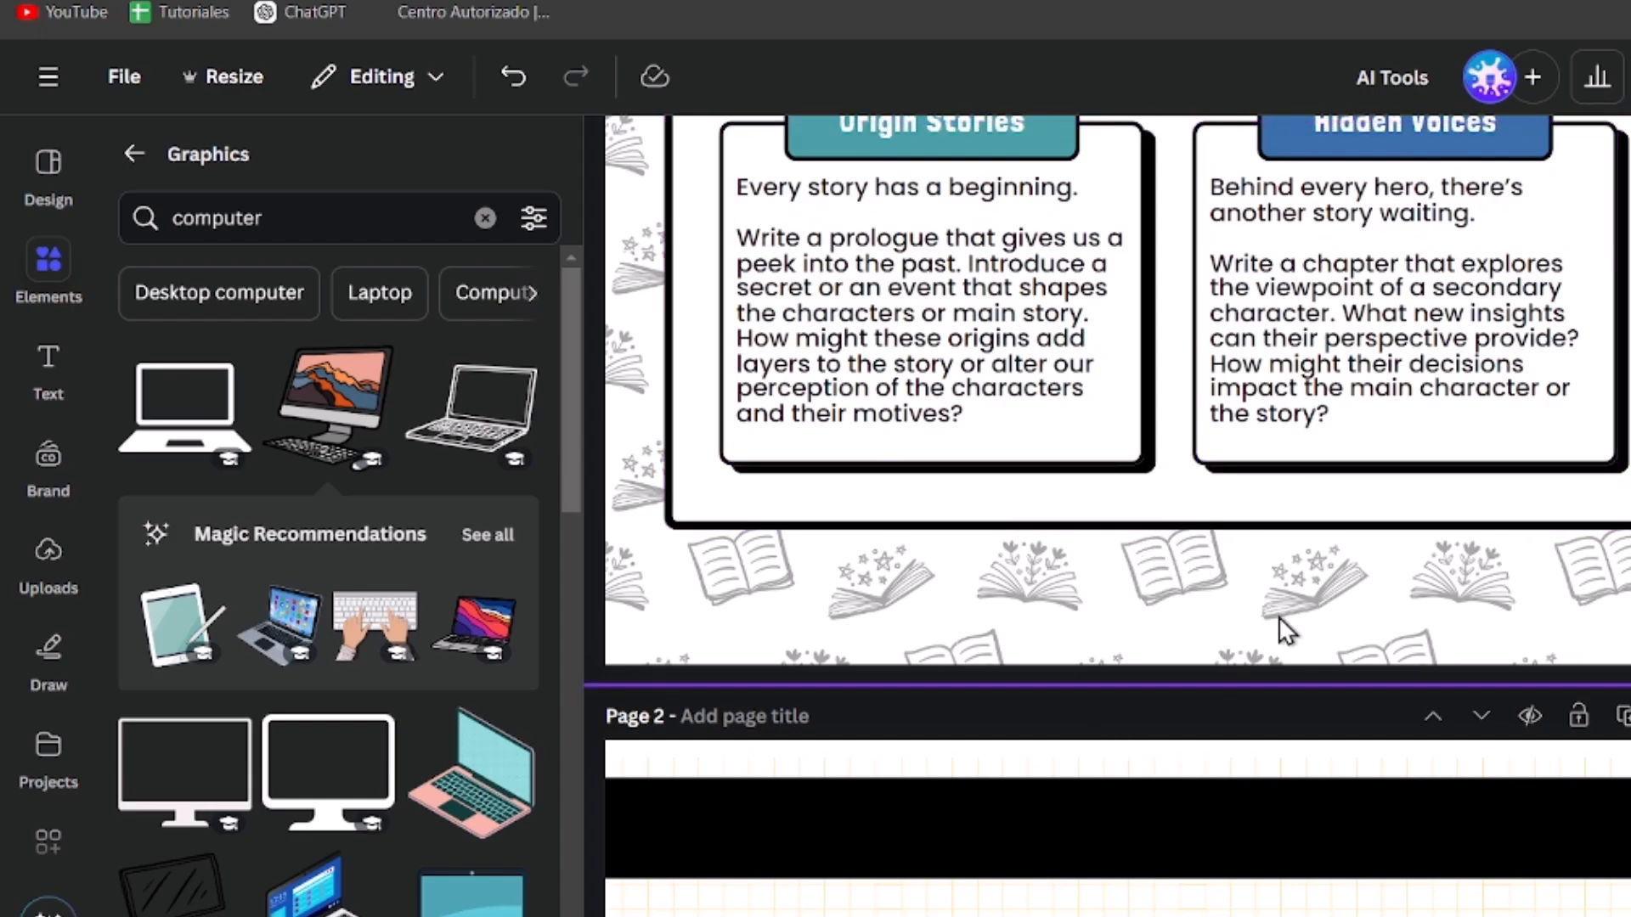
pyautogui.scroll(-5, 1150, 714)
pyautogui.scroll(8, 1151, 713)
pyautogui.scroll(-3, 1151, 714)
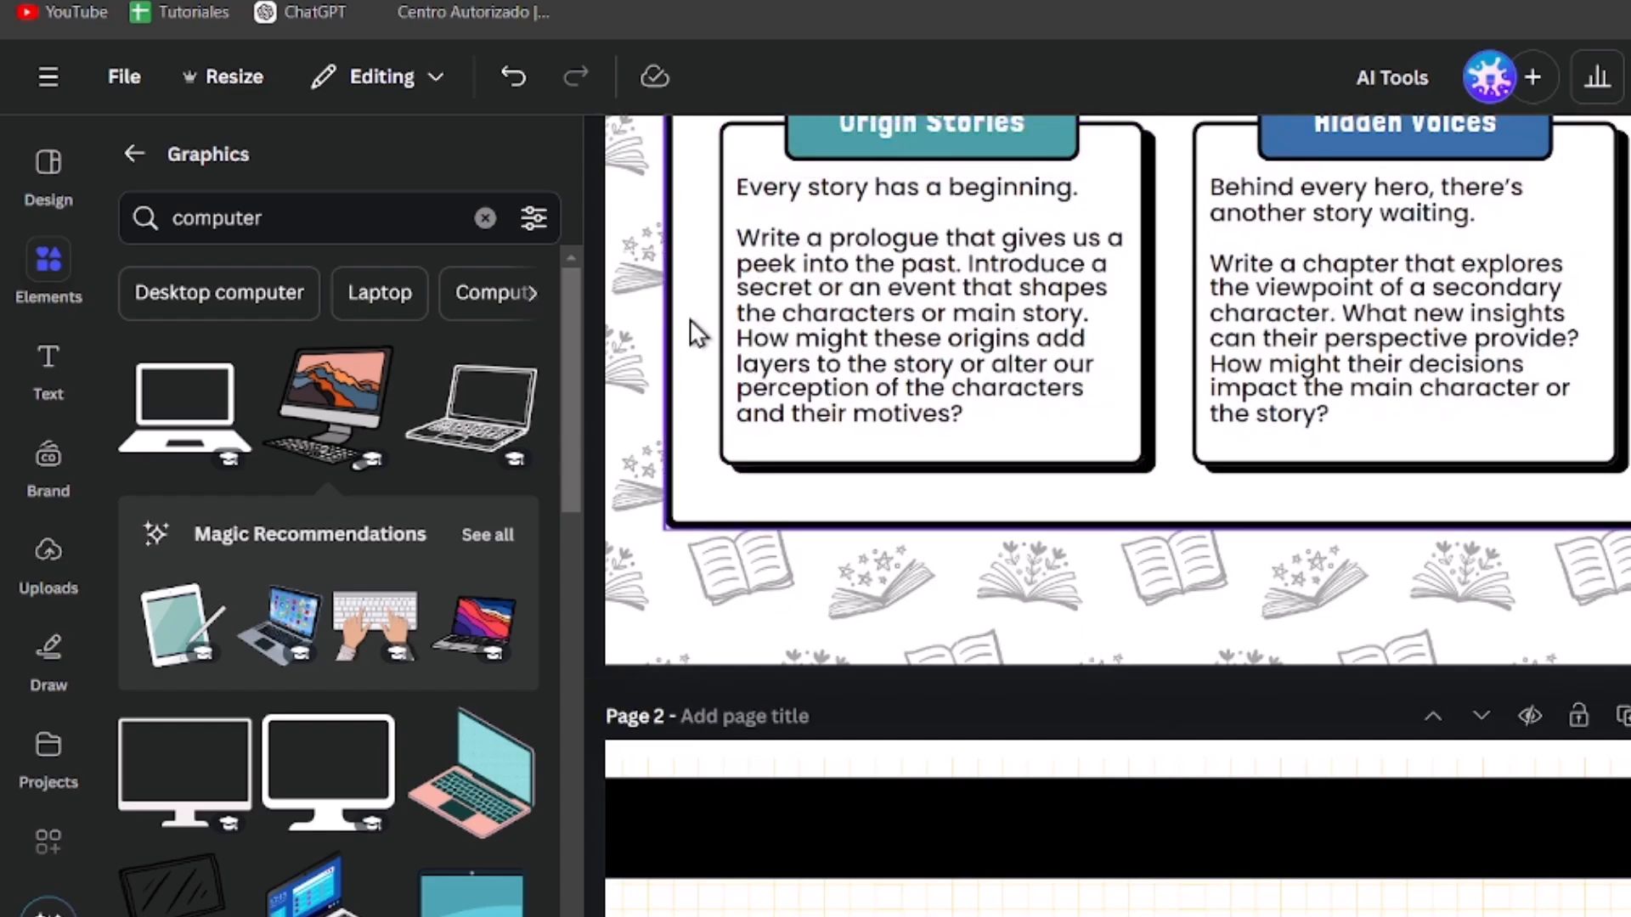
# Step: Search the Elements graphics library for next
pyautogui.click(43, 290)
pyautogui.doubleClick(203, 232)
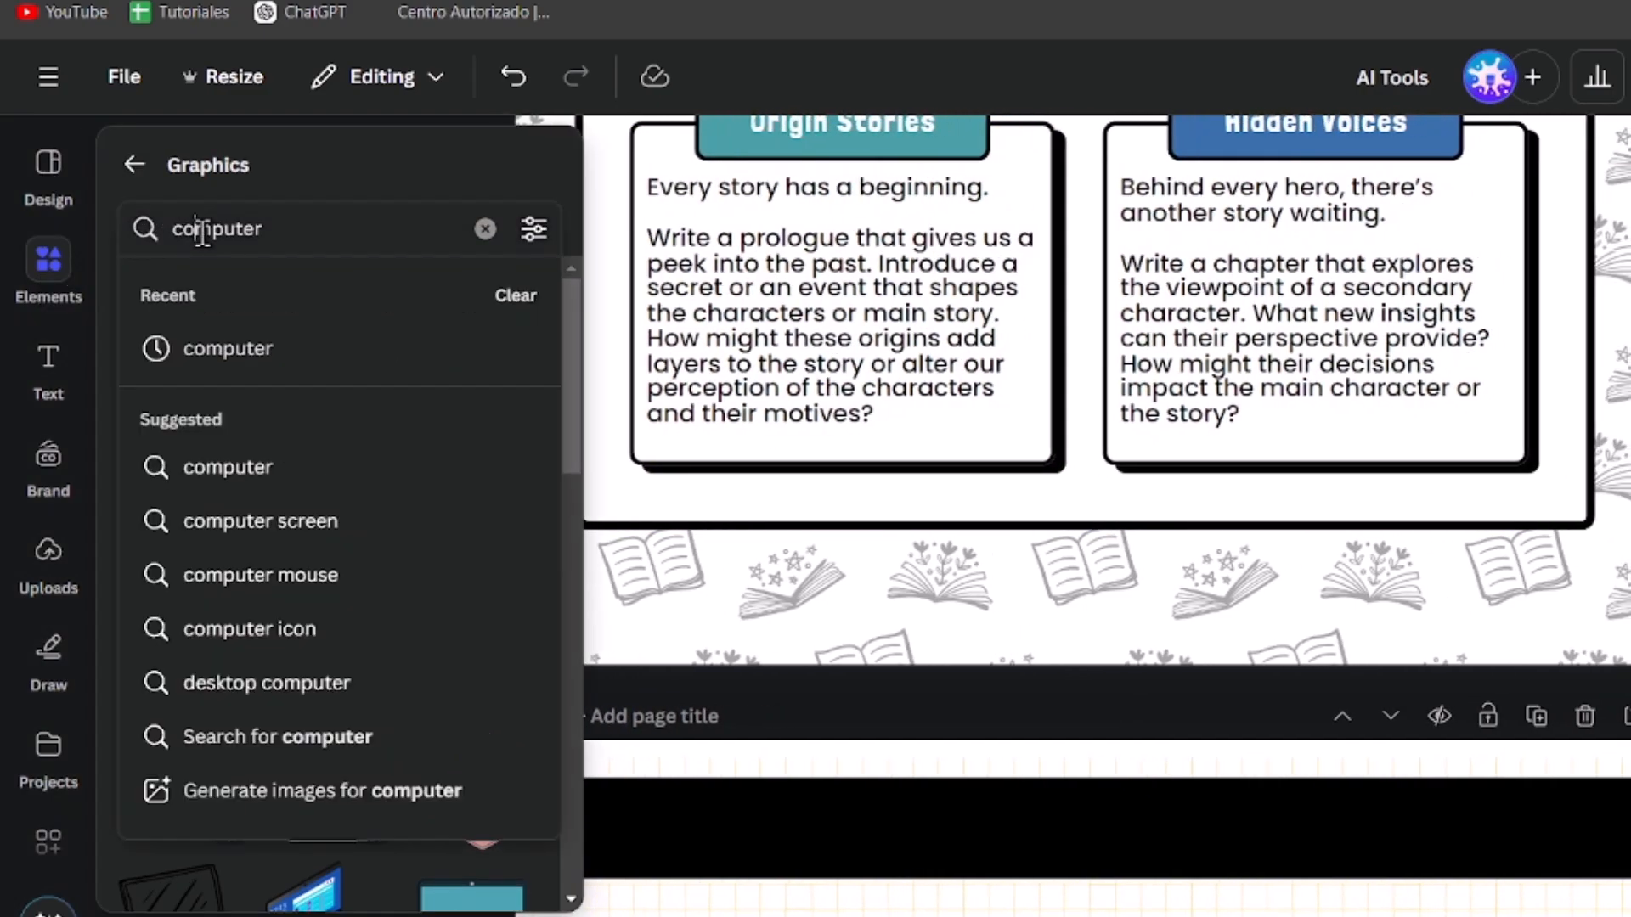
pyautogui.write('next')
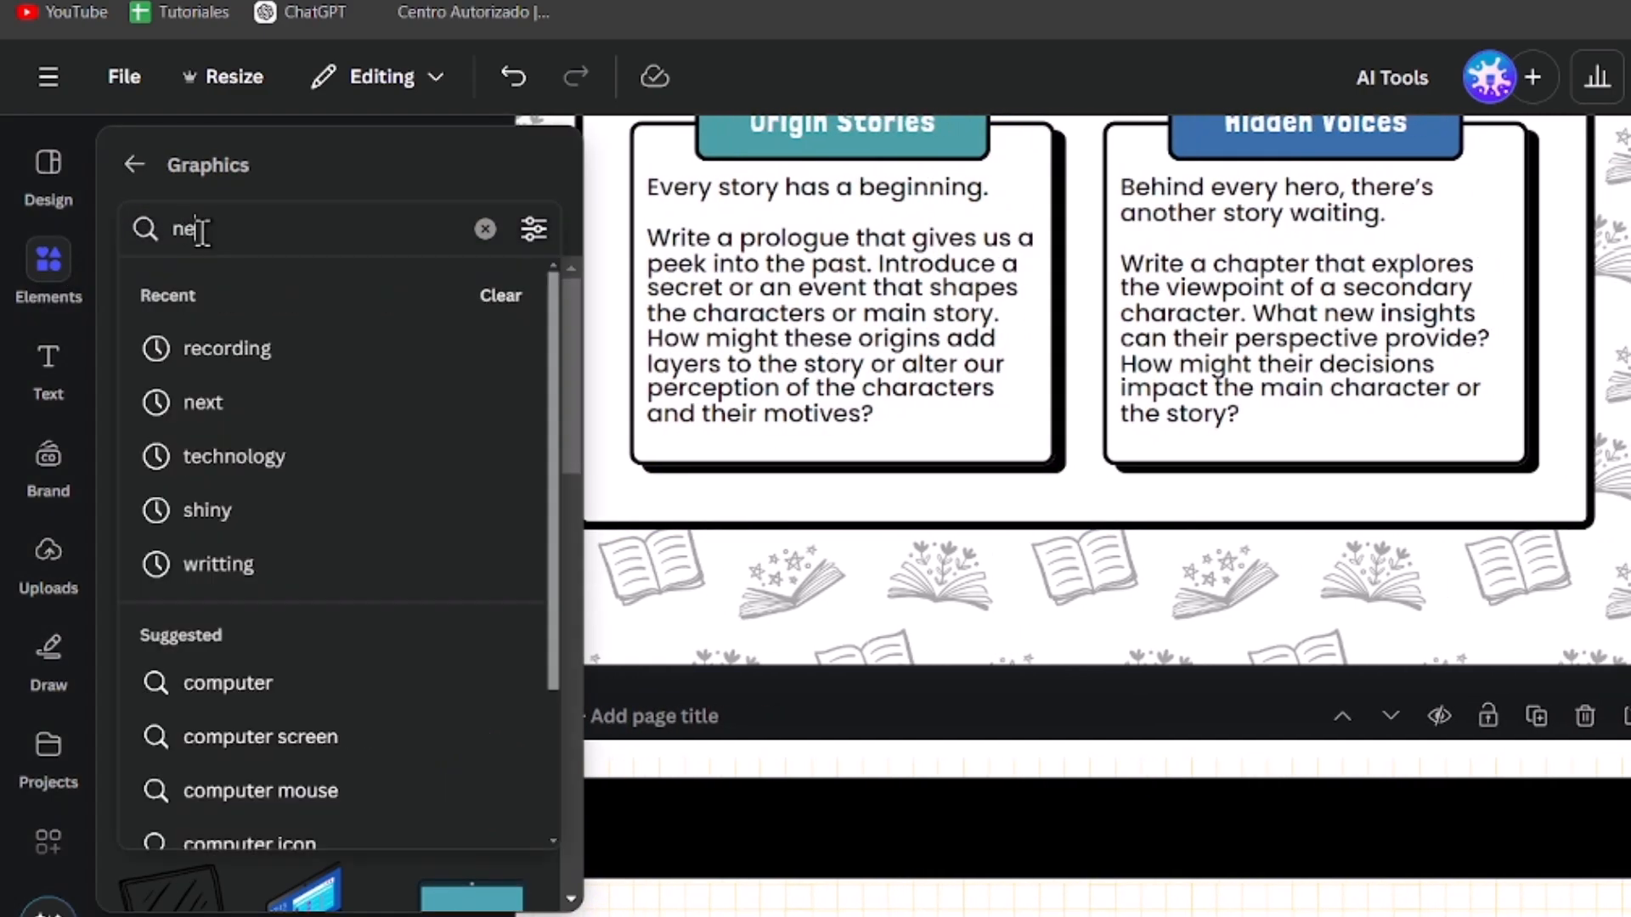
pyautogui.press('Return')
pyautogui.click(59, 533)
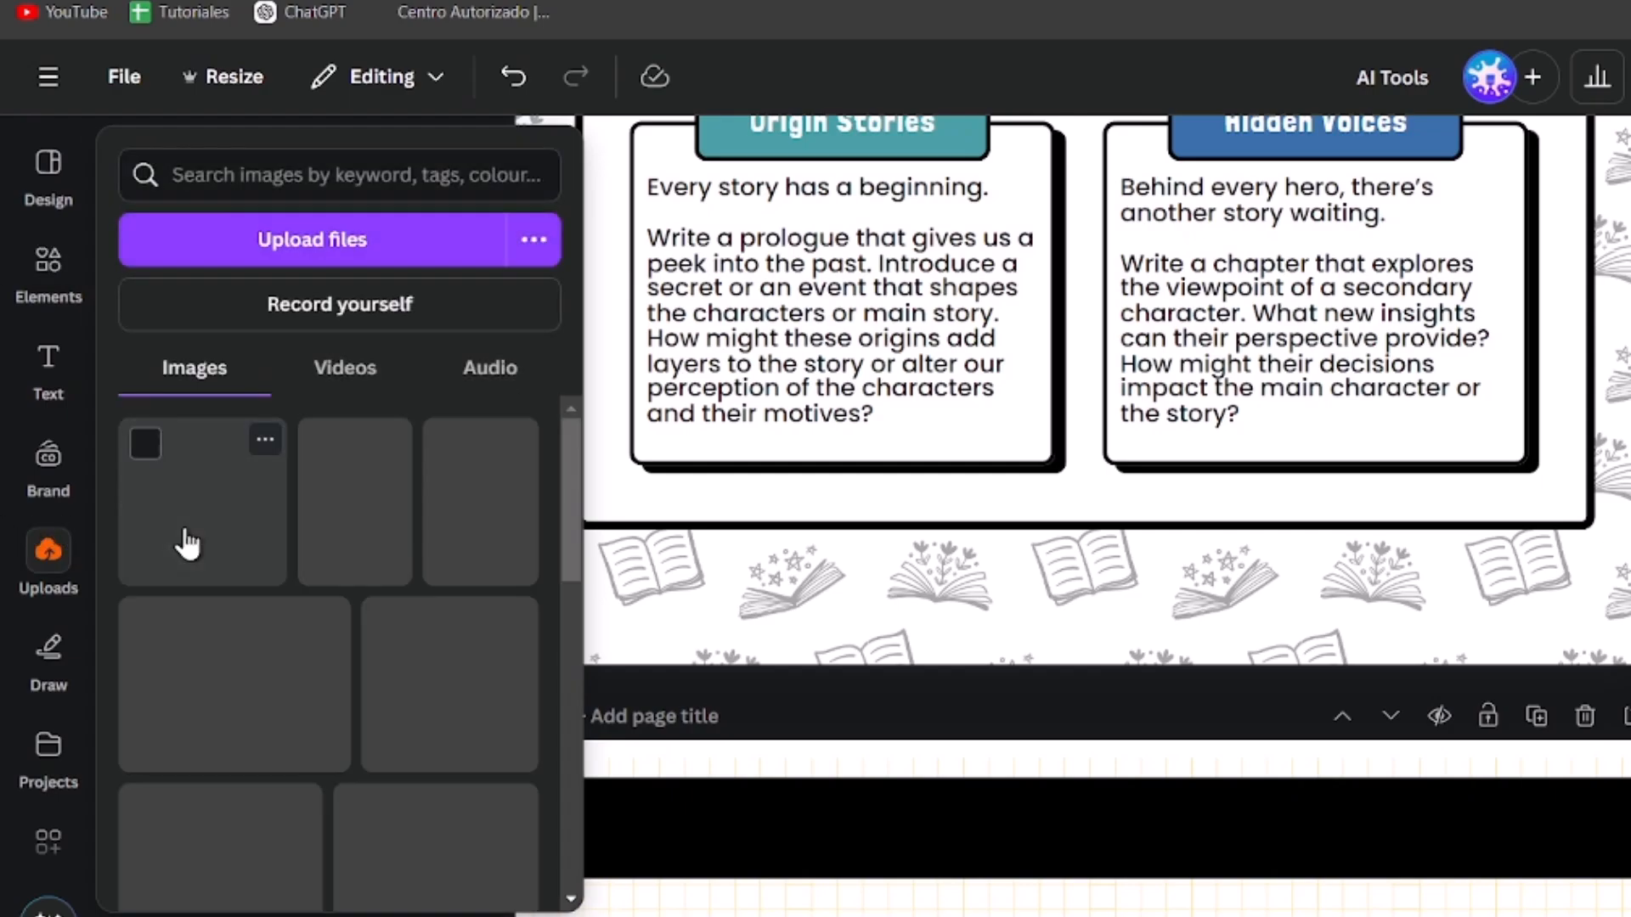
pyautogui.click(82, 273)
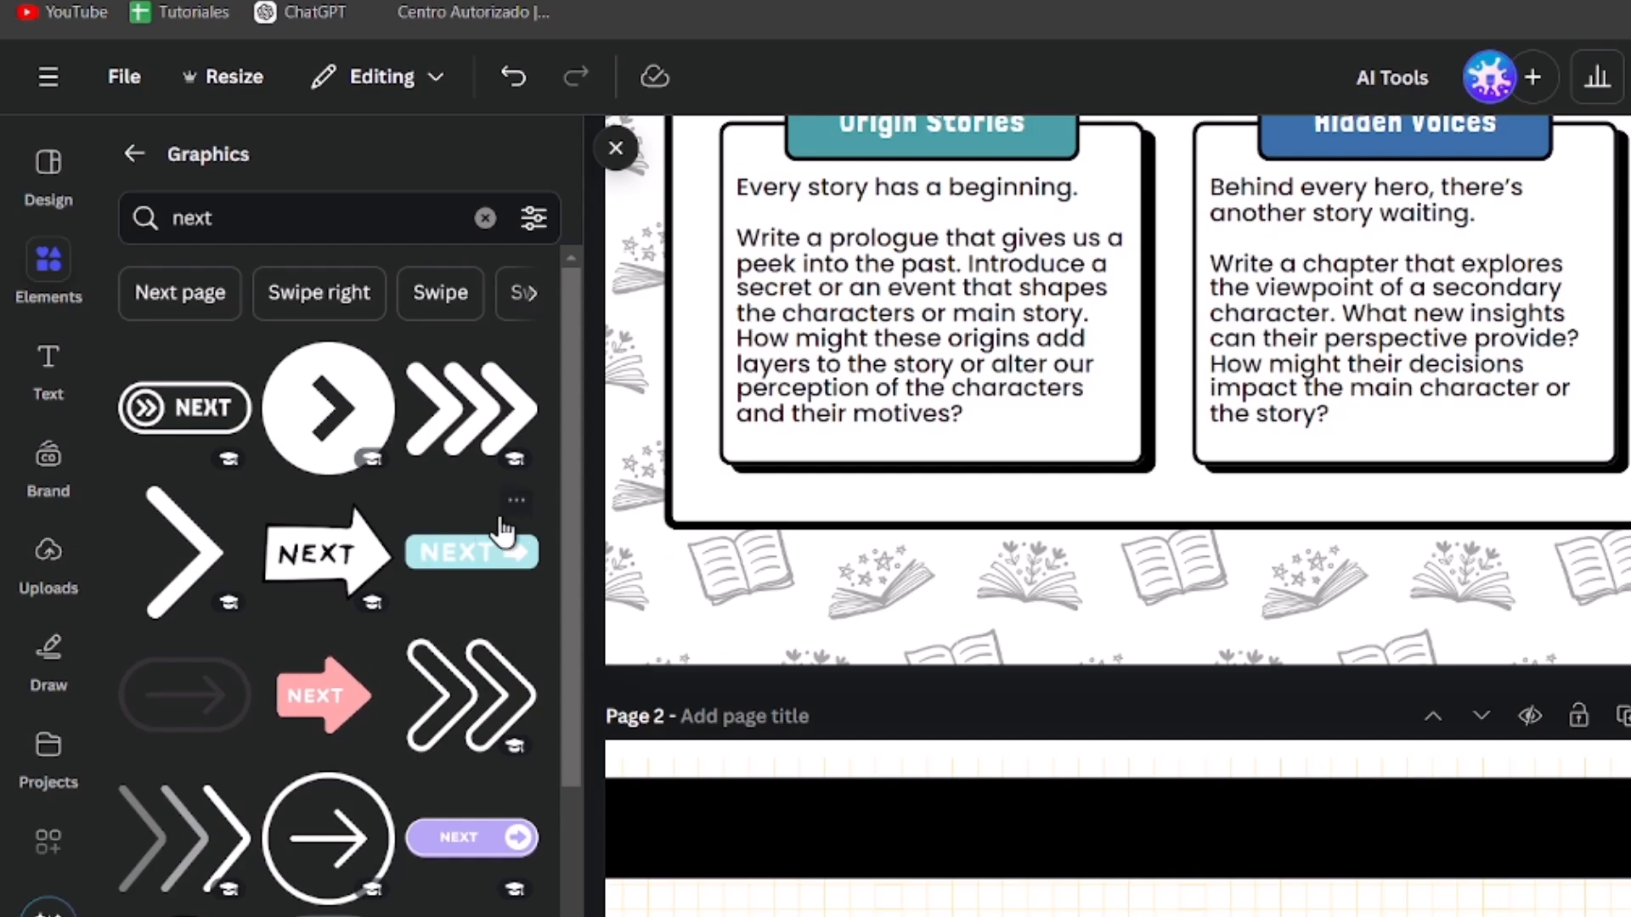
# Step: Add the black circular next-arrow graphic, shrink it to about 20.5 square, and place it at page 1's bottom-right corner
pyautogui.click(328, 366)
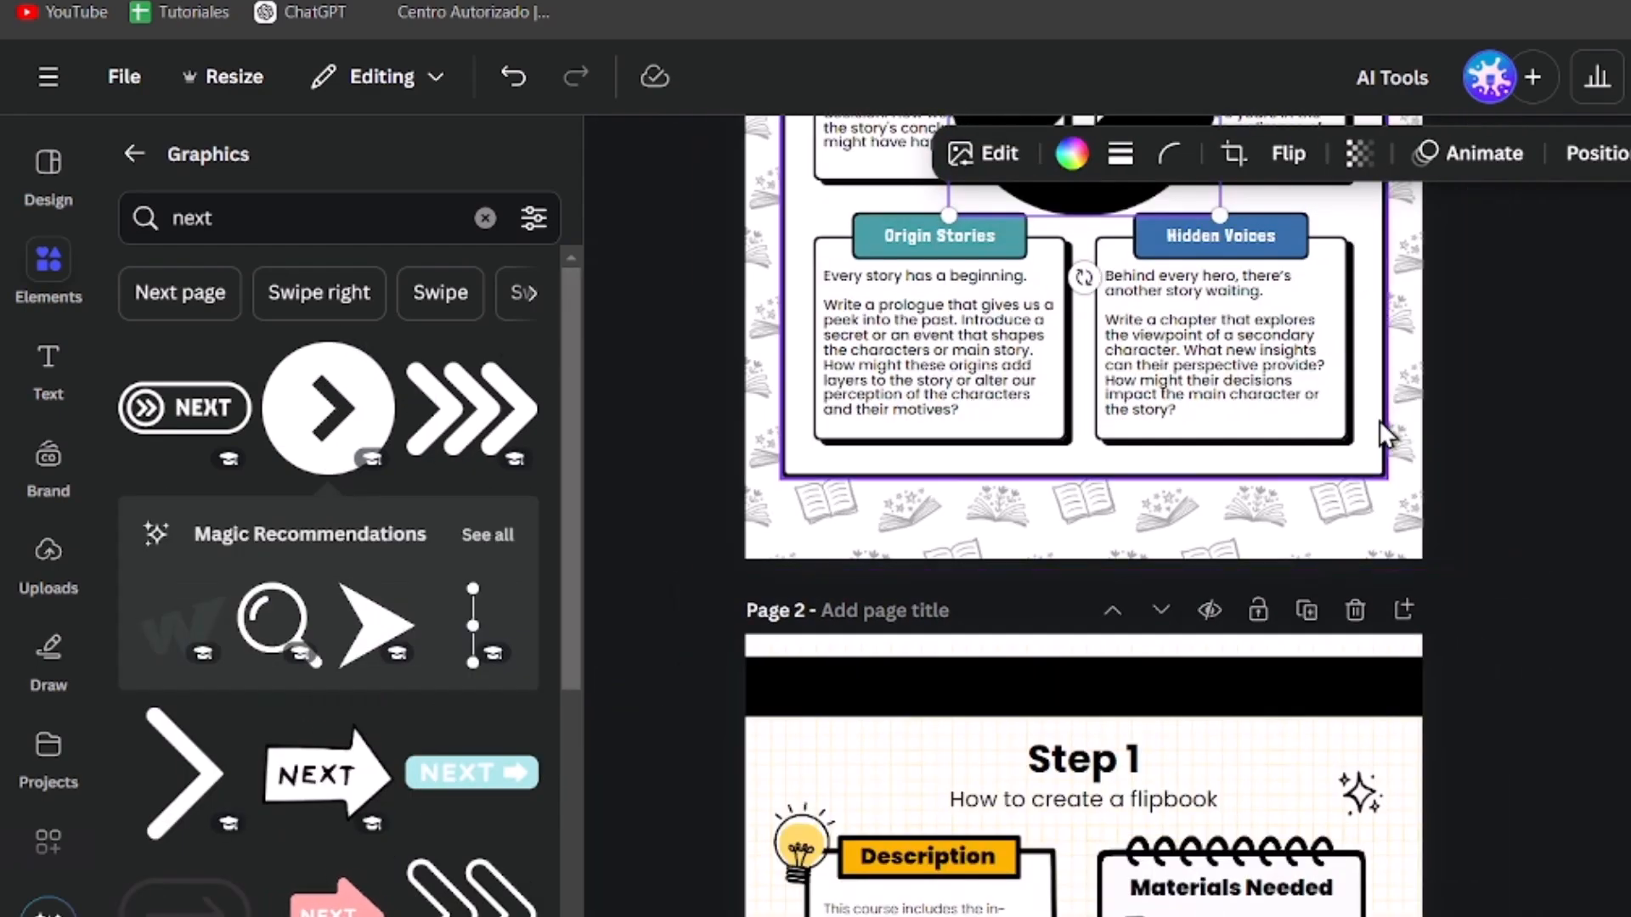
pyautogui.moveTo(1135, 443); pyautogui.dragTo(1173, 689)
pyautogui.scroll(-3, 1173, 690)
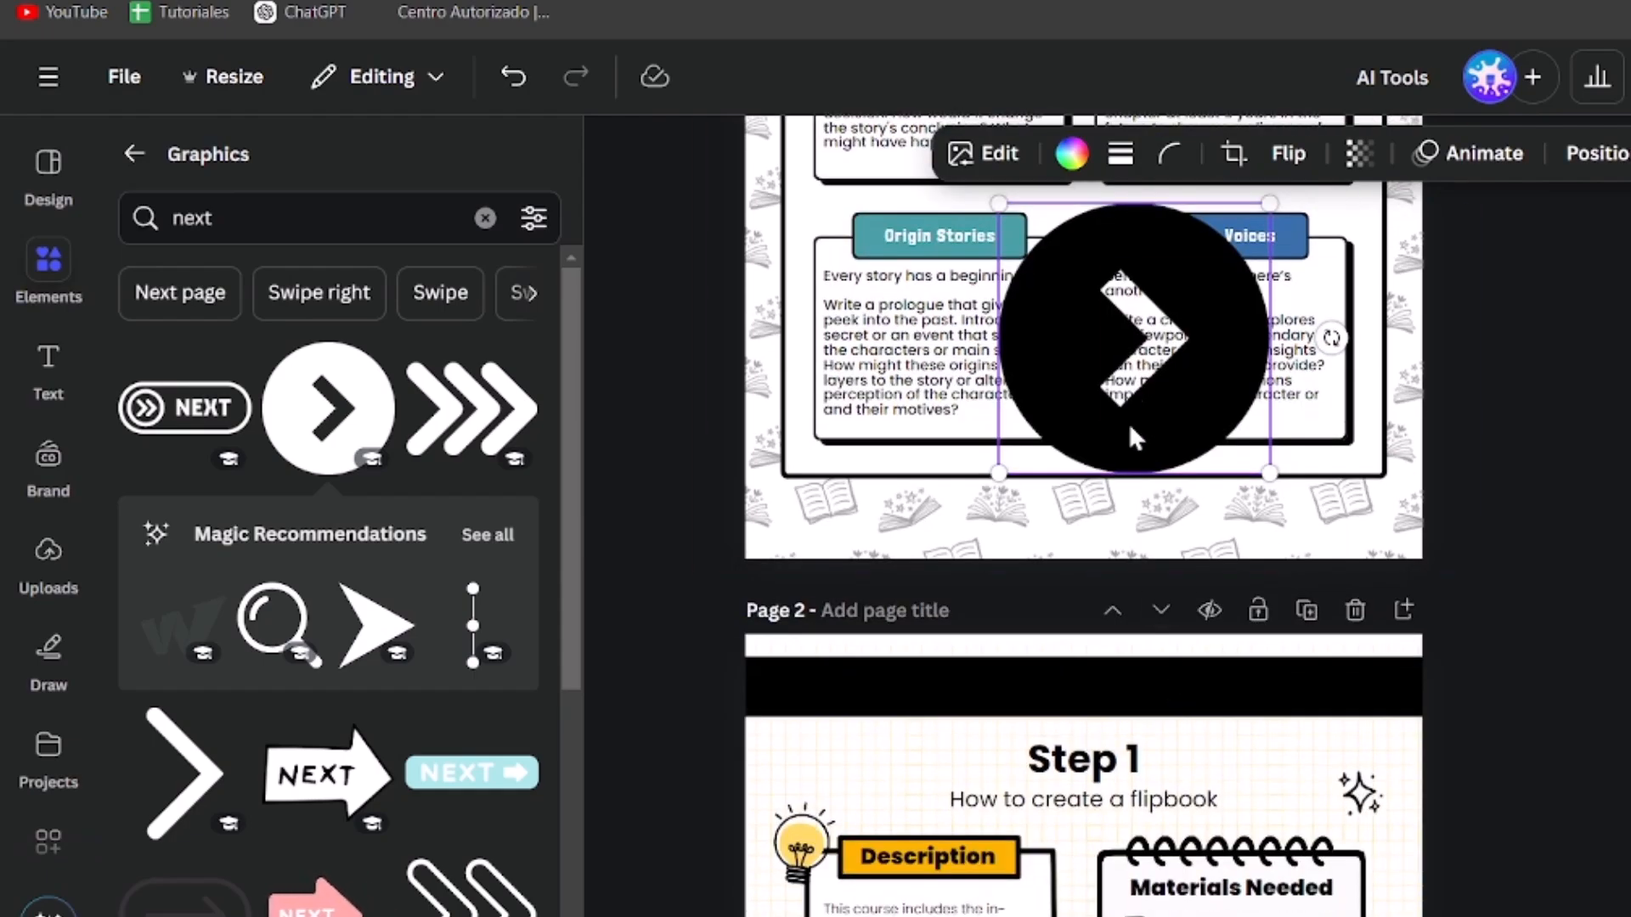
pyautogui.moveTo(1133, 361); pyautogui.dragTo(1173, 455)
pyautogui.moveTo(1312, 301); pyautogui.dragTo(1103, 506)
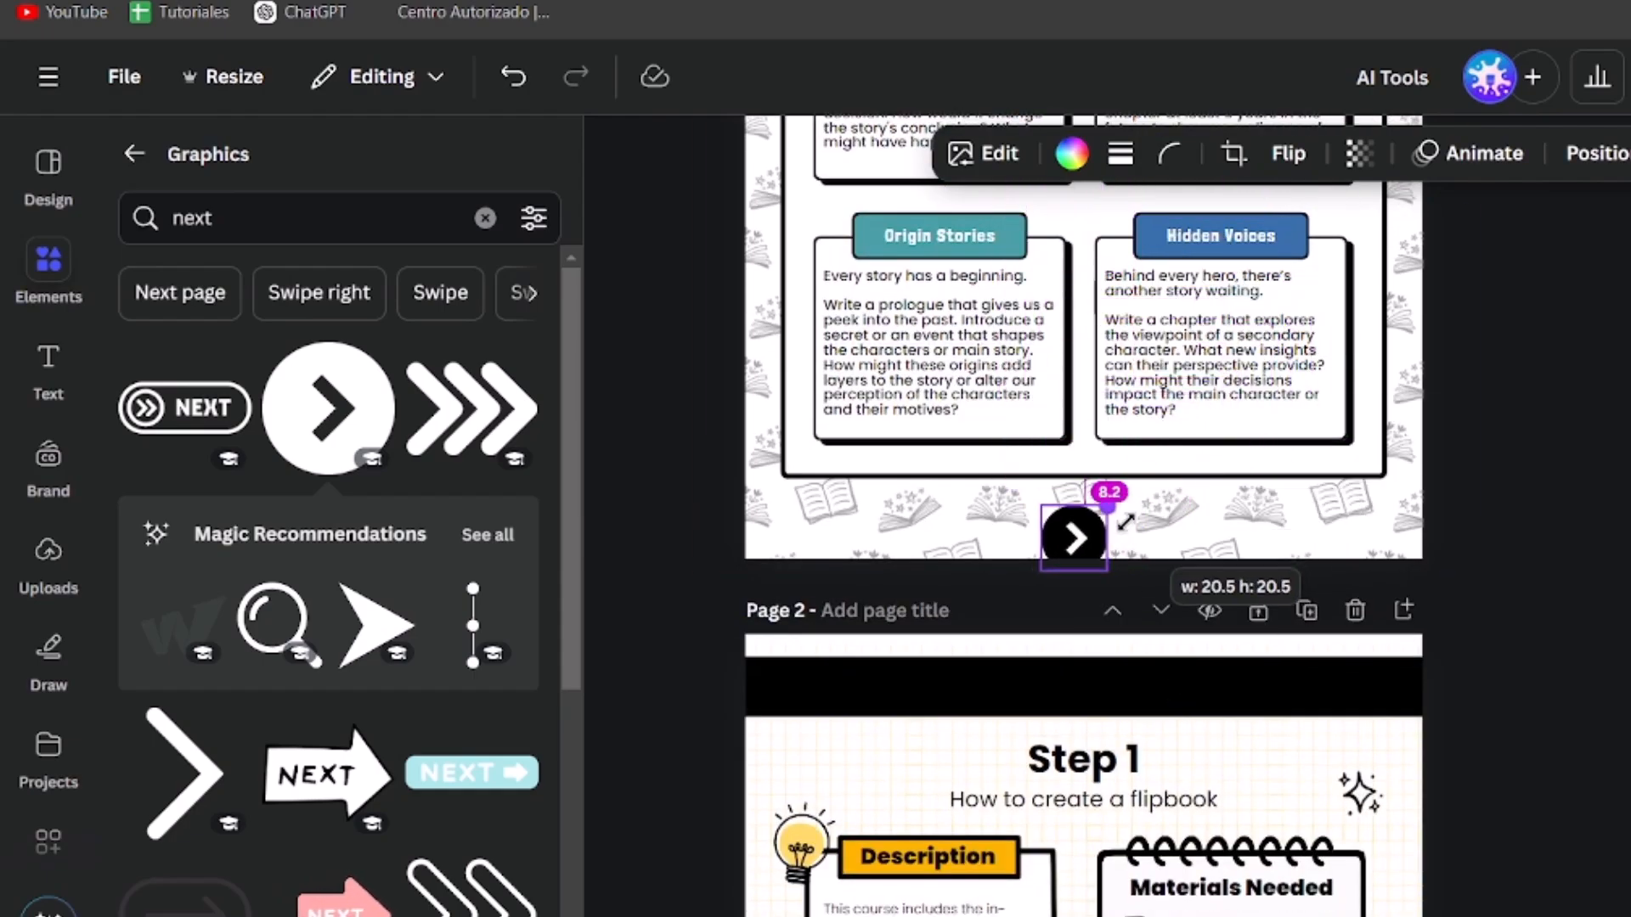
pyautogui.scroll(5, 1099, 552)
pyautogui.moveTo(1335, 516); pyautogui.dragTo(1493, 481)
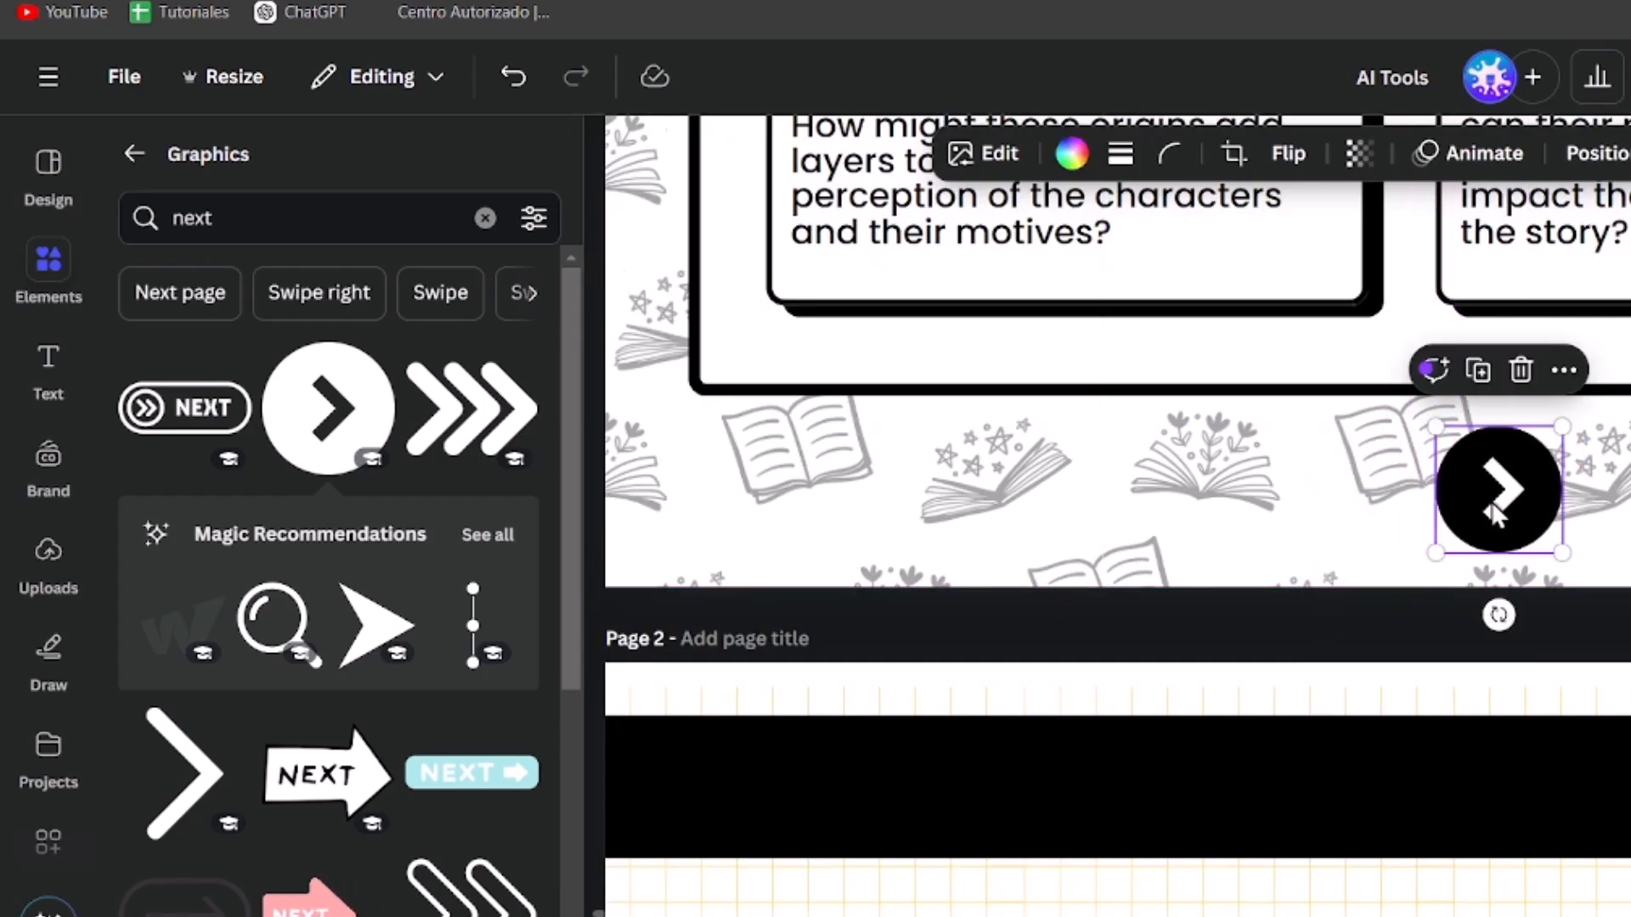
# Step: Paste the arrow onto page 2 and arrange two arrows side by side below its content
pyautogui.scroll(-10, 1495, 514)
pyautogui.click(1491, 644)
pyautogui.hotkey('ctrl', 'v')
pyautogui.moveTo(1512, 605); pyautogui.dragTo(1323, 569)
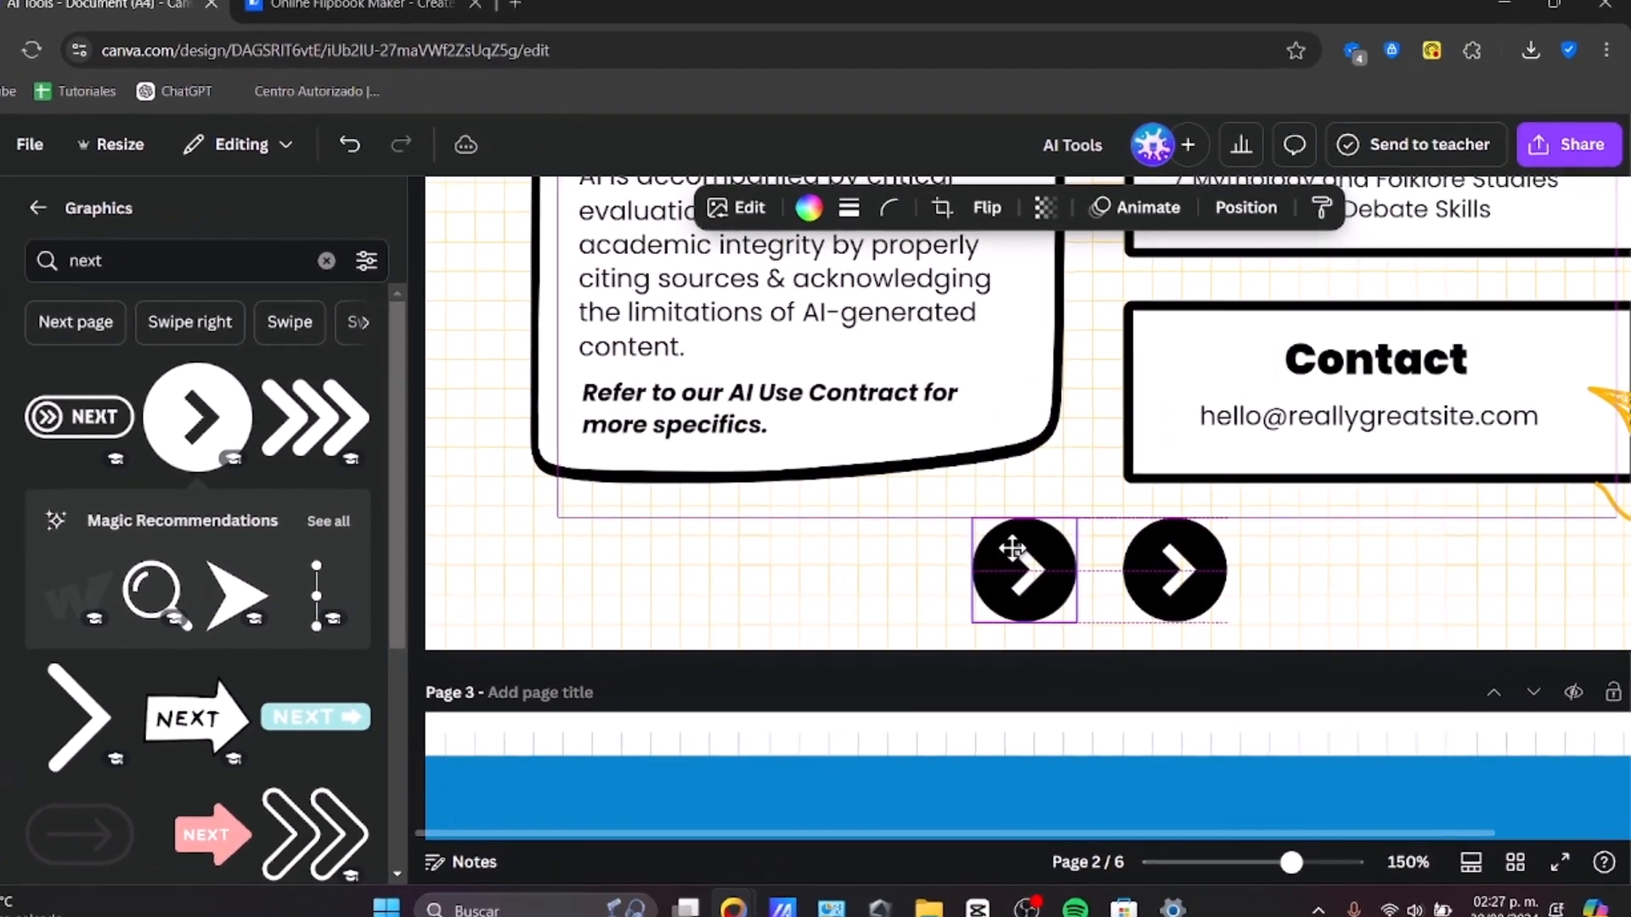
pyautogui.moveTo(1013, 549); pyautogui.dragTo(1028, 562)
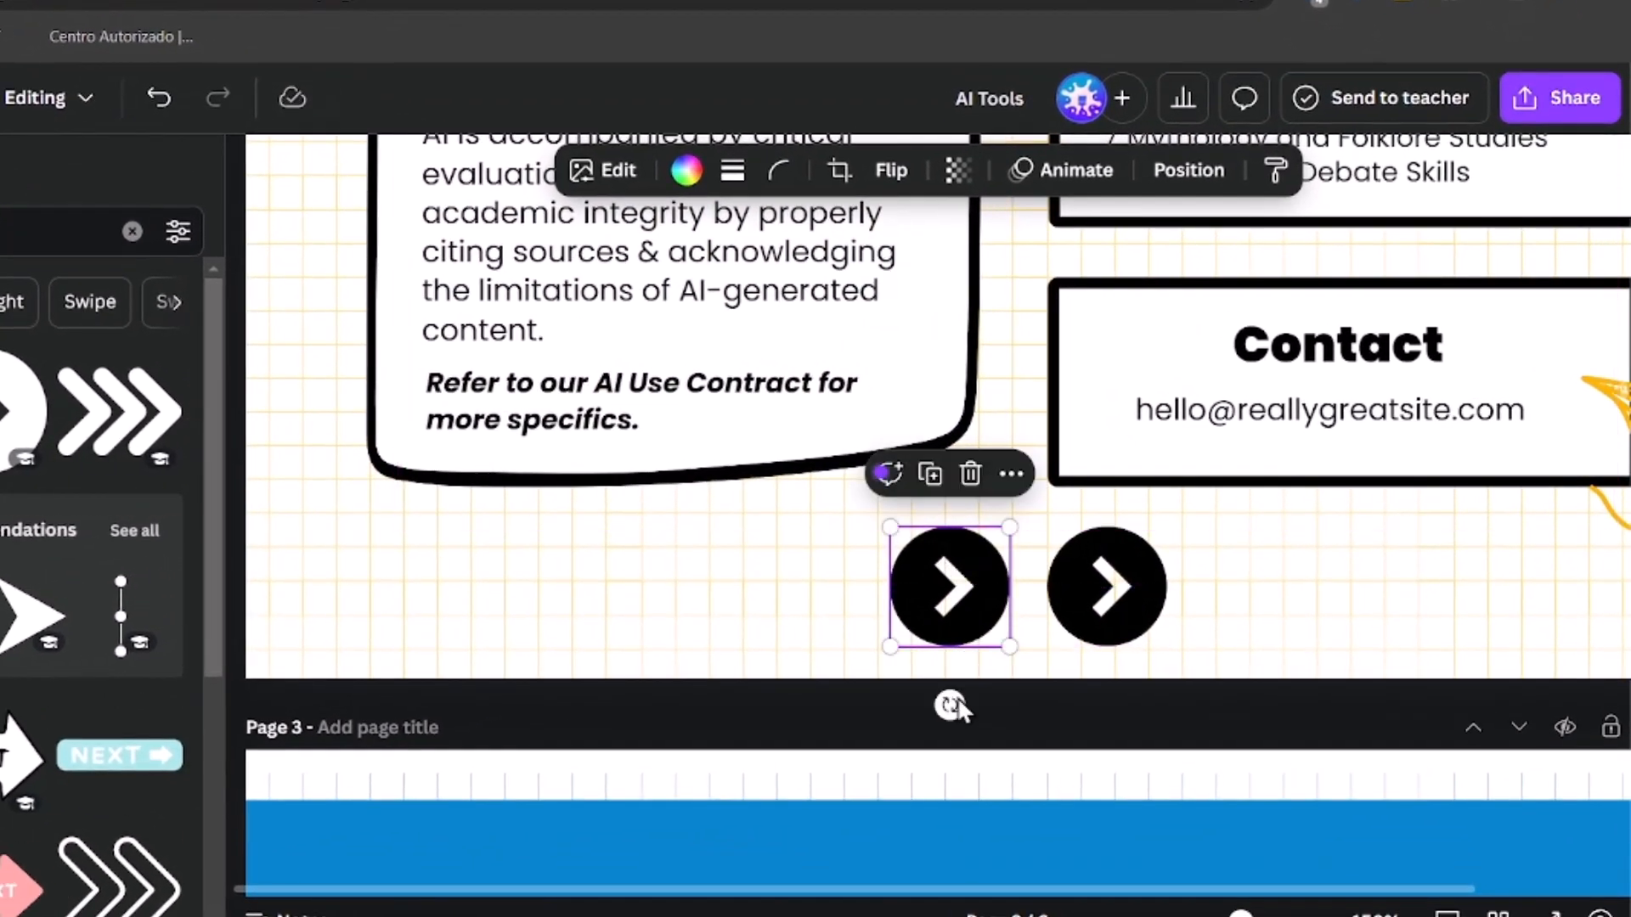
# Step: Rotate the left arrow on page 2 to point backward and select both arrows
pyautogui.moveTo(949, 704); pyautogui.dragTo(945, 411)
pyautogui.click(1093, 605)
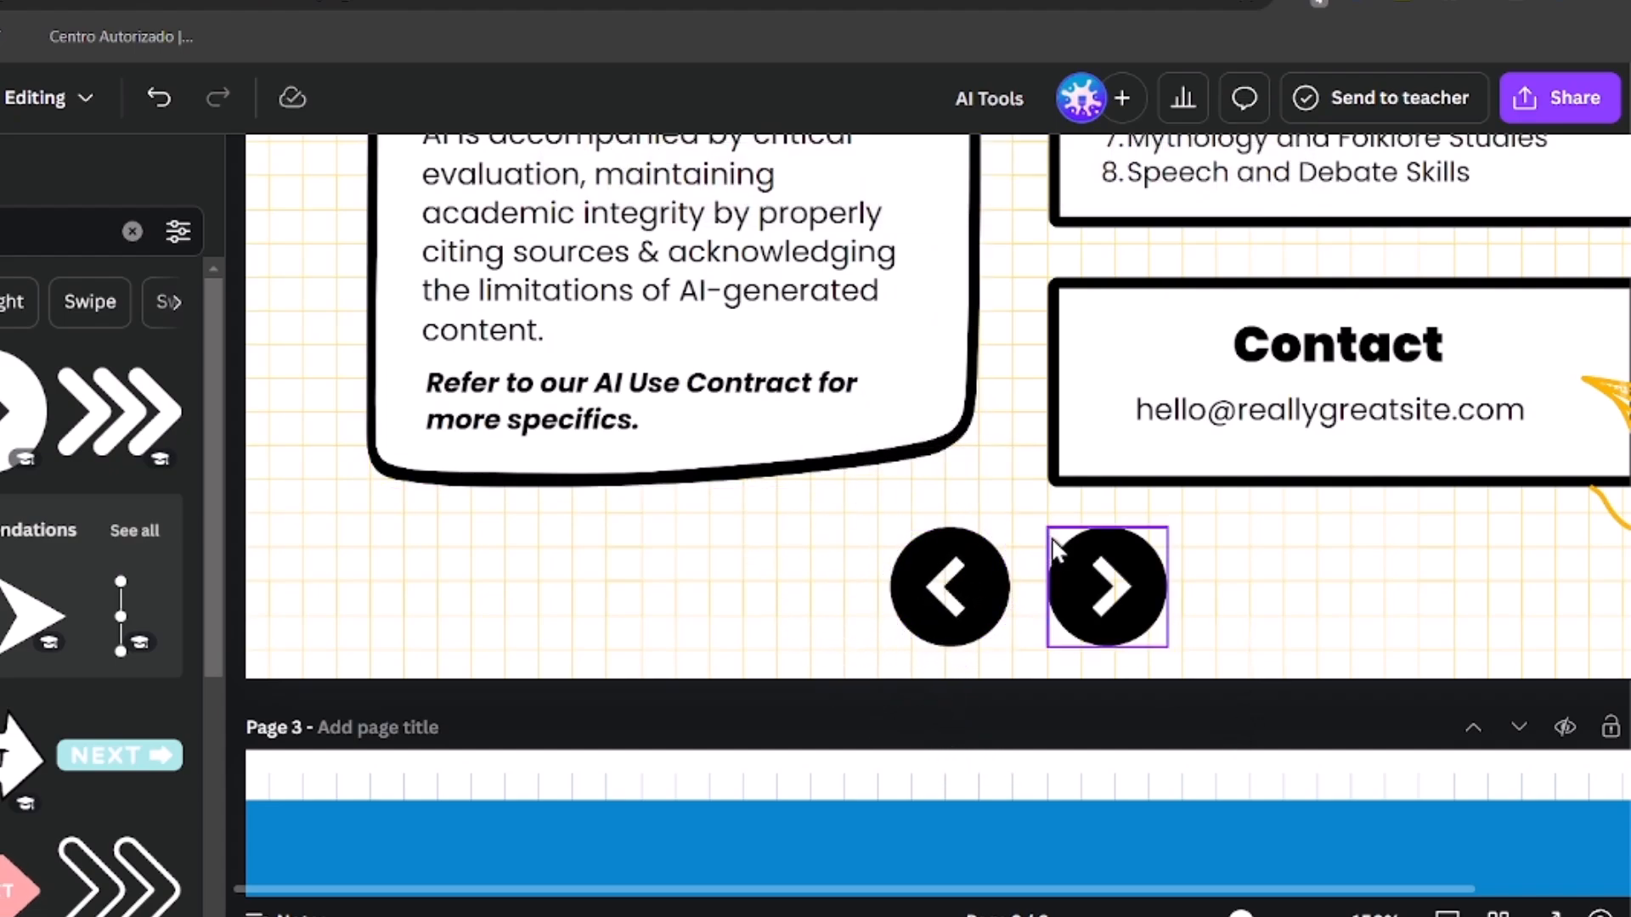
pyautogui.click(1107, 586)
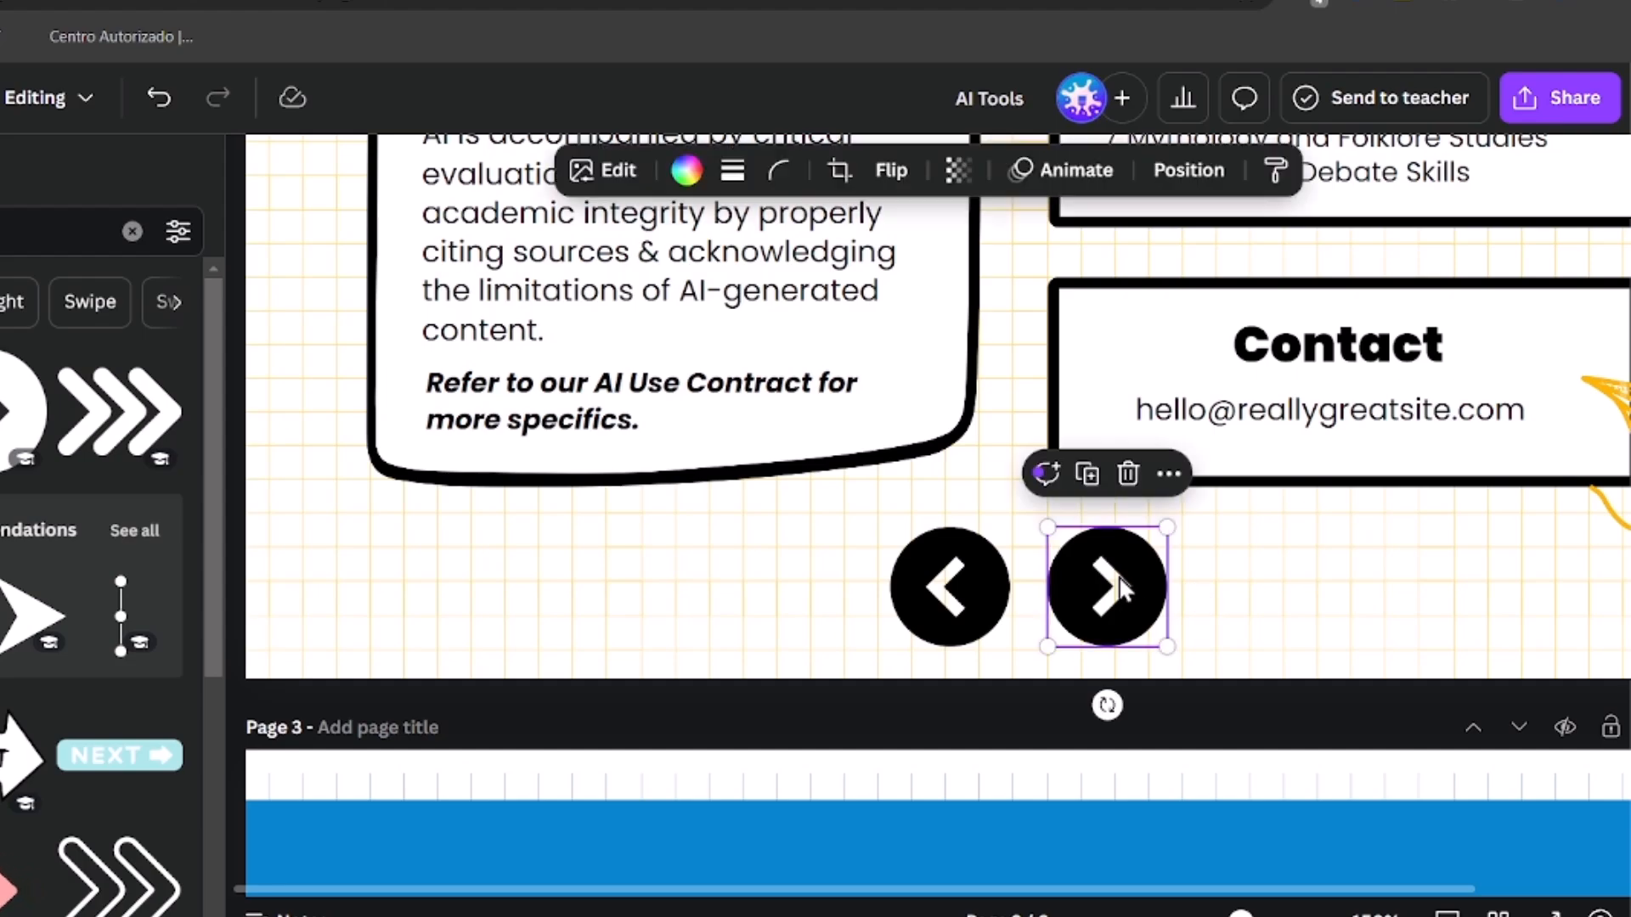
pyautogui.keyDown('shift'); pyautogui.click(955, 582); pyautogui.keyUp('shift')
# Step: Paste the back-and-next arrow pair at the bottom of pages 3 and 4
pyautogui.scroll(-18, 1189, 555)
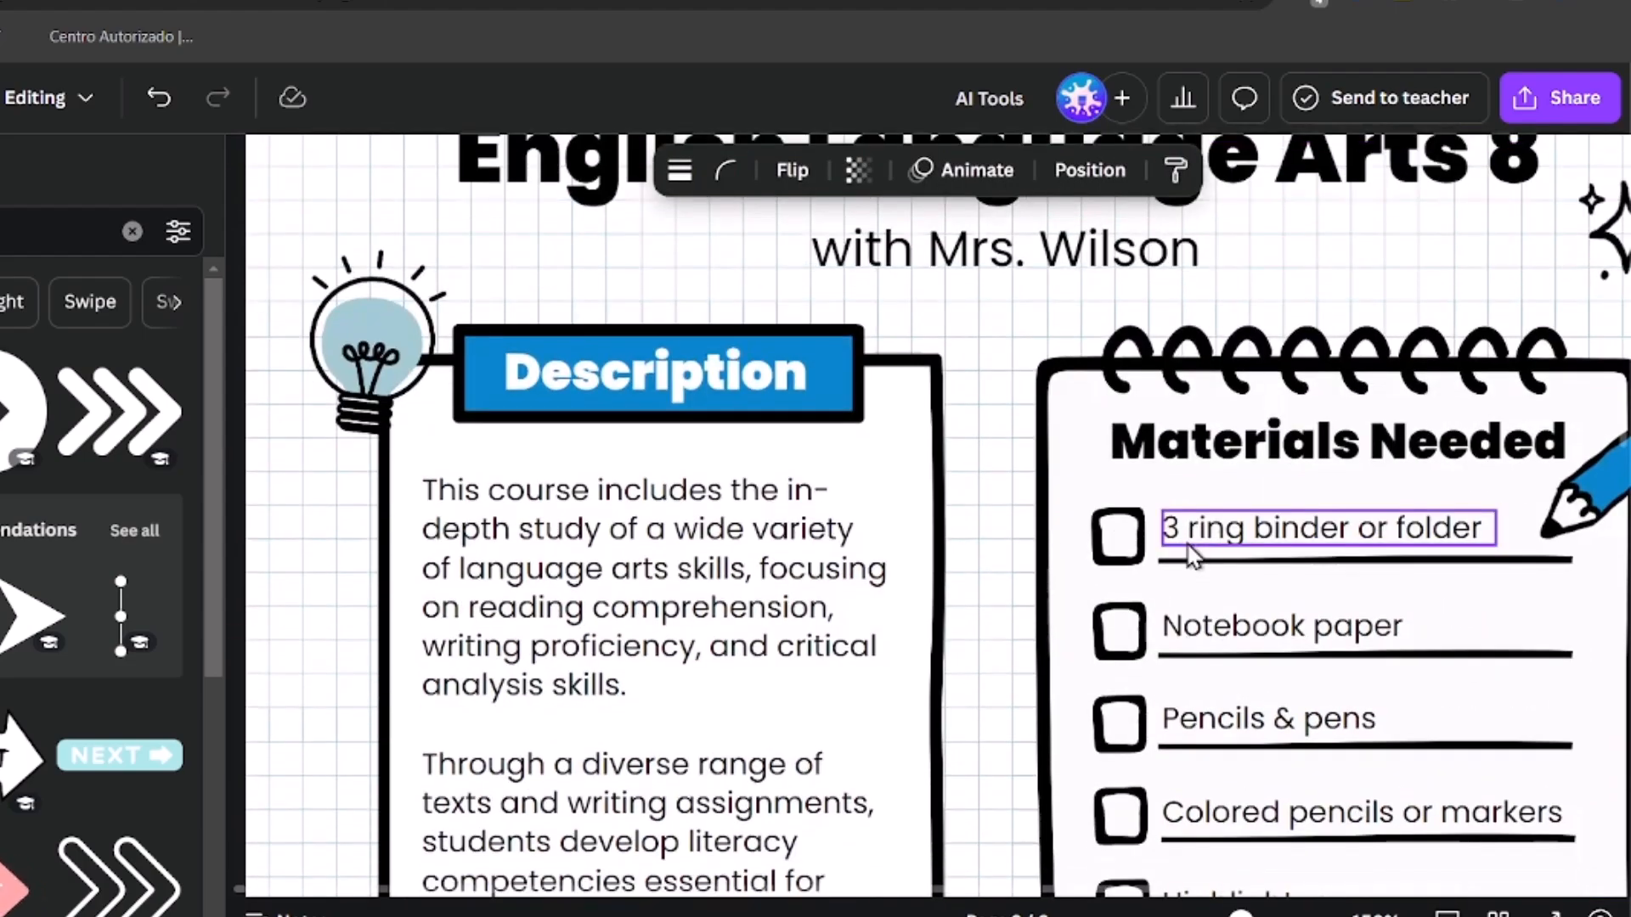
pyautogui.hotkey('ctrl', 'v')
pyautogui.moveTo(768, 522); pyautogui.dragTo(1110, 279)
pyautogui.scroll(-6, 1393, 339)
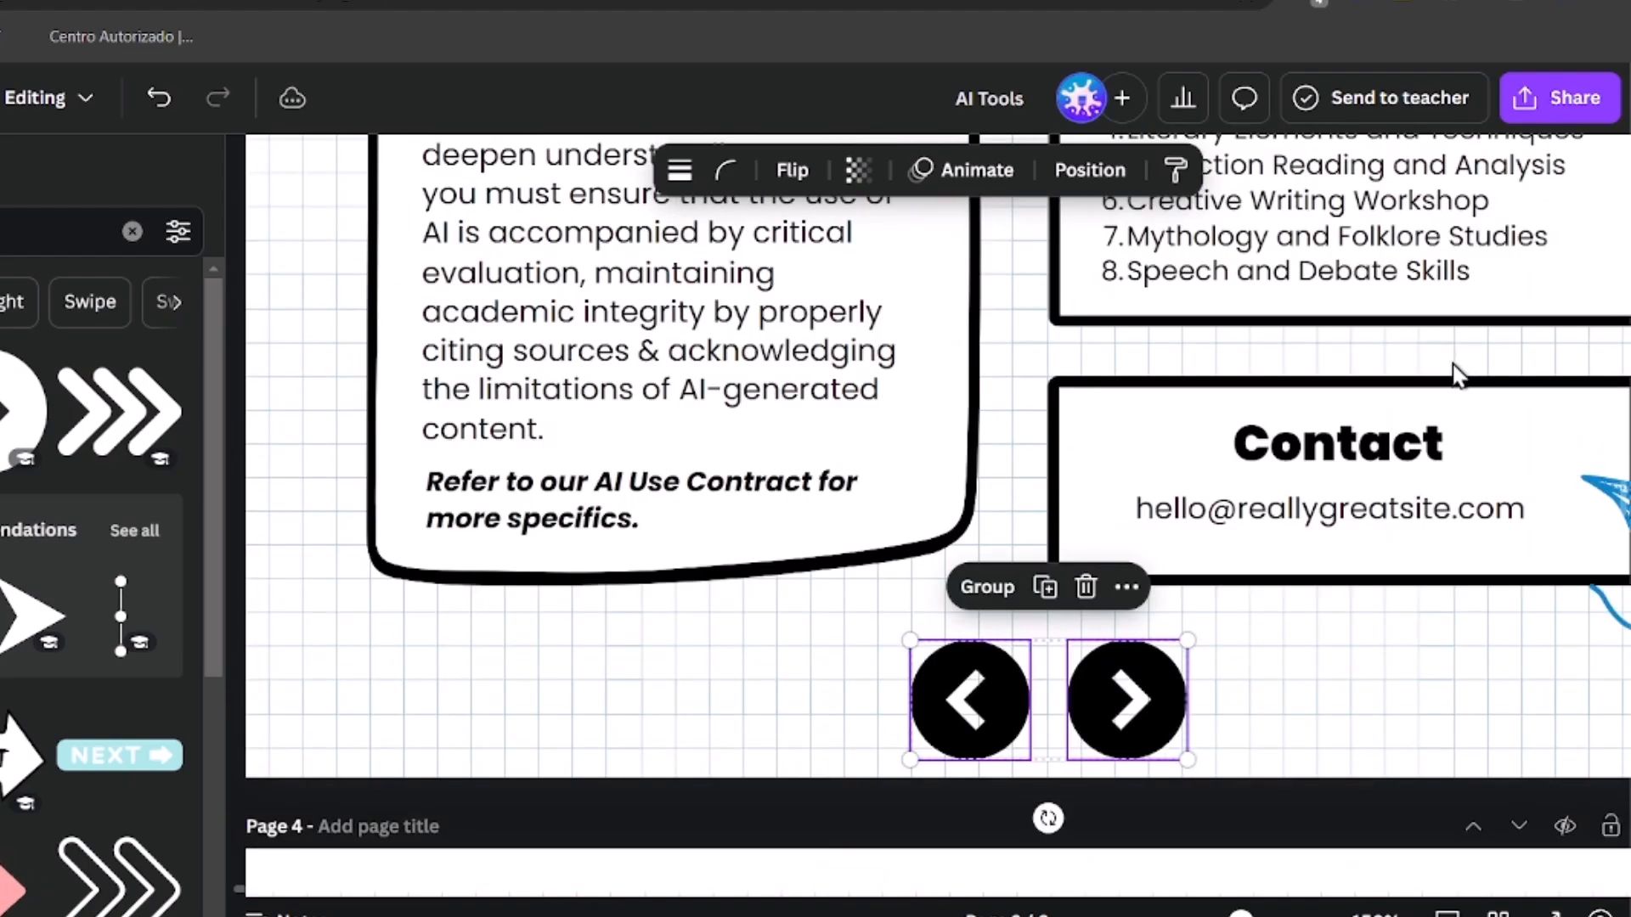
pyautogui.click(753, 420)
pyautogui.hotkey('ctrl', 'v')
# Step: Paste the back-and-next arrow pair at the bottom of pages 5 and 6
pyautogui.scroll(-3, 912, 578)
pyautogui.scroll(-5, 828, 736)
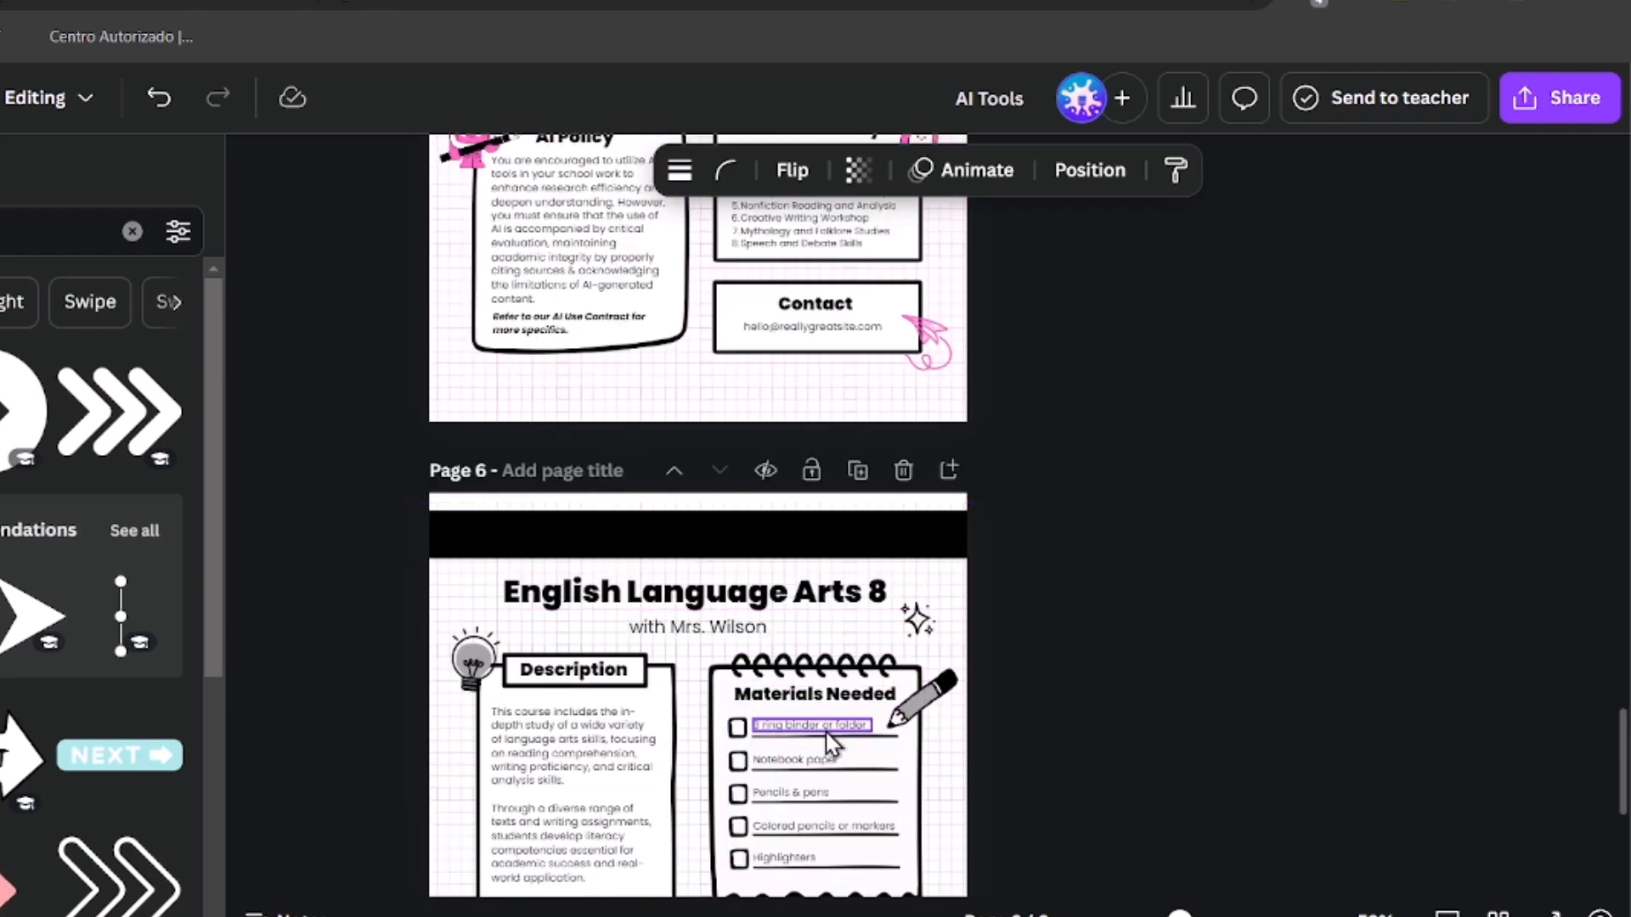
pyautogui.scroll(5, 825, 732)
pyautogui.hotkey('ctrl', 'v')
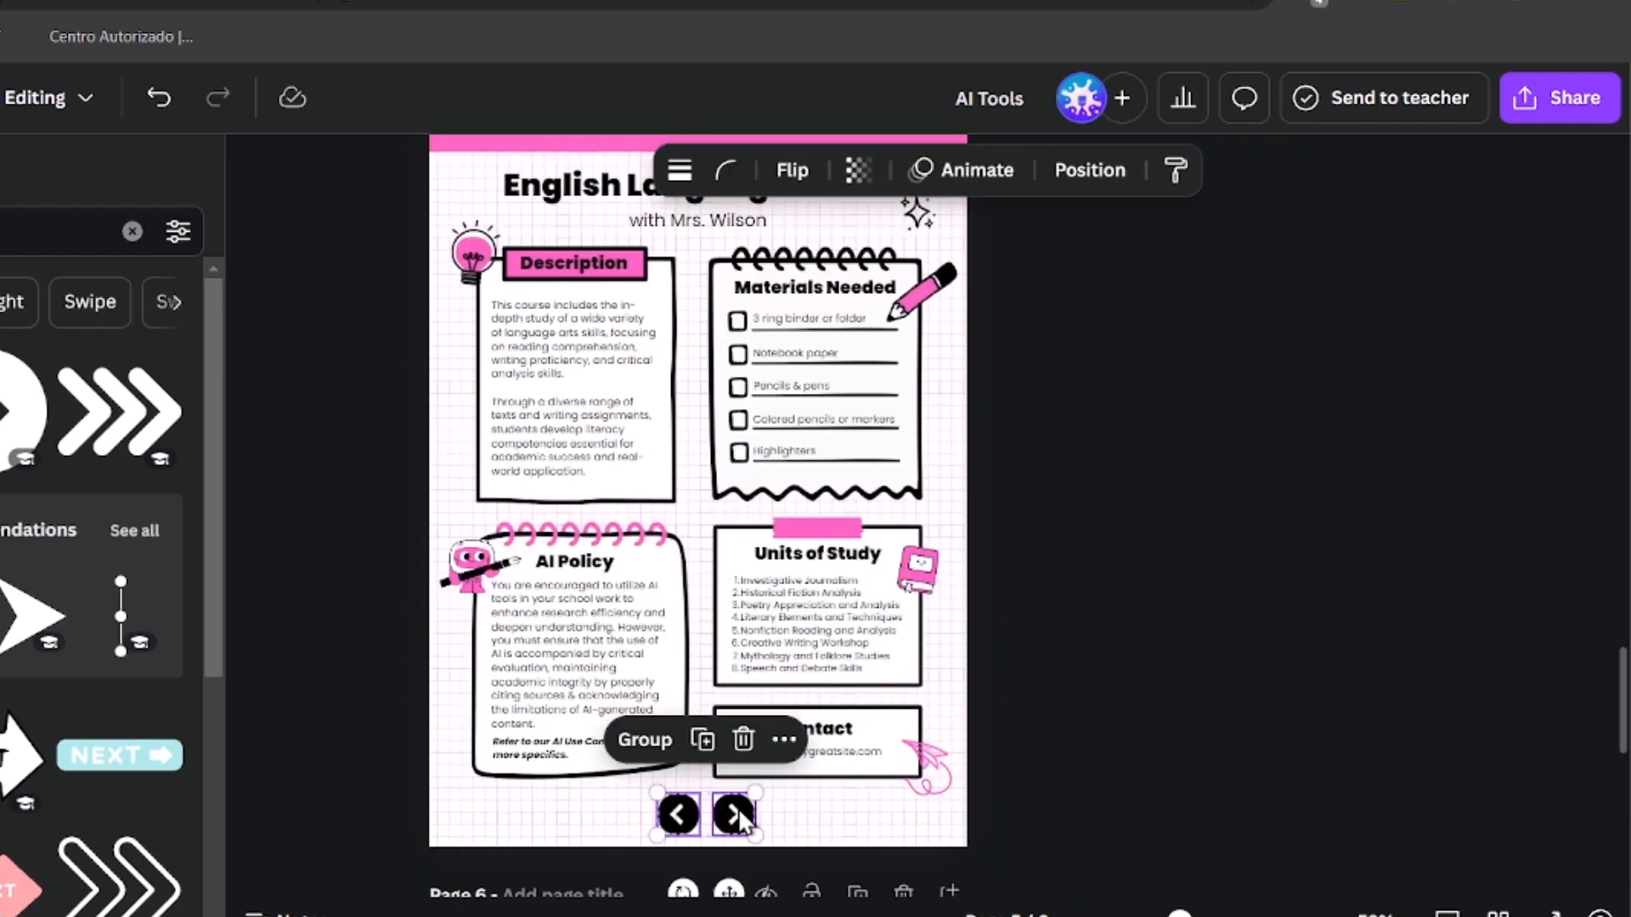
pyautogui.scroll(-6, 781, 803)
pyautogui.hotkey('ctrl', 'v')
pyautogui.click(1082, 707)
# Step: Link page 1's next arrow to page 2 of the document
pyautogui.scroll(10, 1083, 707)
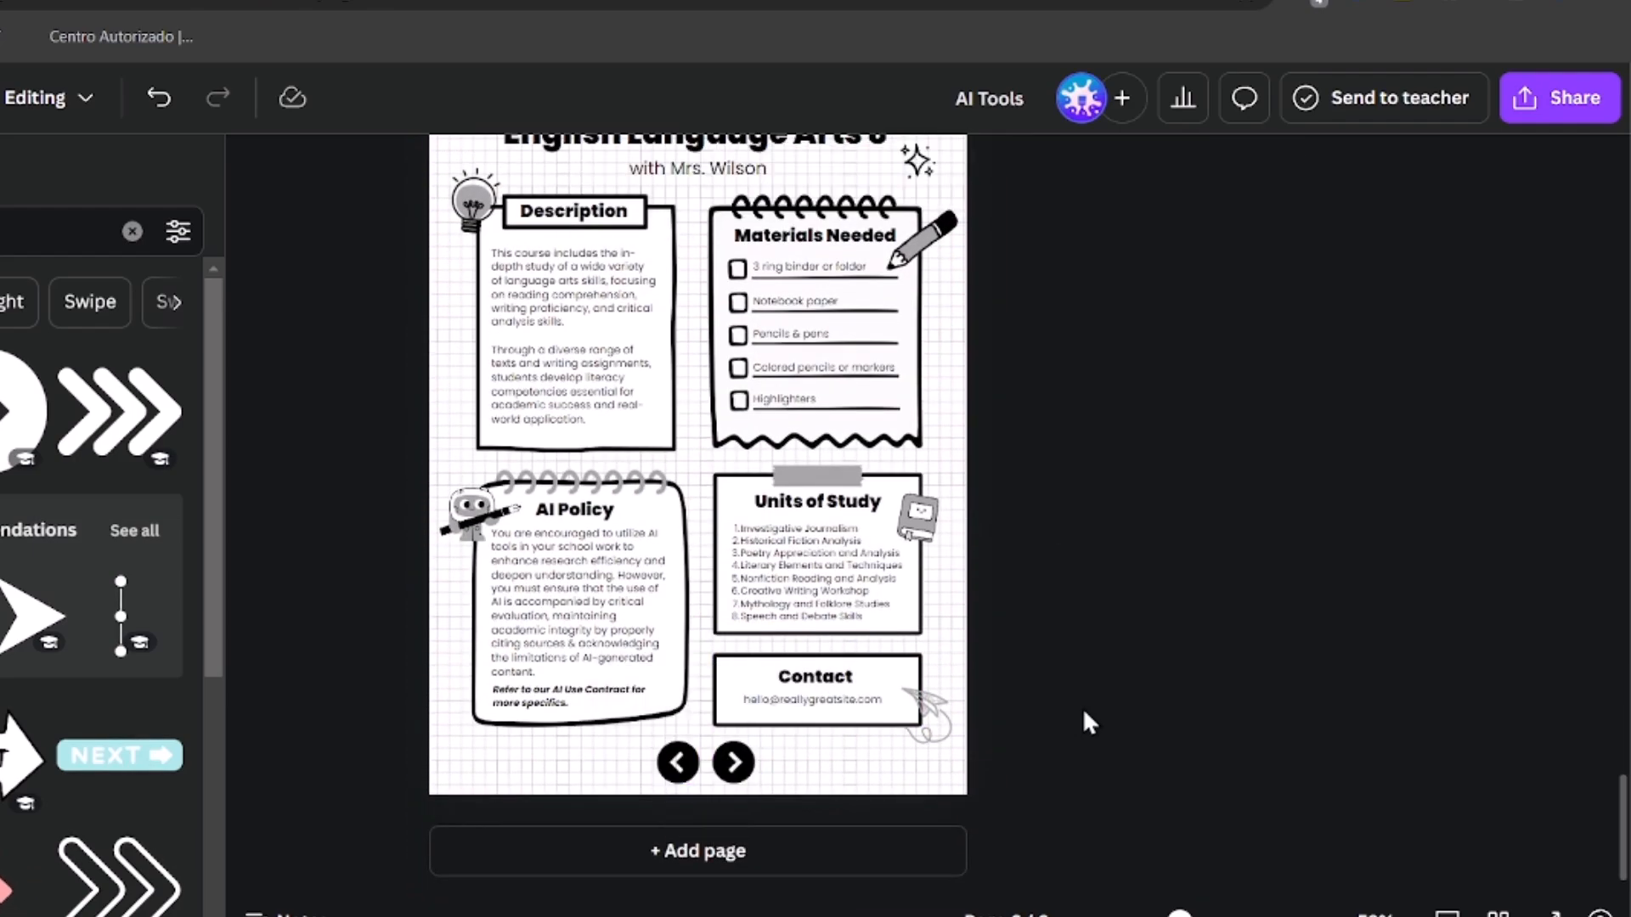
pyautogui.scroll(10, 1090, 726)
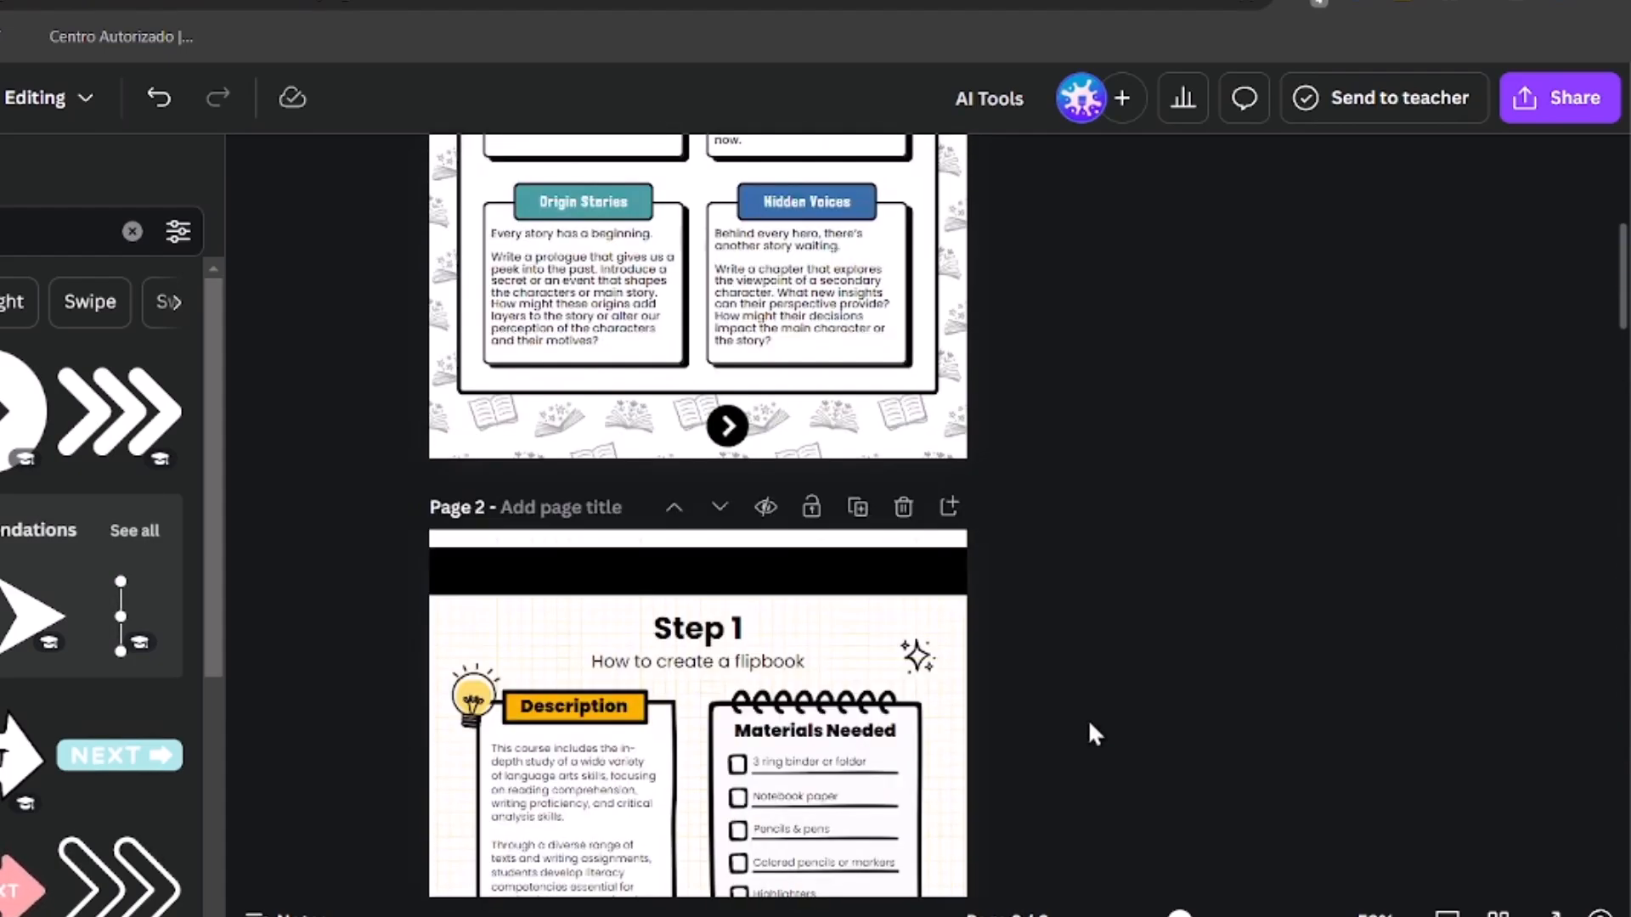
pyautogui.scroll(-5, 1040, 756)
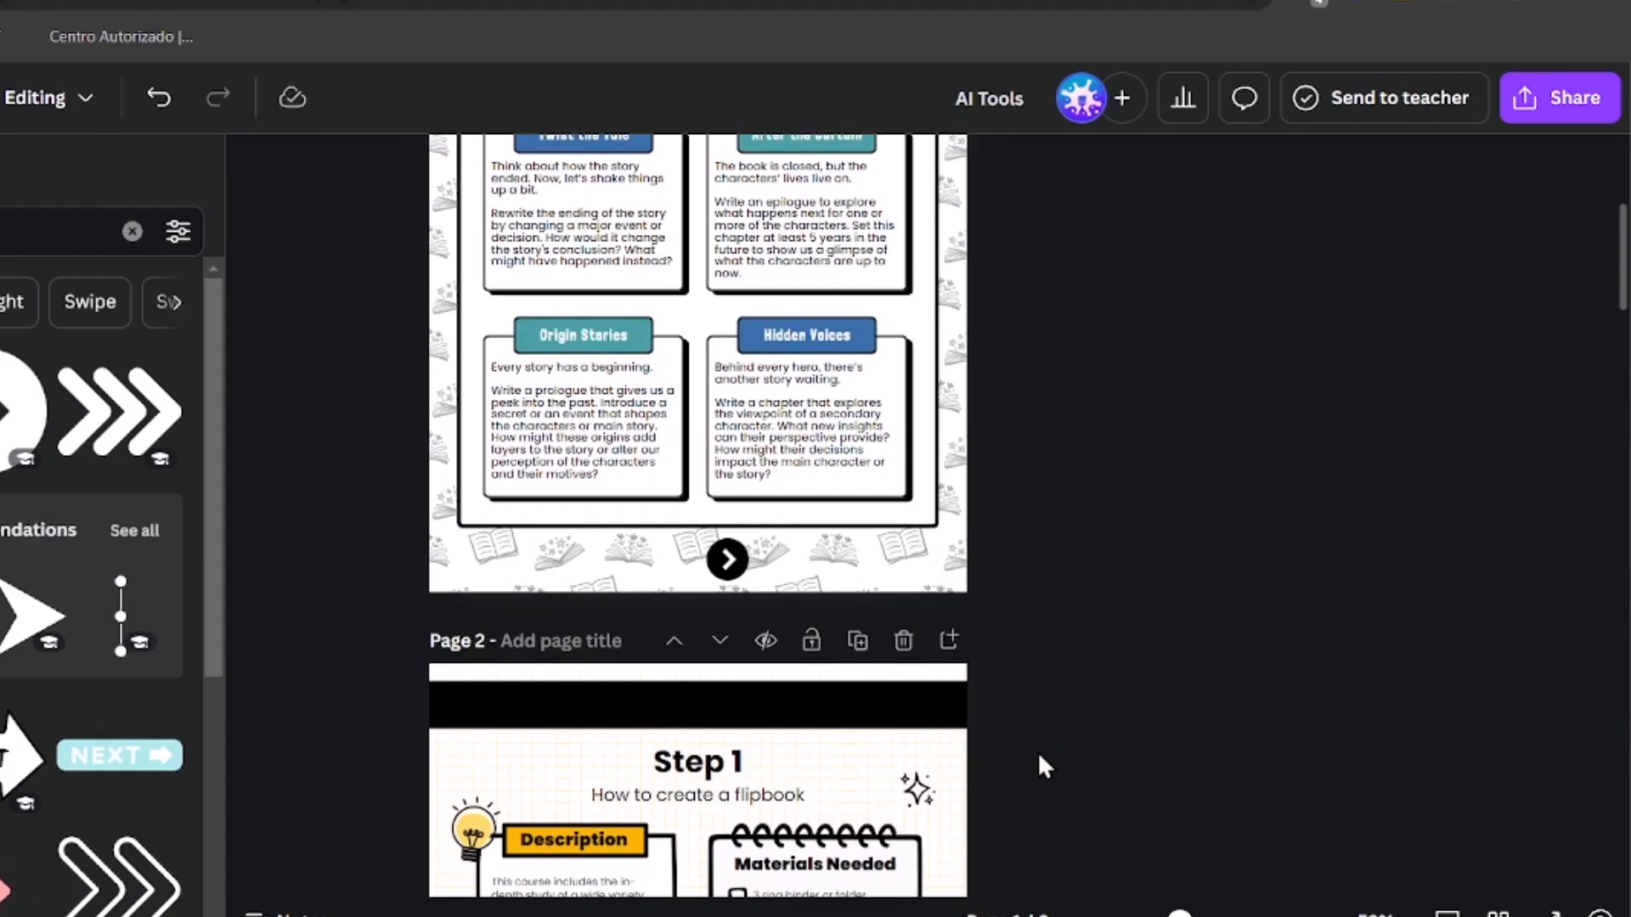
pyautogui.scroll(3, 1037, 751)
pyautogui.click(735, 479)
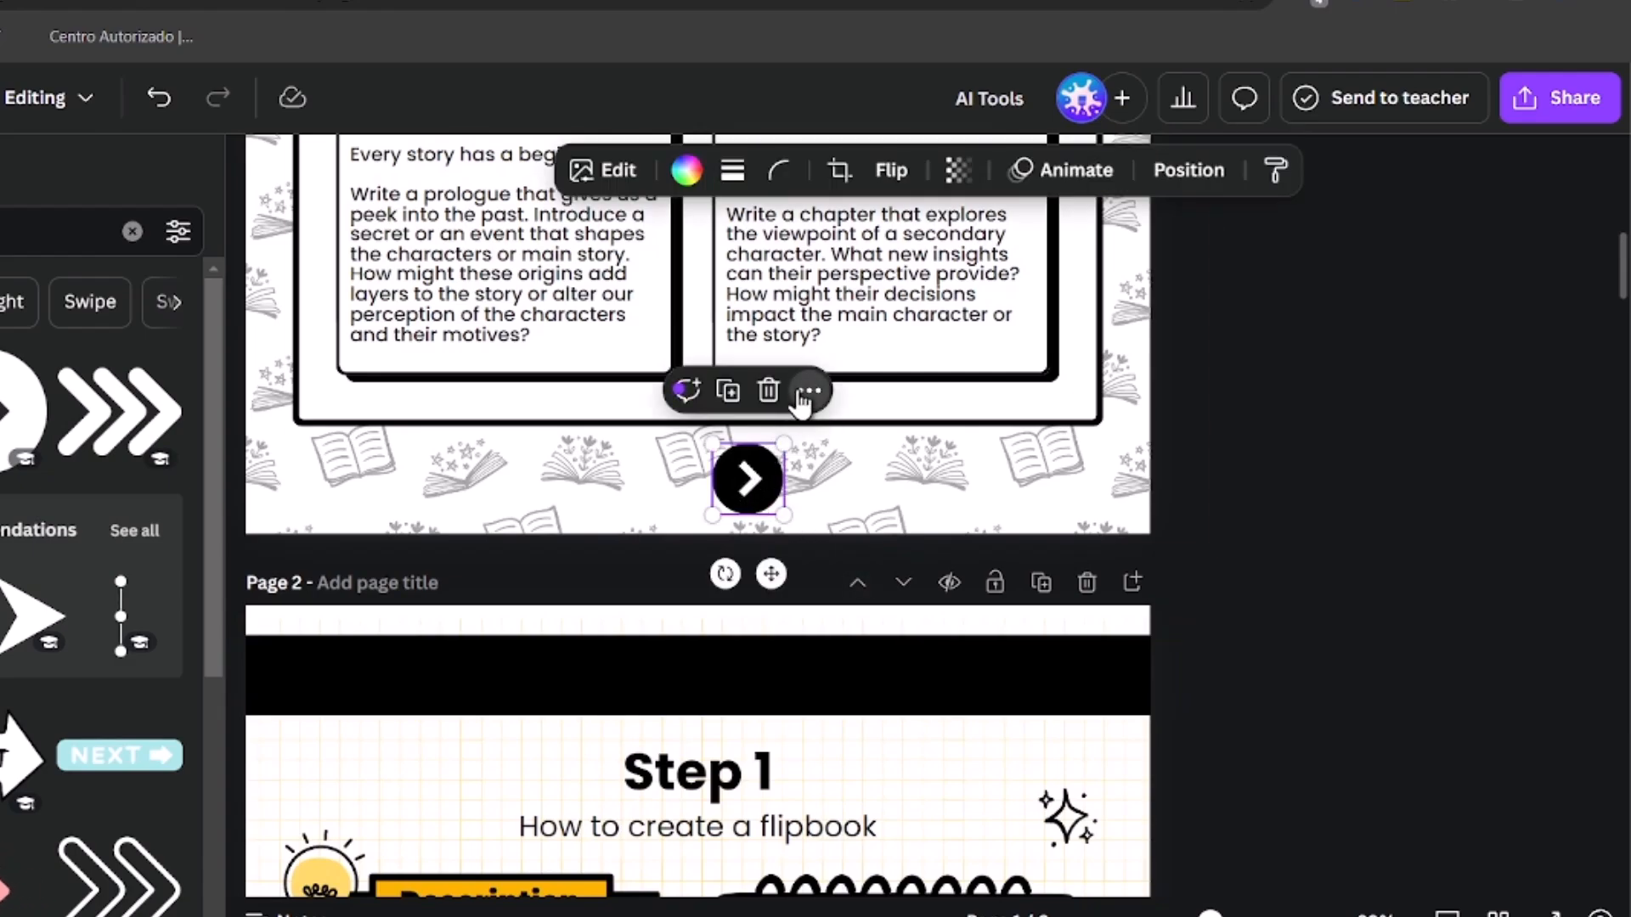
pyautogui.click(807, 392)
pyautogui.scroll(-3, 903, 586)
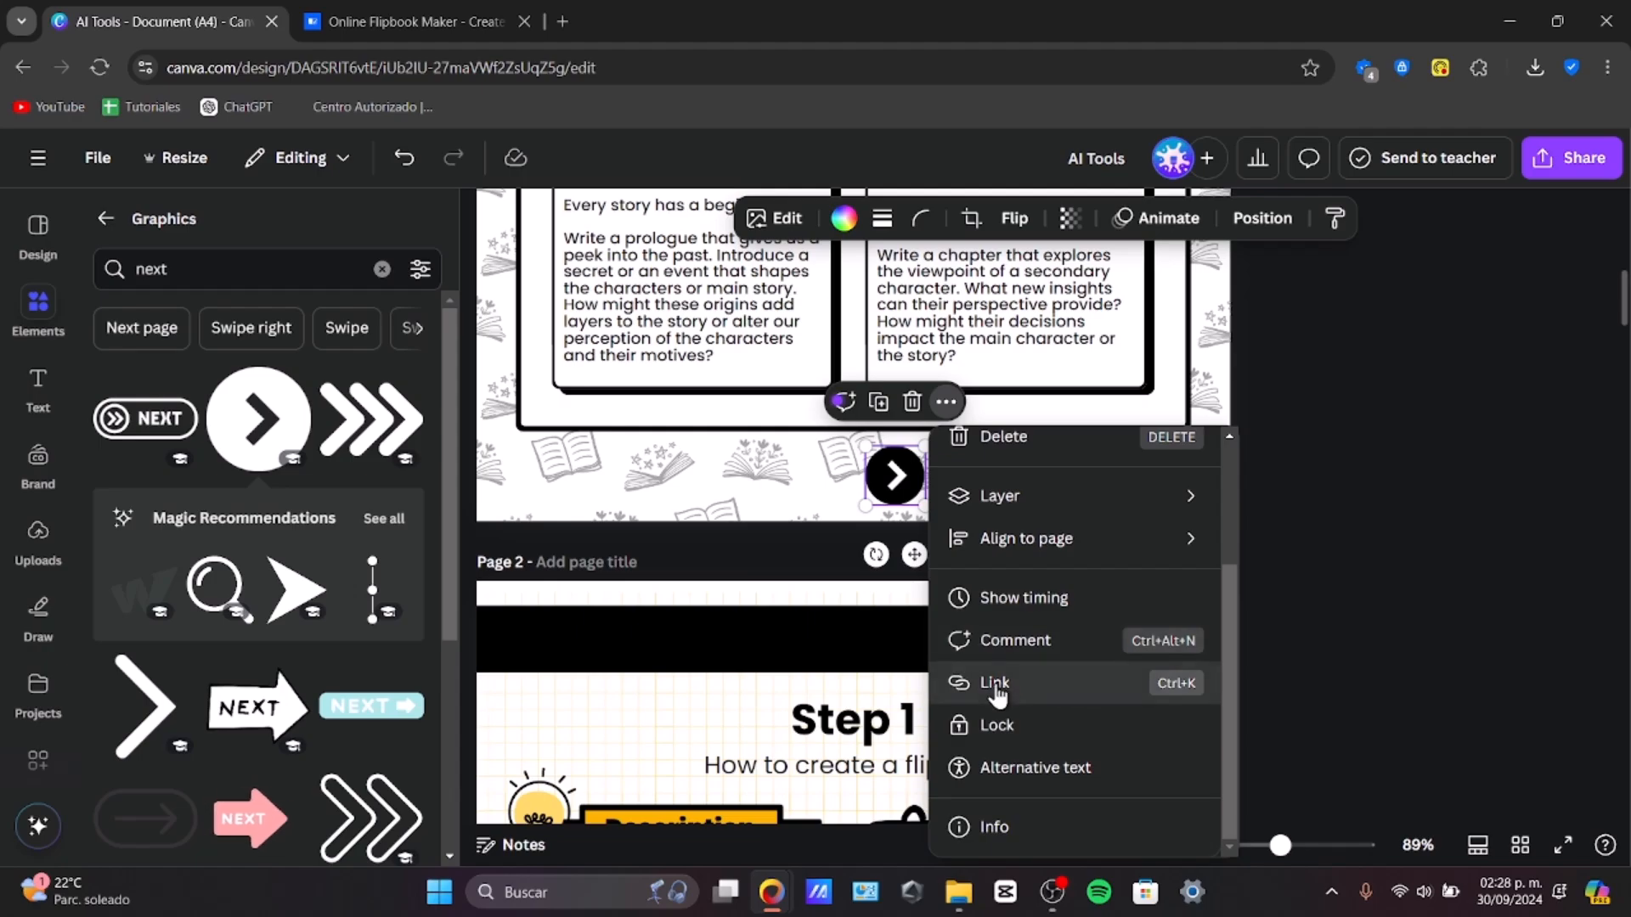
pyautogui.click(995, 685)
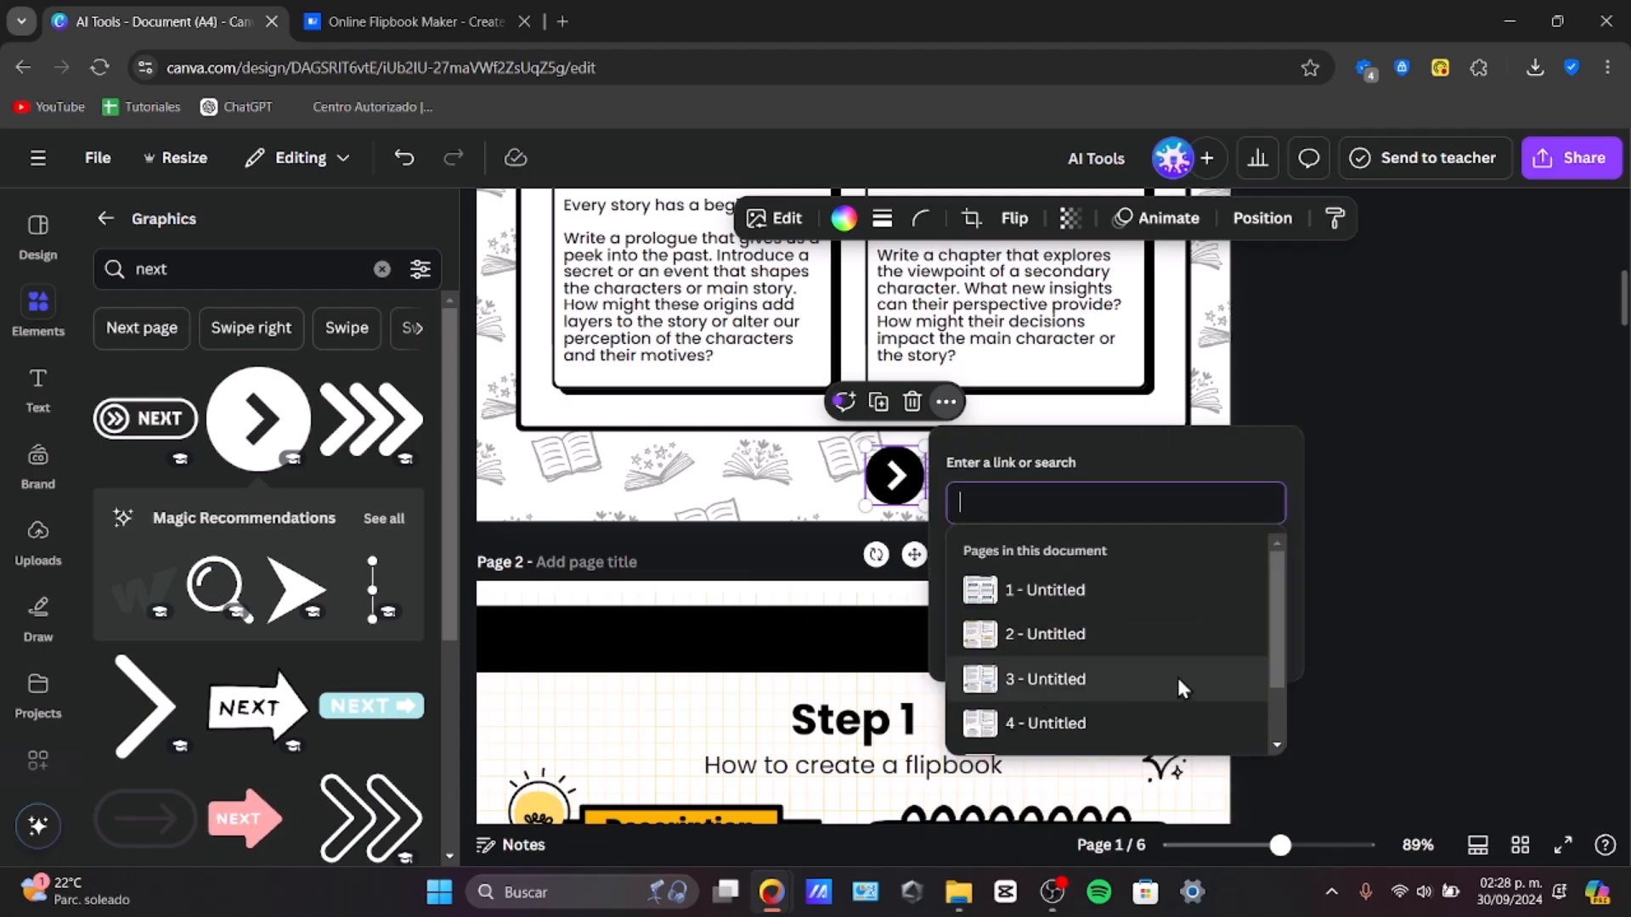
pyautogui.click(1100, 480)
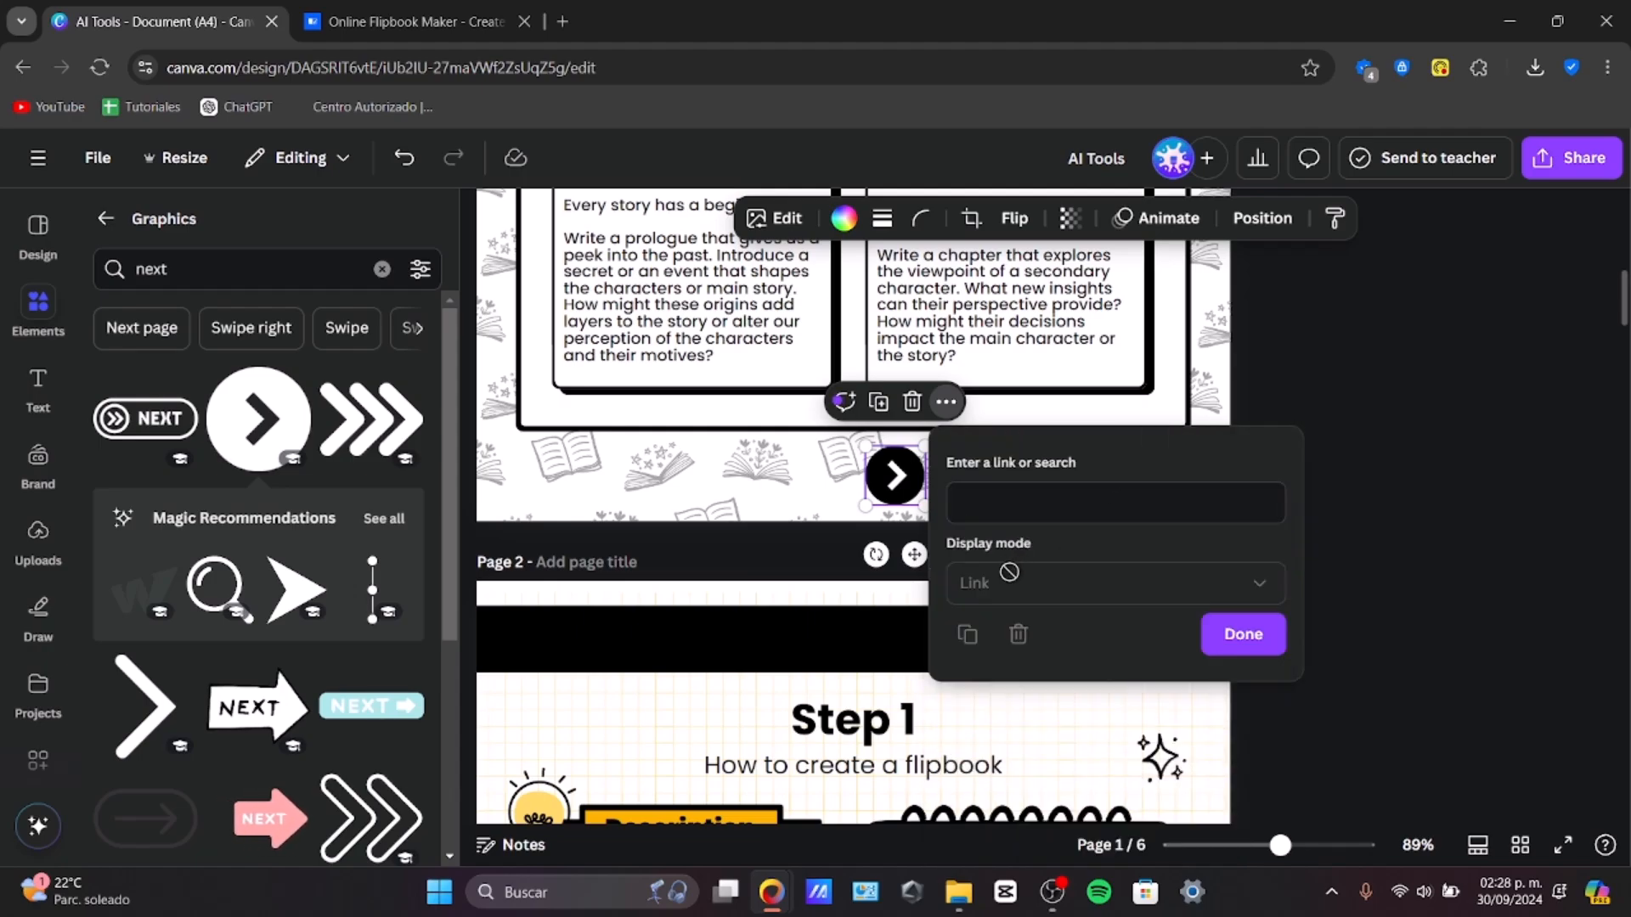
pyautogui.click(1025, 491)
pyautogui.scroll(-5, 1024, 635)
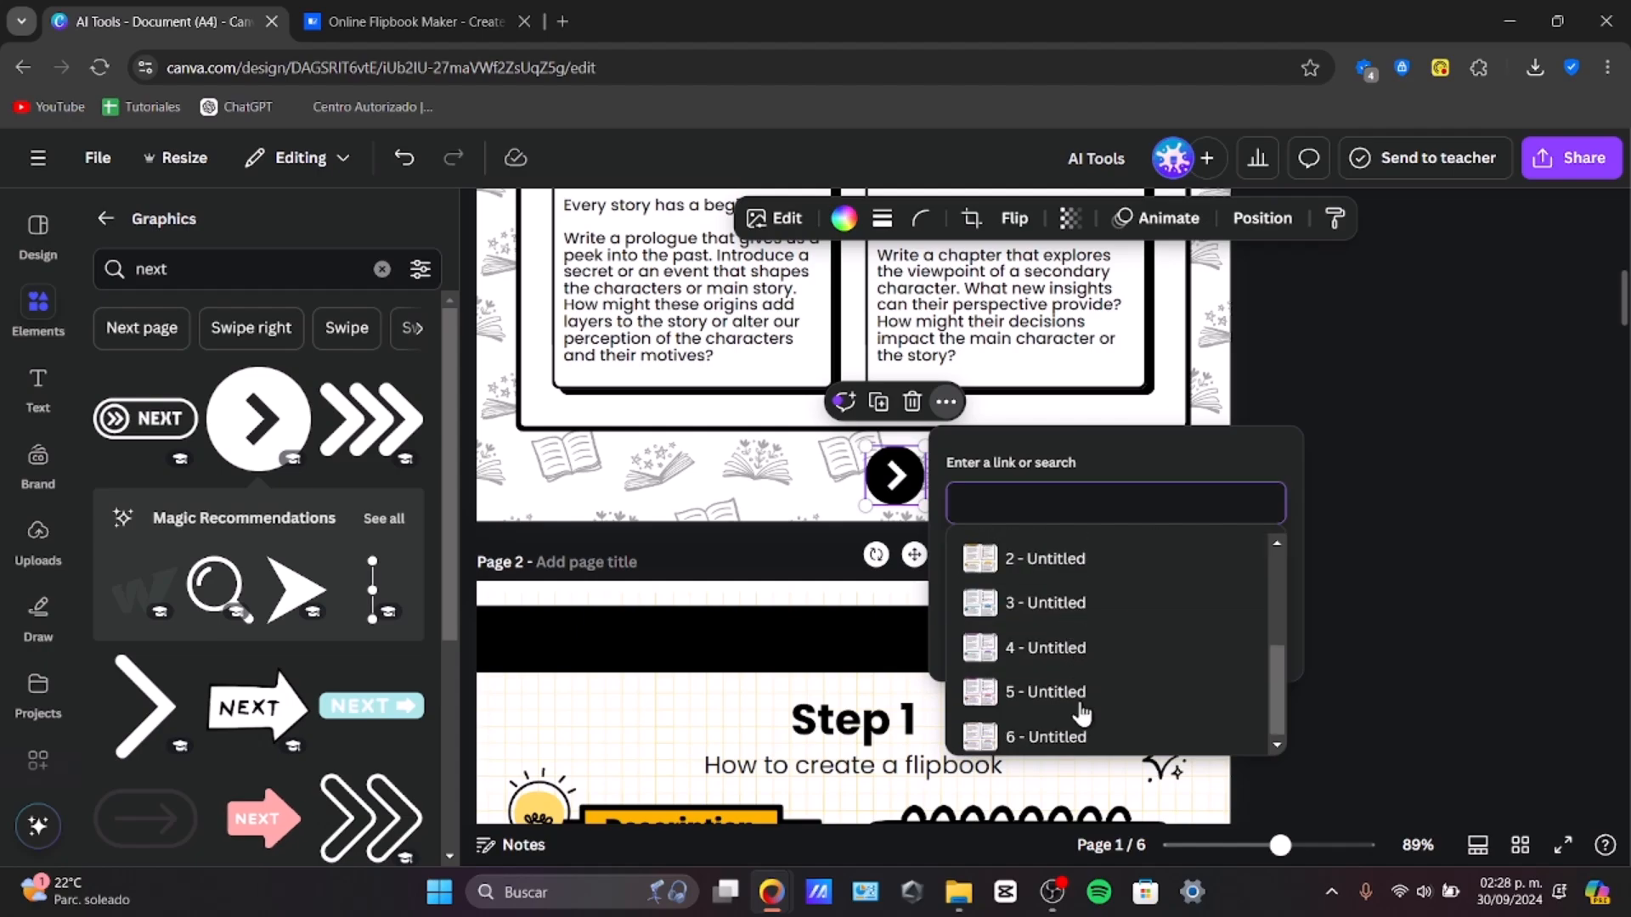
pyautogui.click(1047, 563)
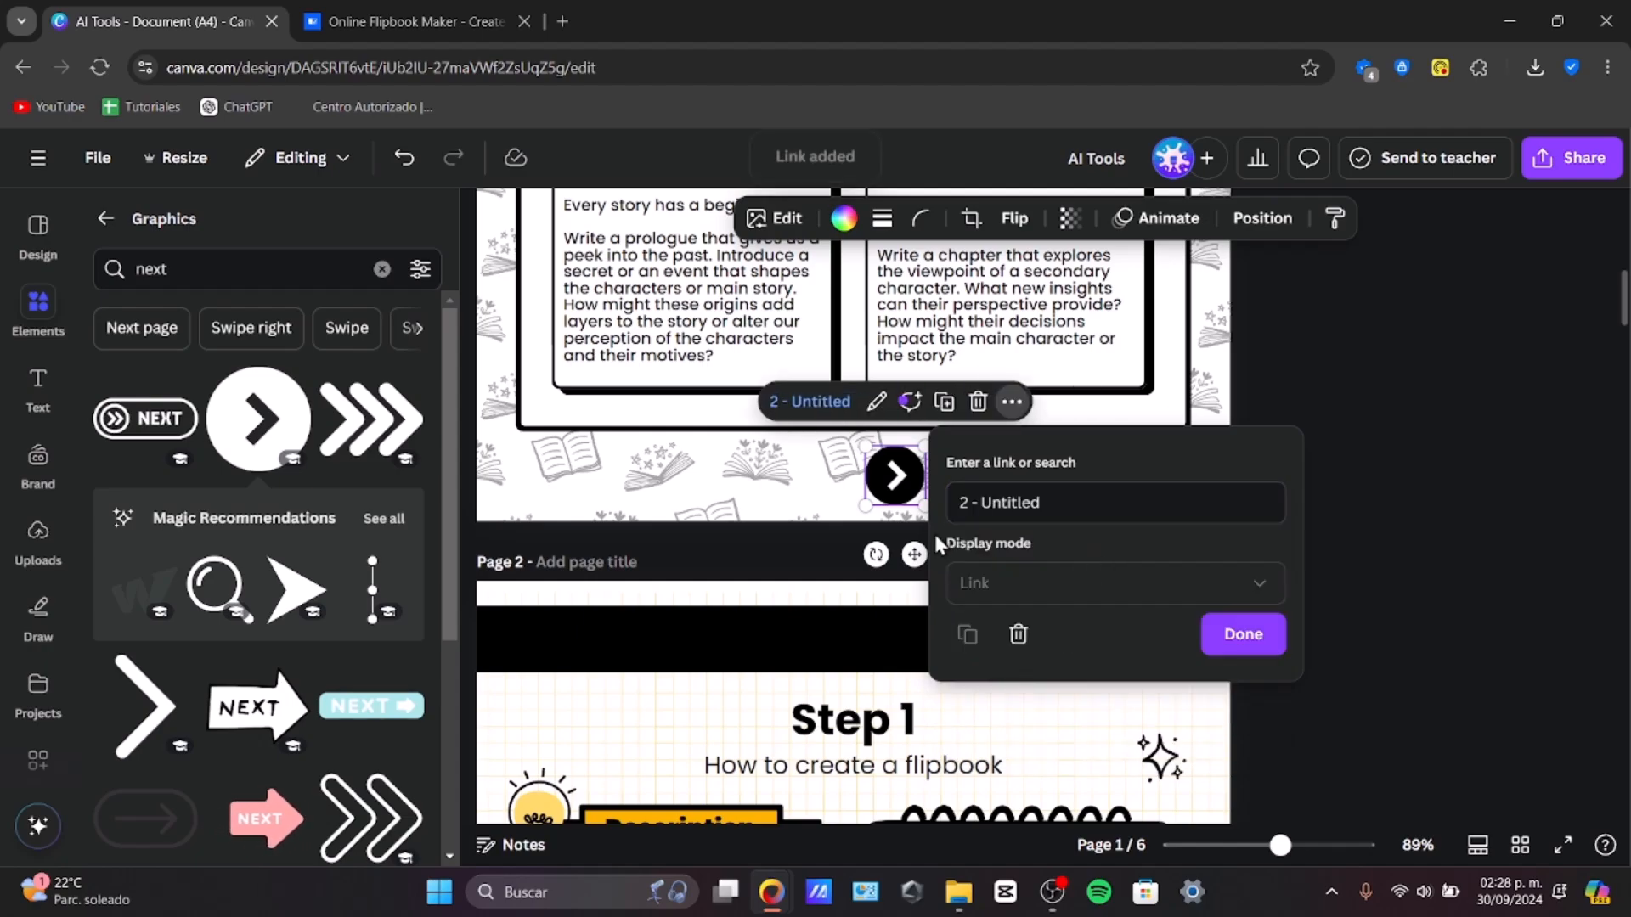
pyautogui.click(1259, 639)
# Step: Link page 2's back arrow to page 1 of the document
pyautogui.scroll(-10, 1154, 605)
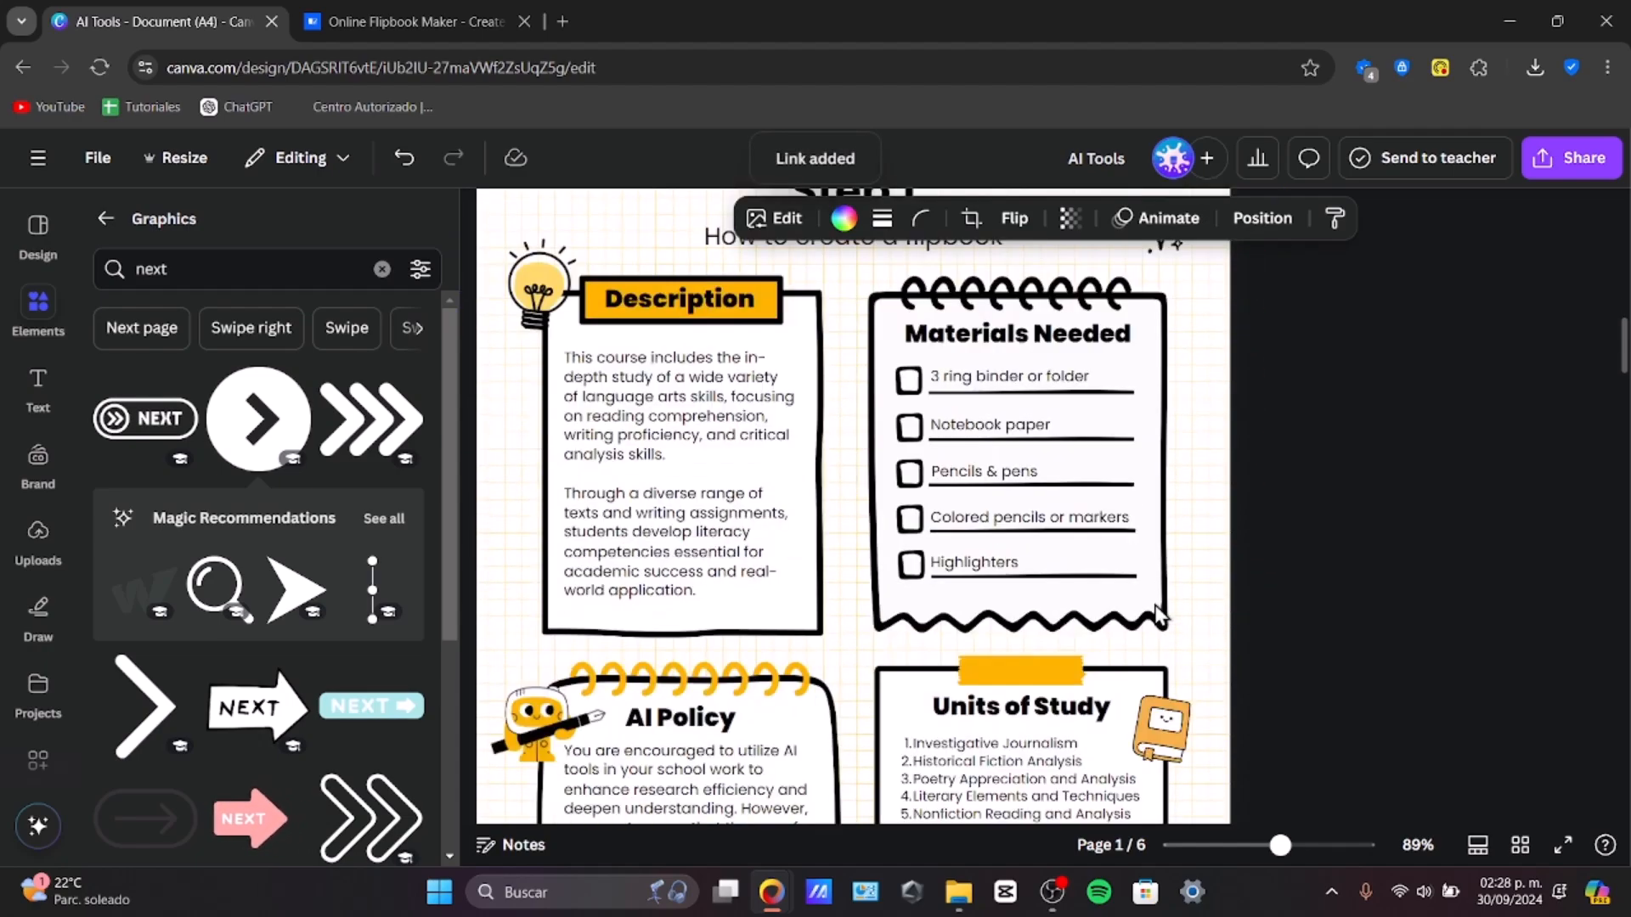
pyautogui.click(824, 539)
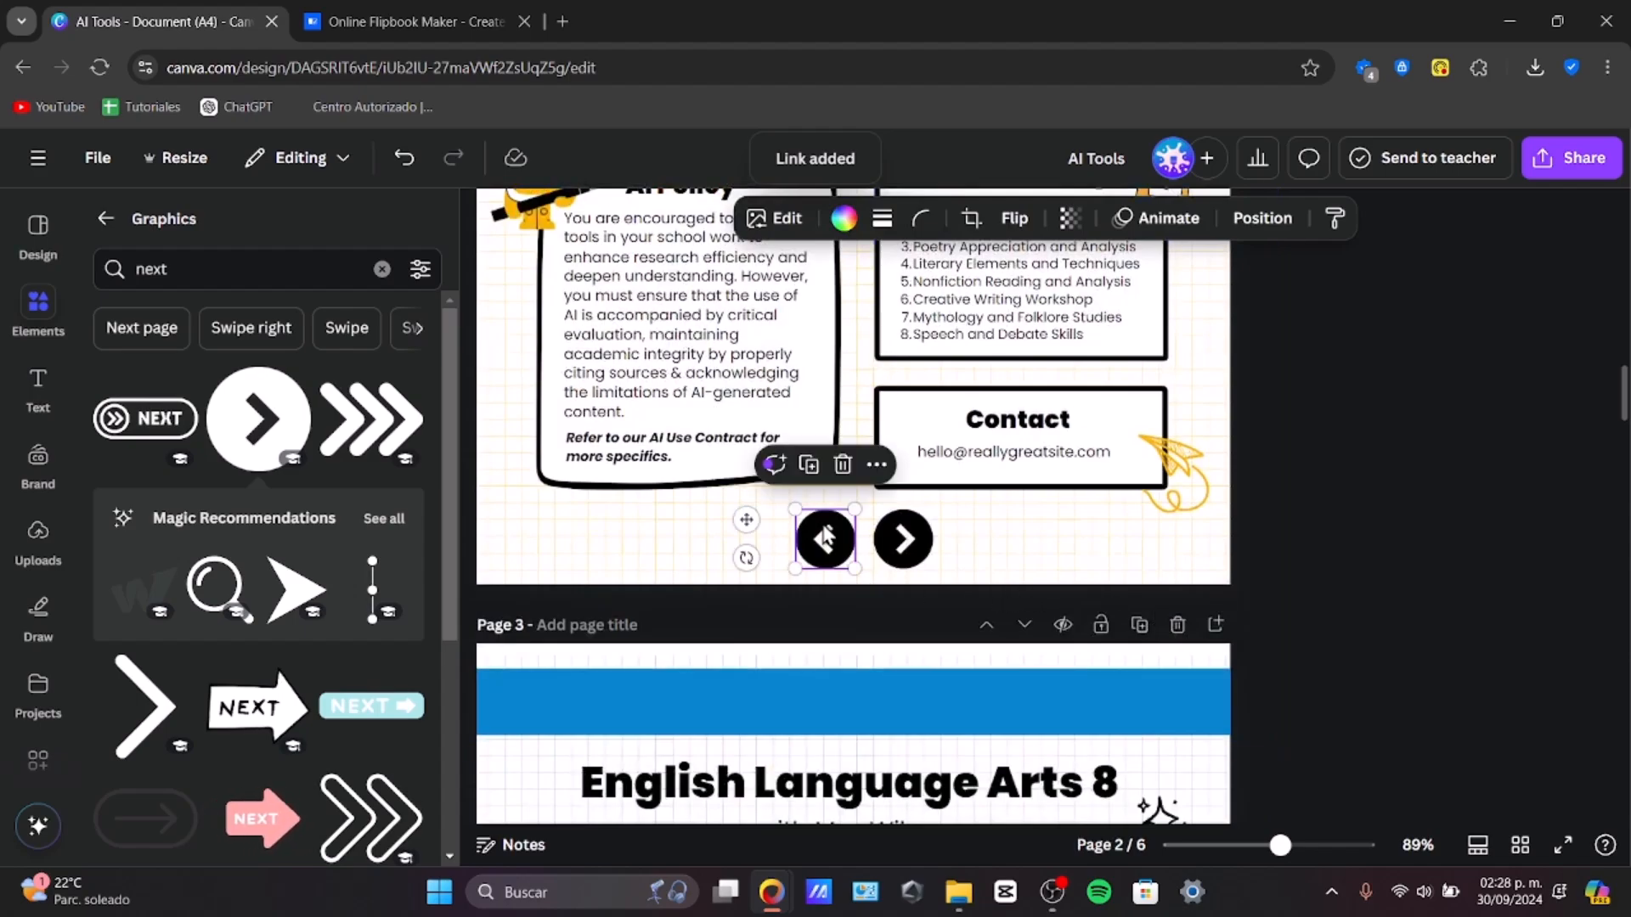
pyautogui.click(876, 464)
pyautogui.scroll(-3, 1007, 747)
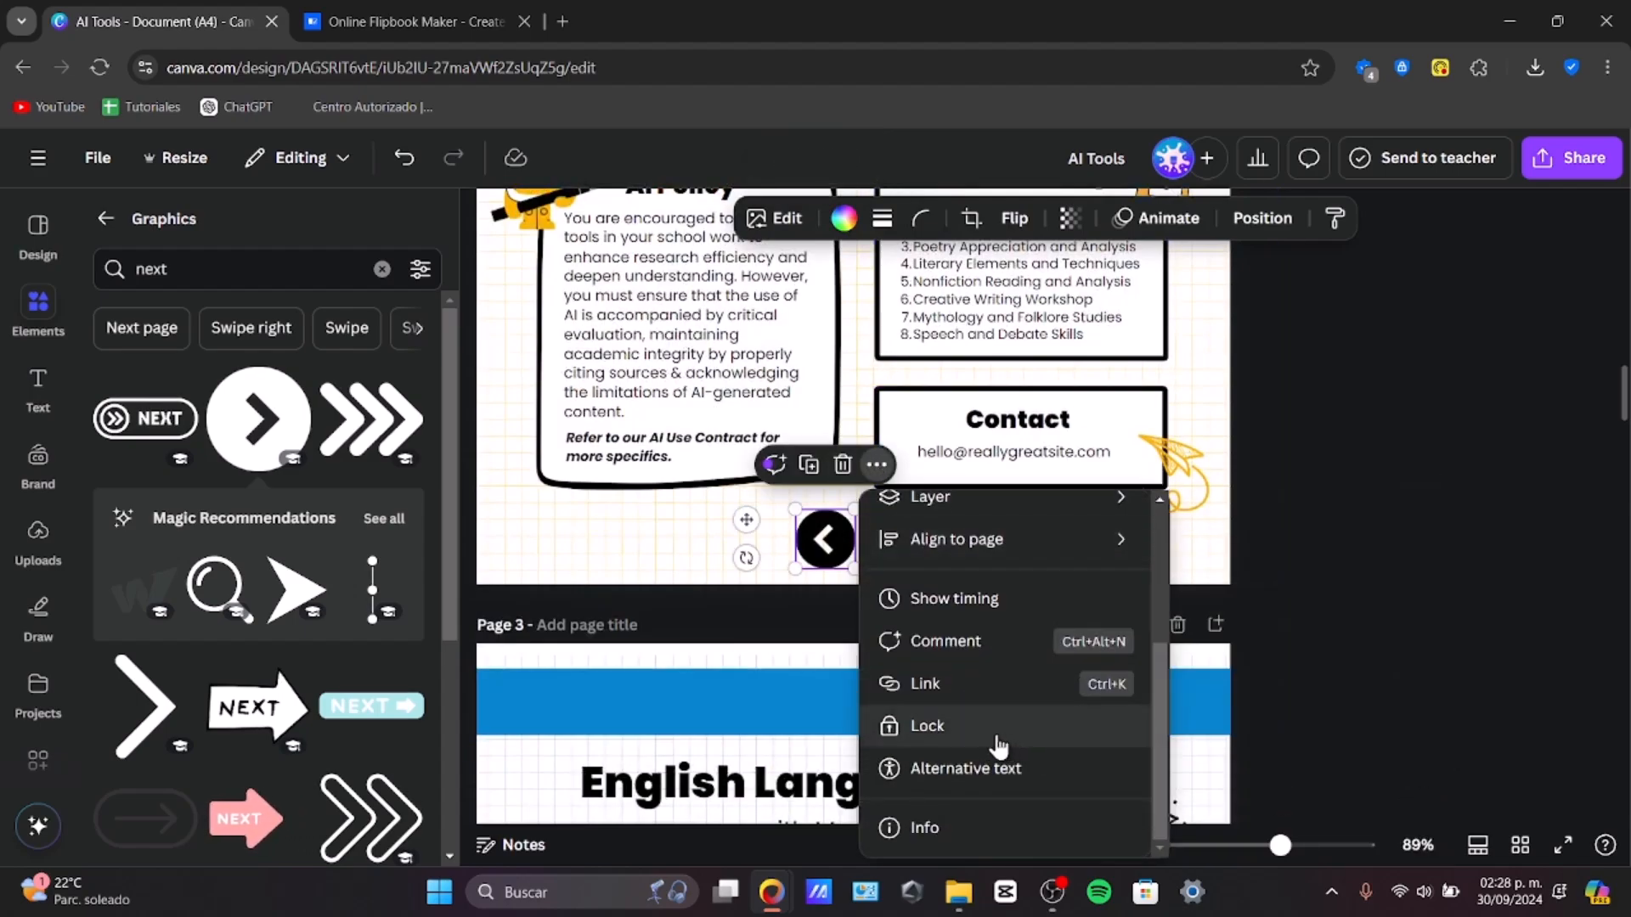
pyautogui.click(1011, 684)
pyautogui.hotkey('ctrl', 'v')
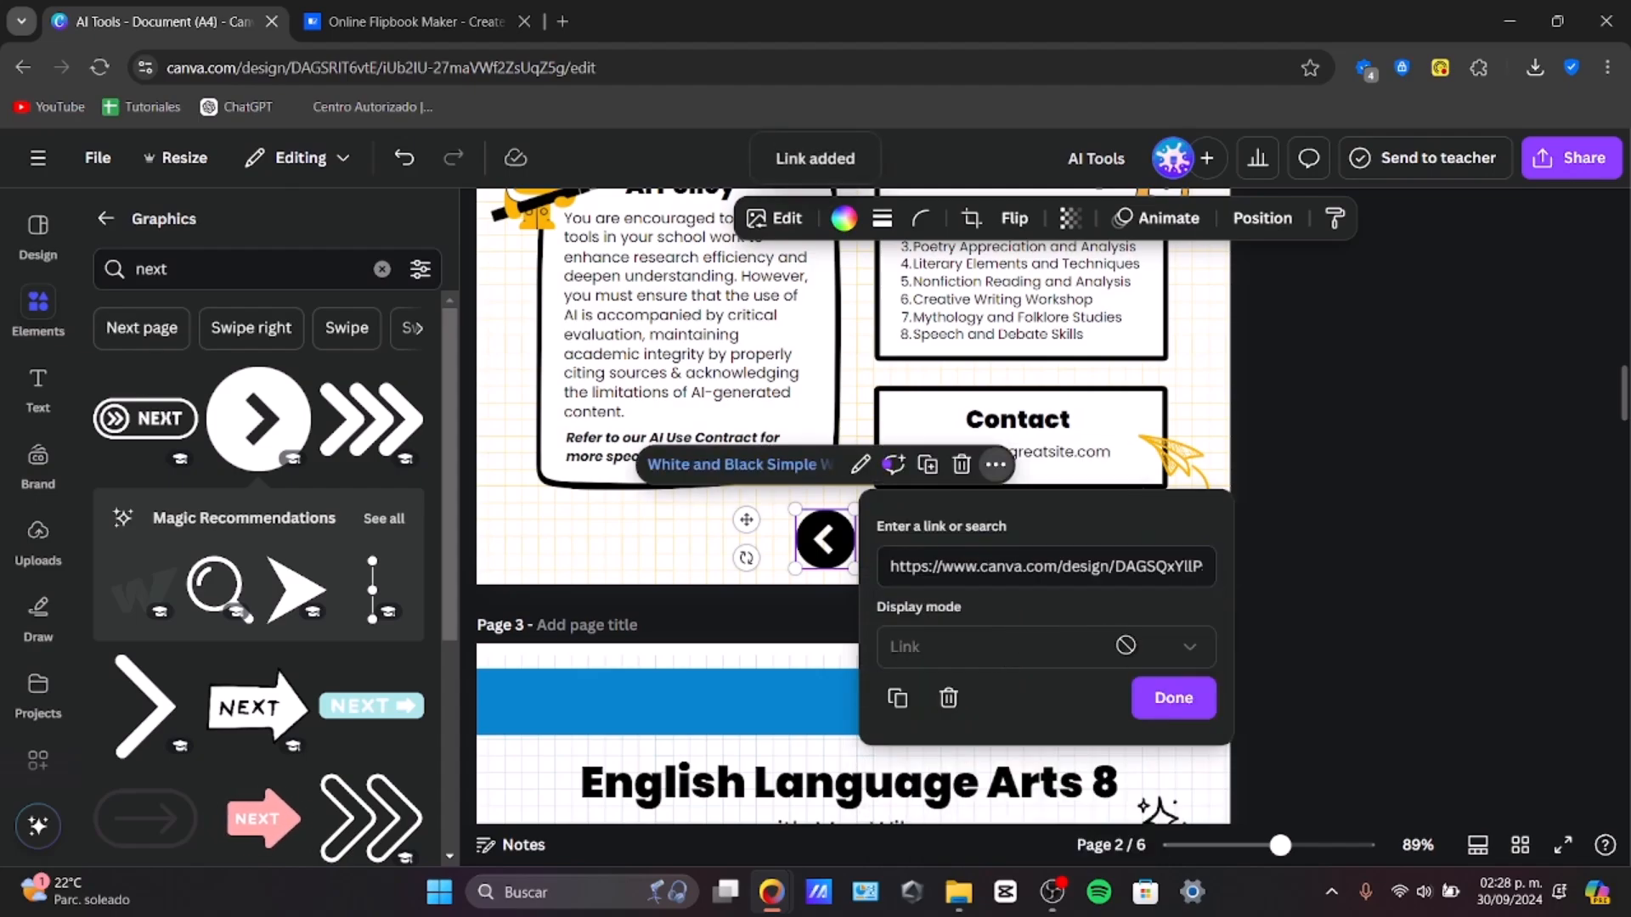
pyautogui.click(1040, 566)
pyautogui.press('BackSpace')
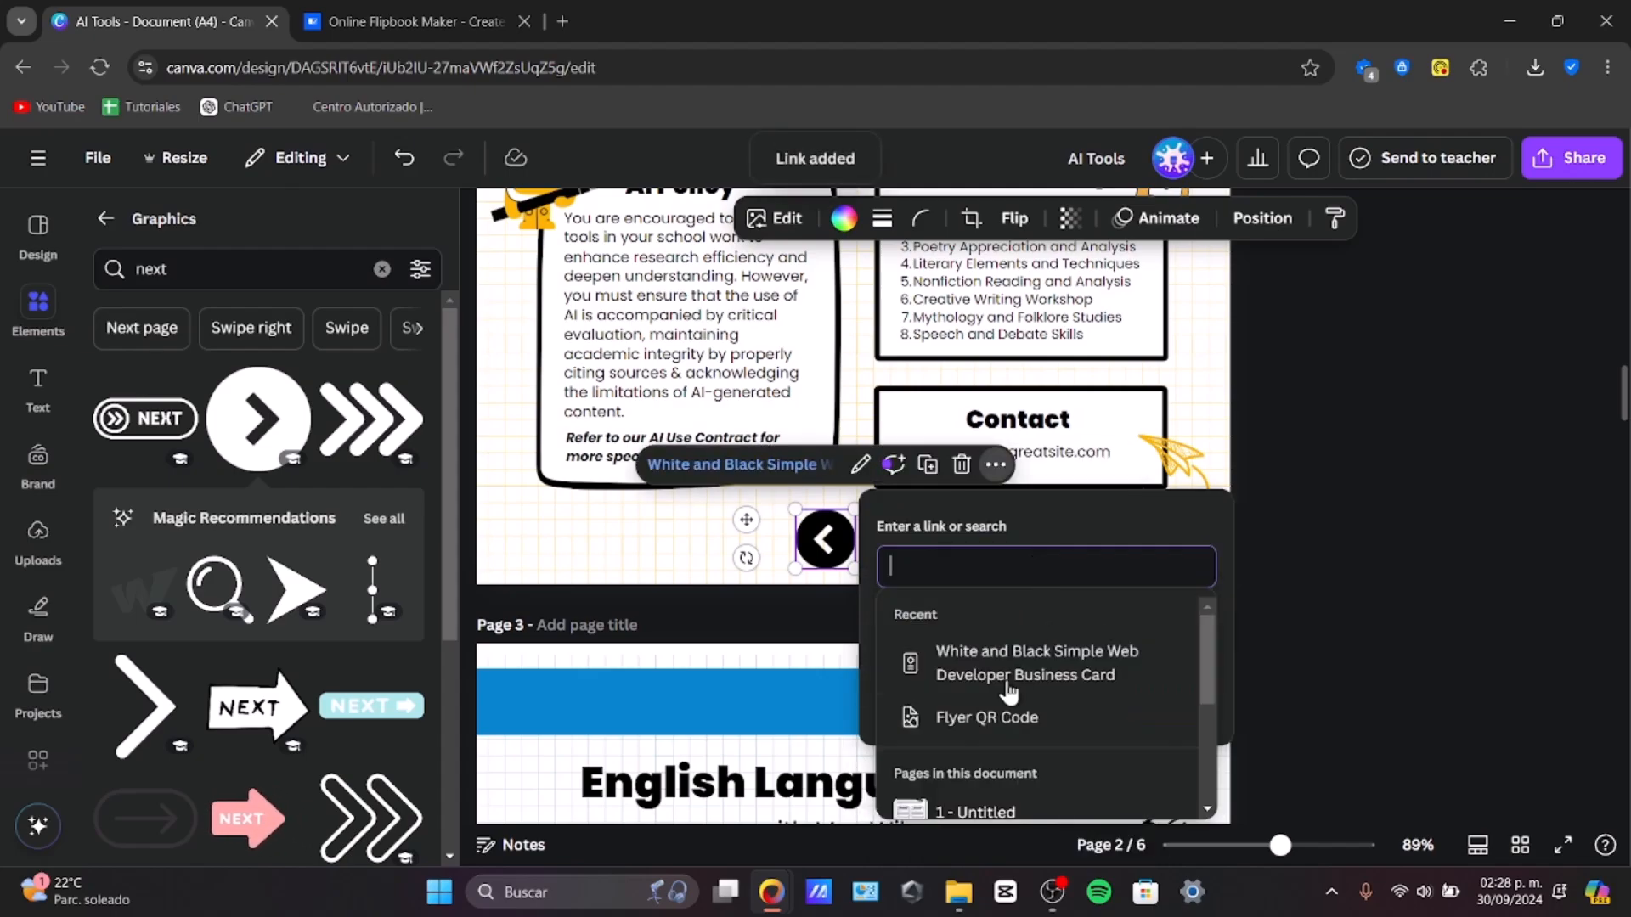
pyautogui.click(1054, 809)
pyautogui.click(1138, 716)
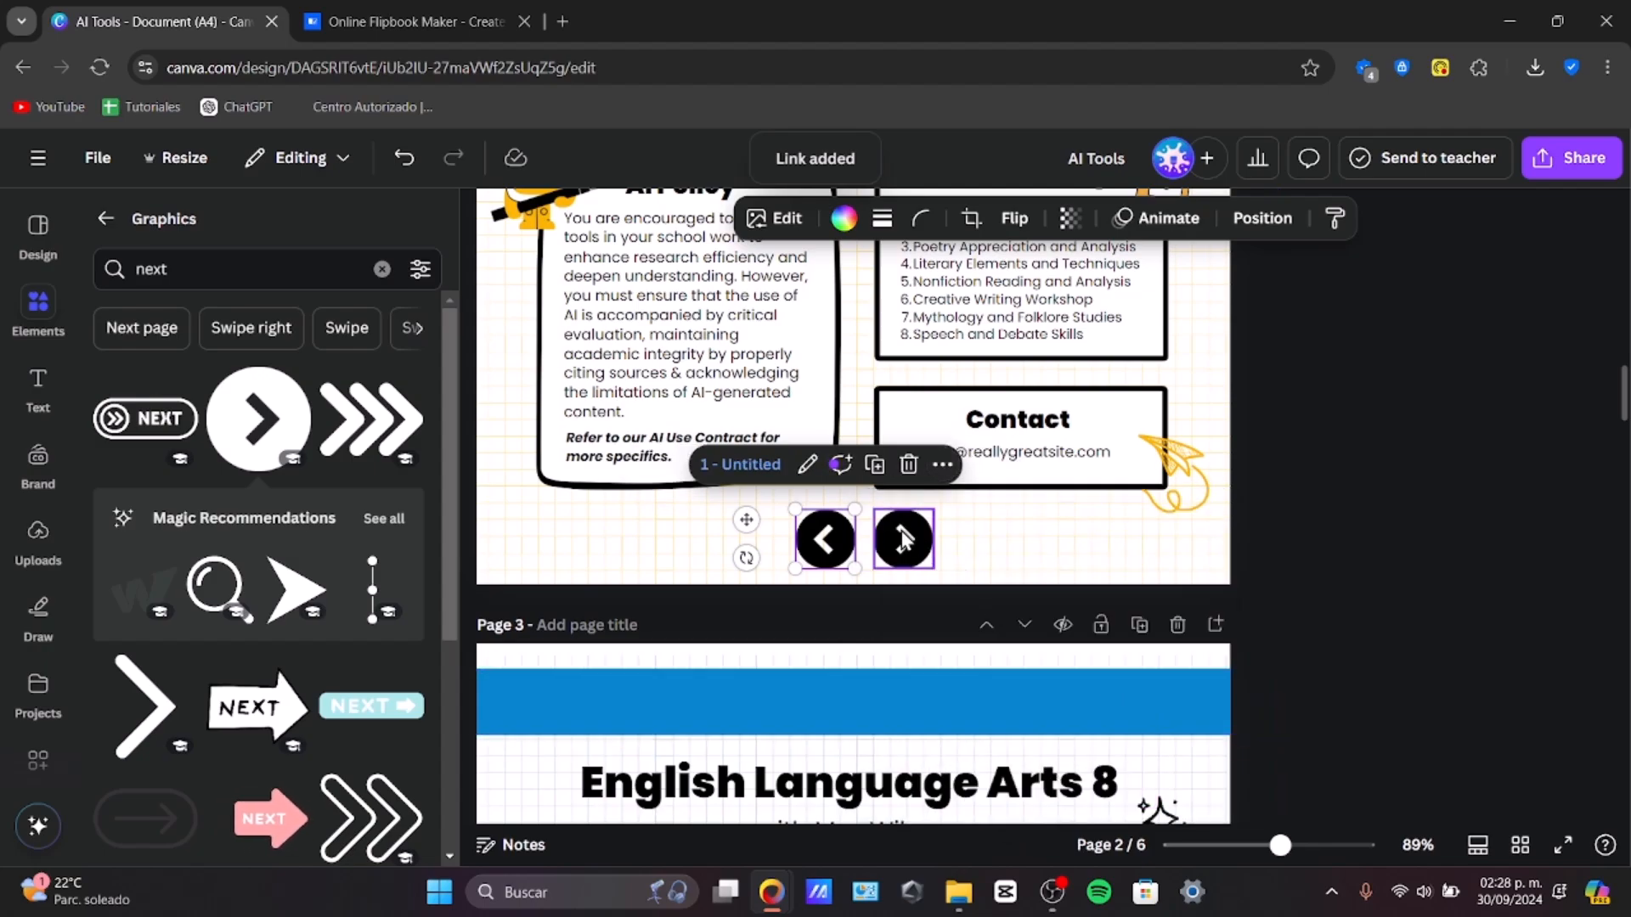
# Step: Link page 2's next arrow to page 3 of the document
pyautogui.click(903, 539)
pyautogui.rightClick(907, 543)
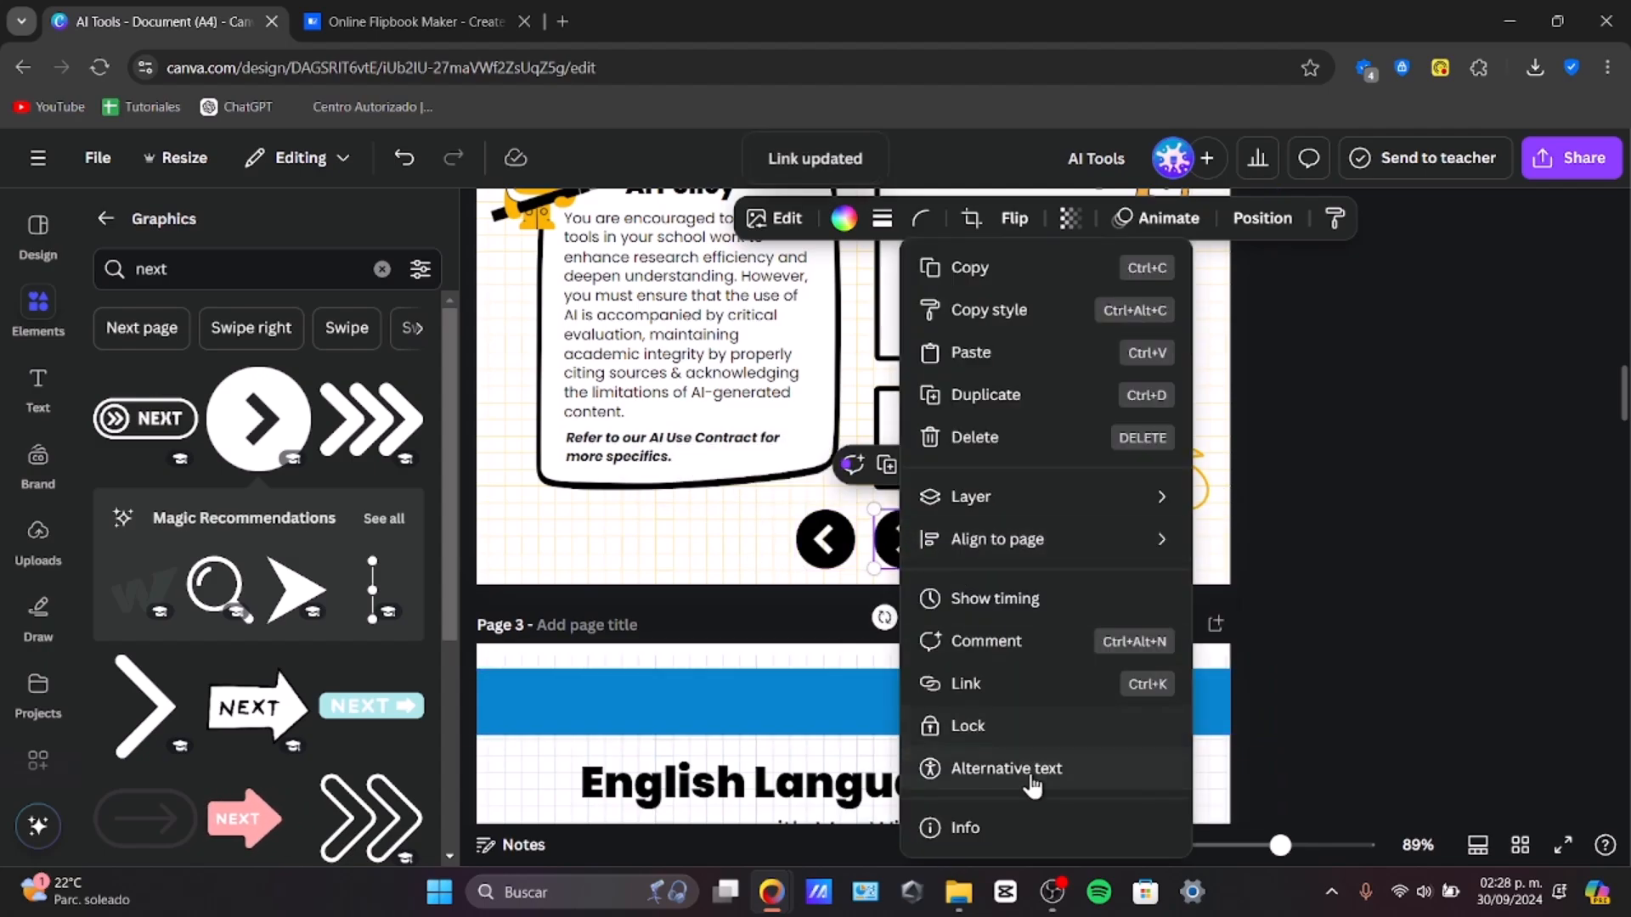
pyautogui.click(985, 685)
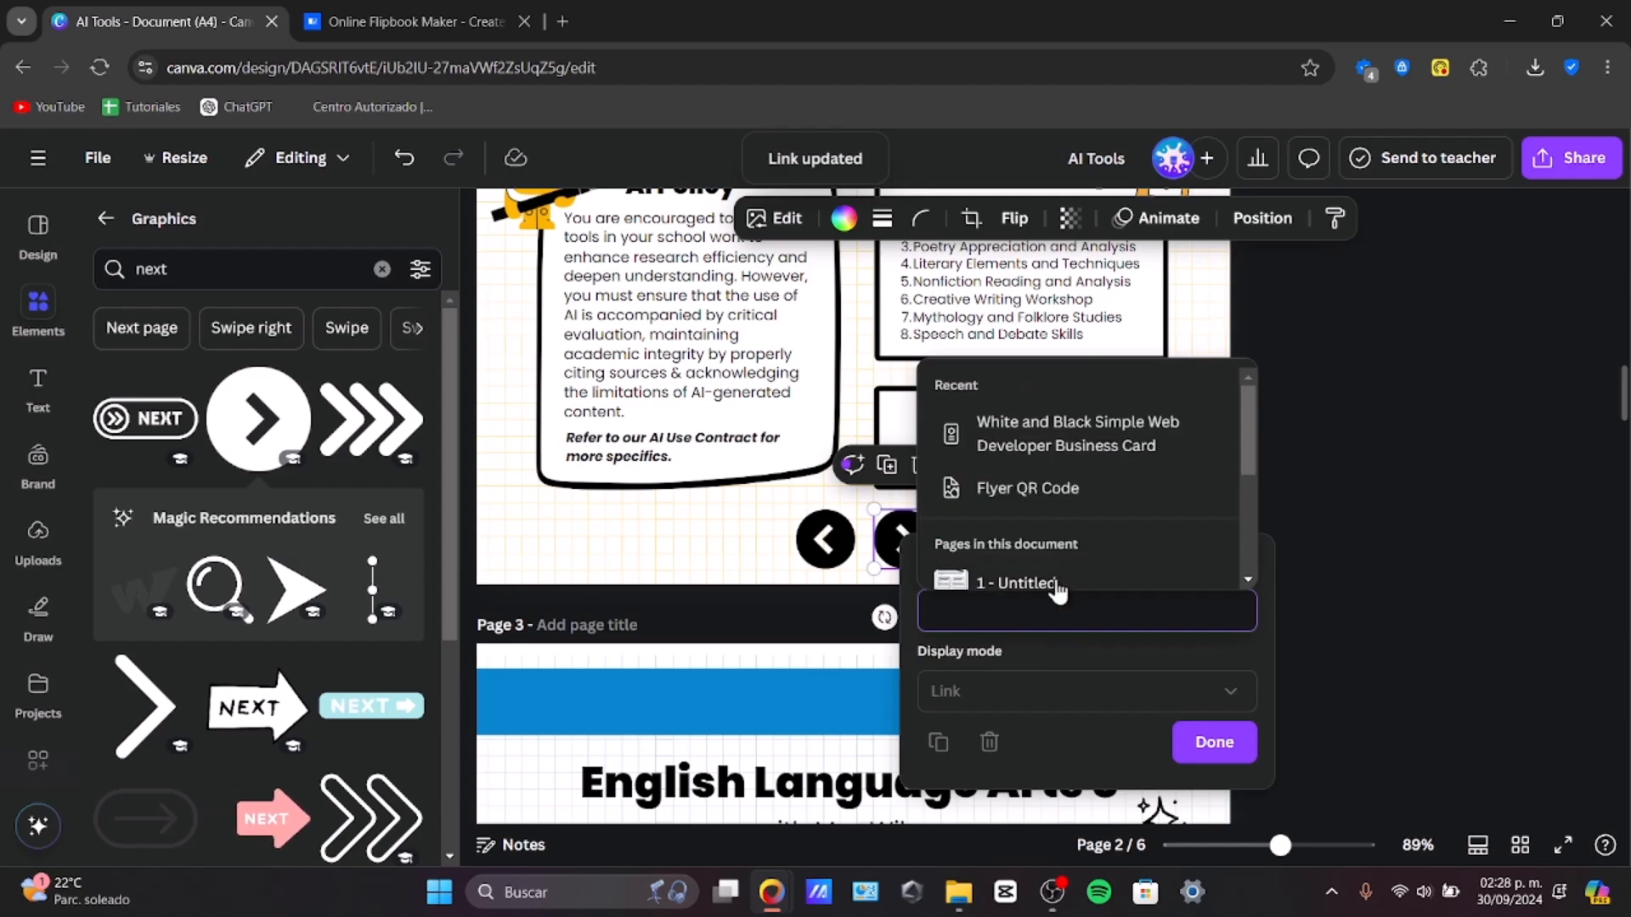
pyautogui.scroll(-3, 1074, 557)
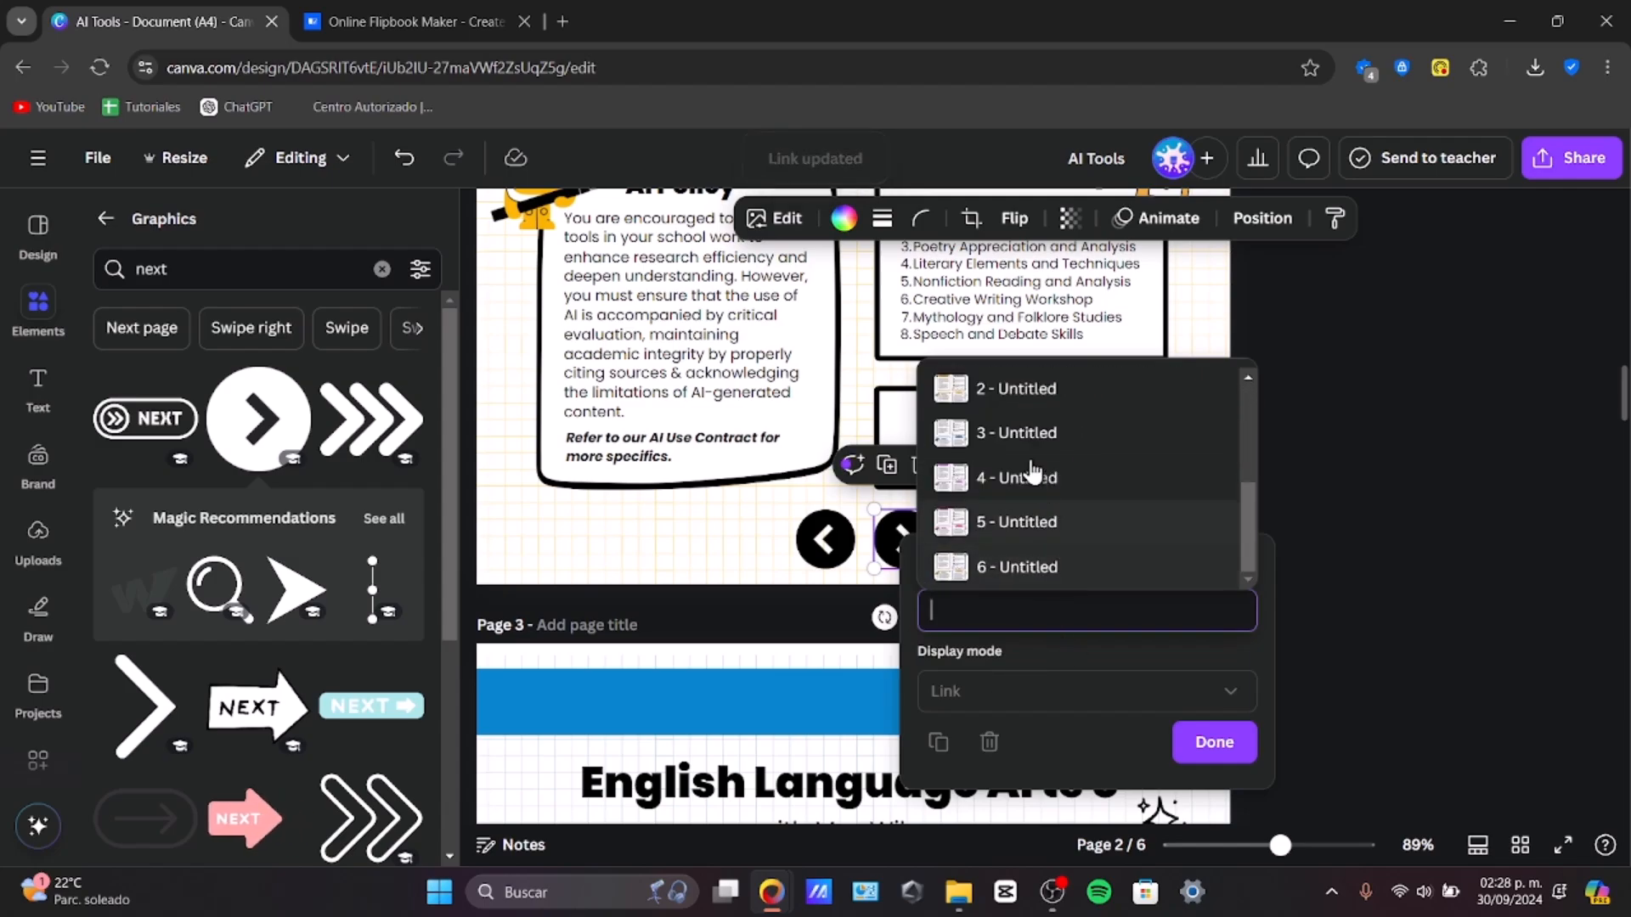
pyautogui.click(1025, 434)
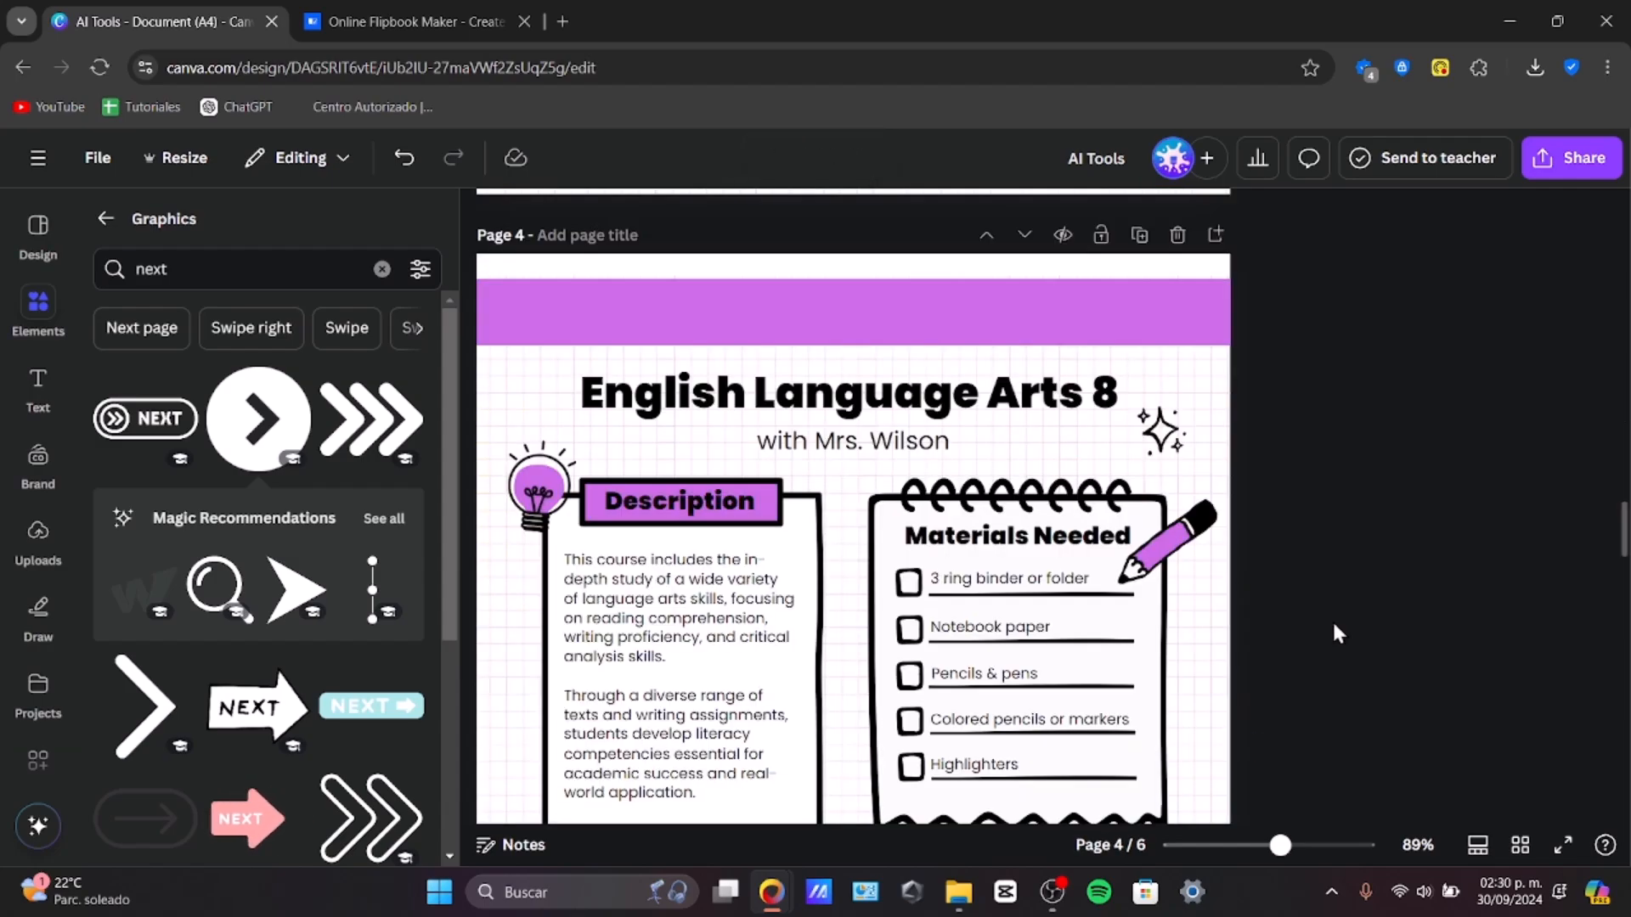
# Step: Browse the page animation options, including the Magic Animate styles
pyautogui.scroll(10, 1334, 625)
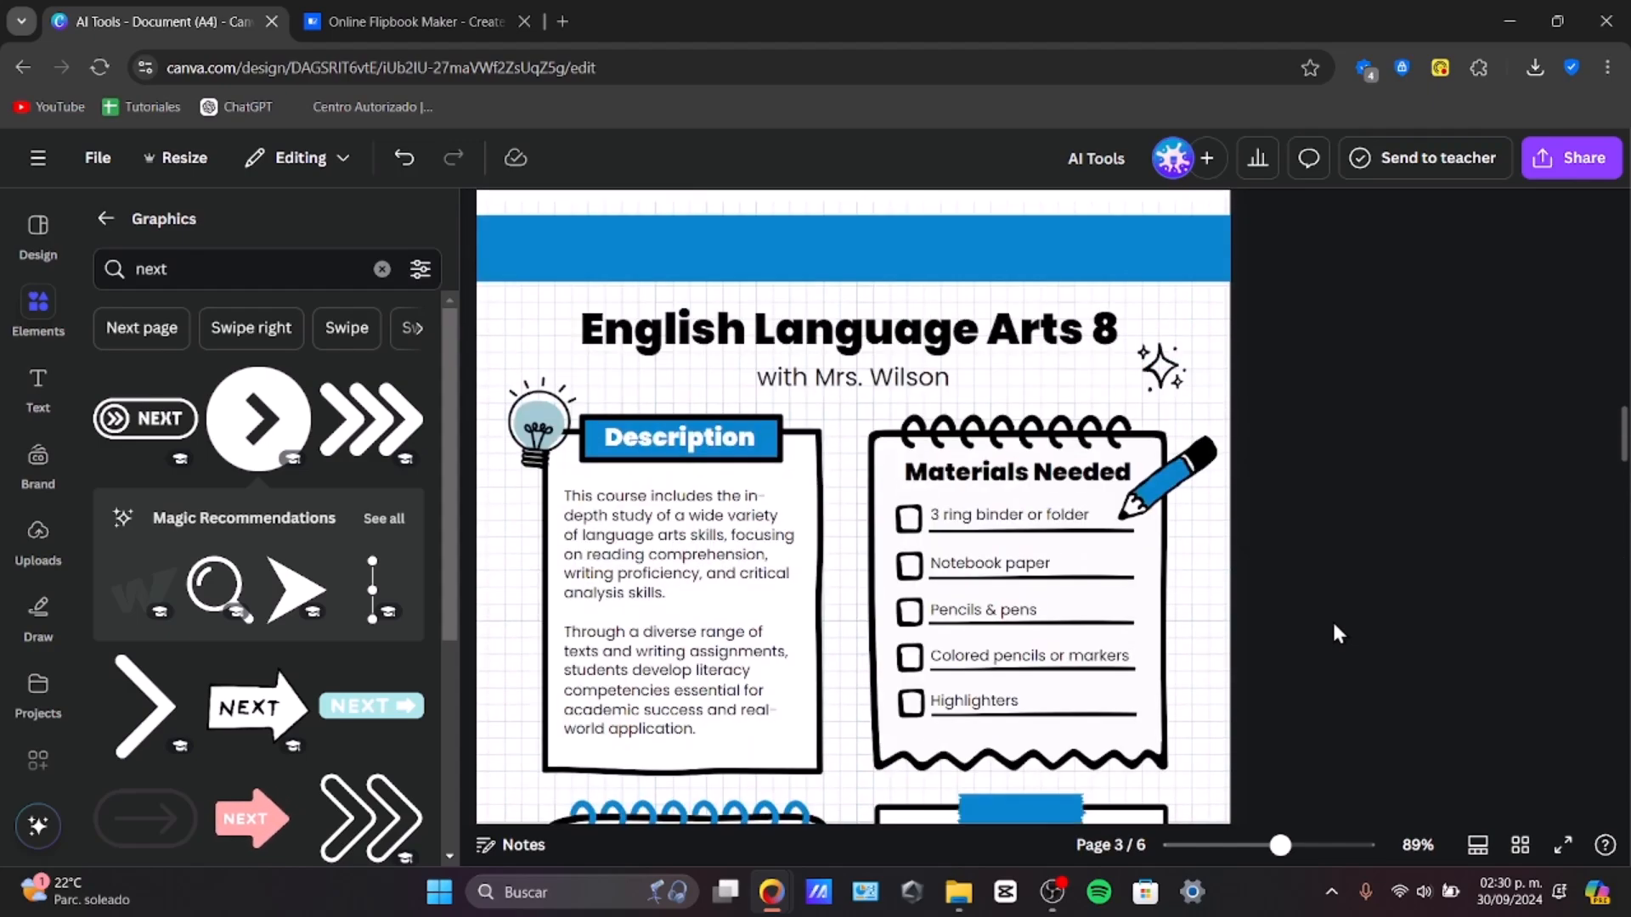
pyautogui.scroll(5, 1338, 633)
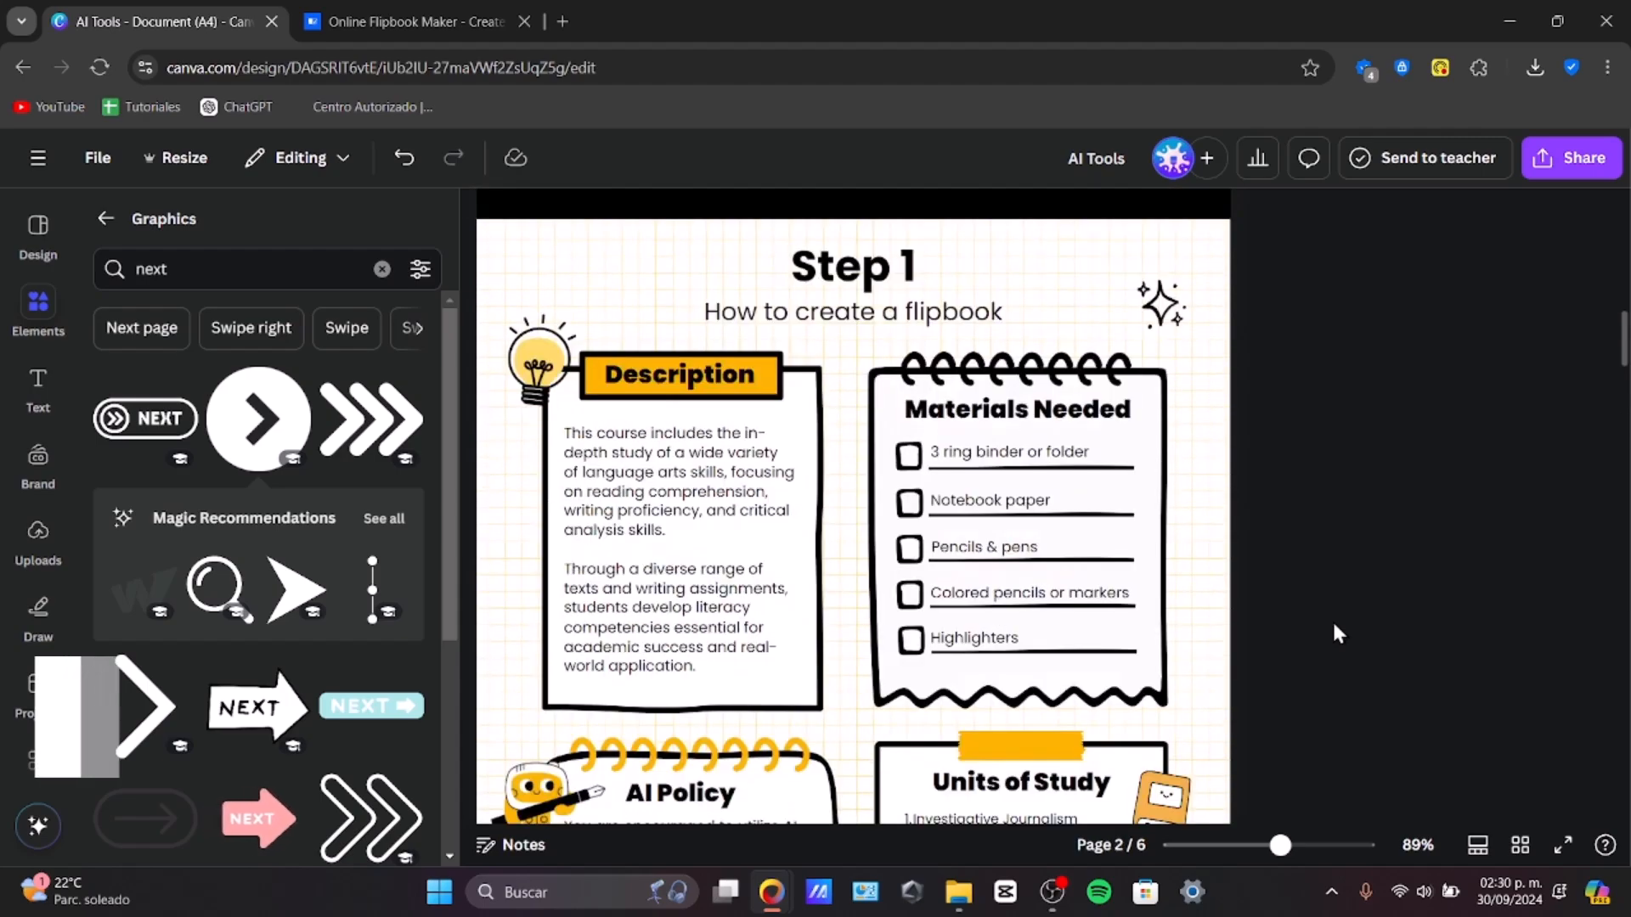
pyautogui.click(695, 416)
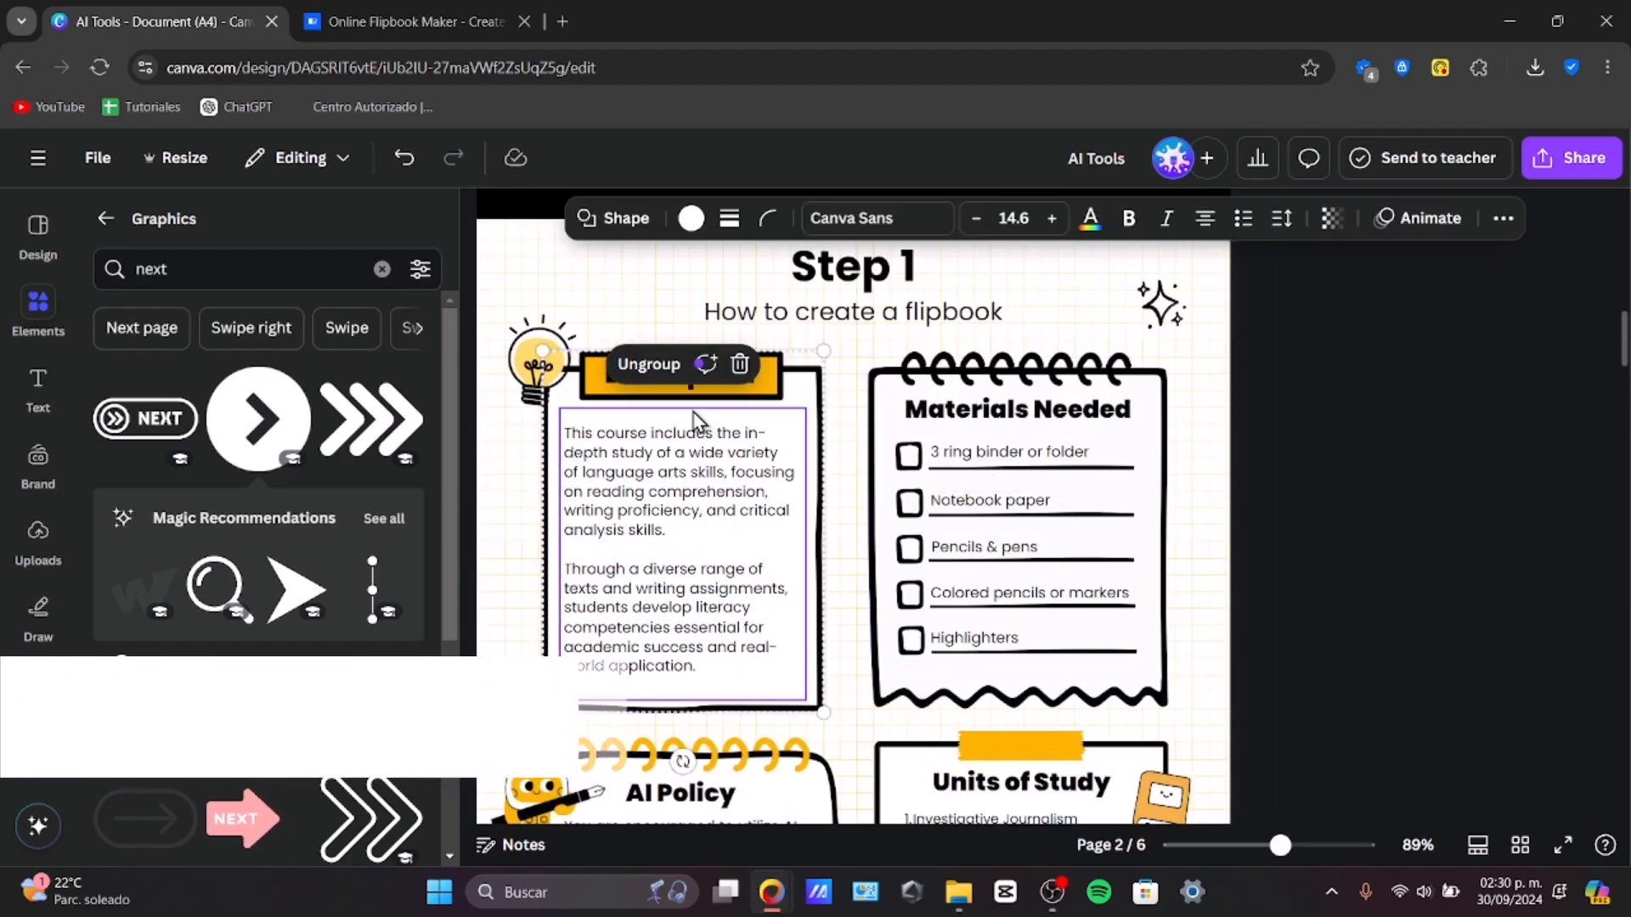
pyautogui.click(1417, 221)
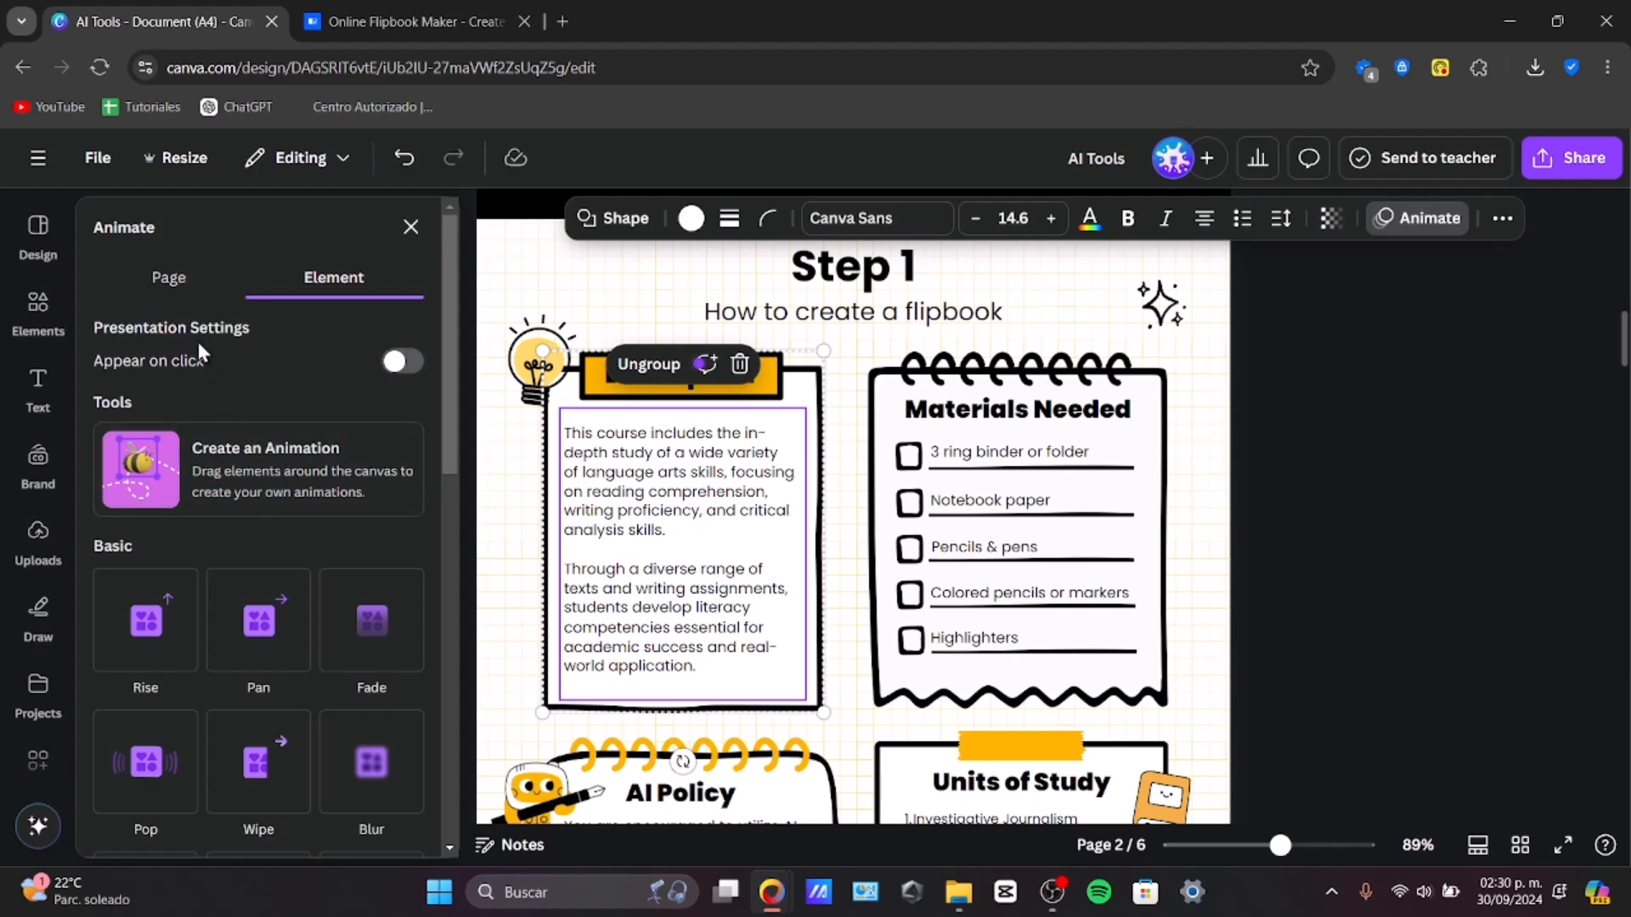
pyautogui.click(169, 280)
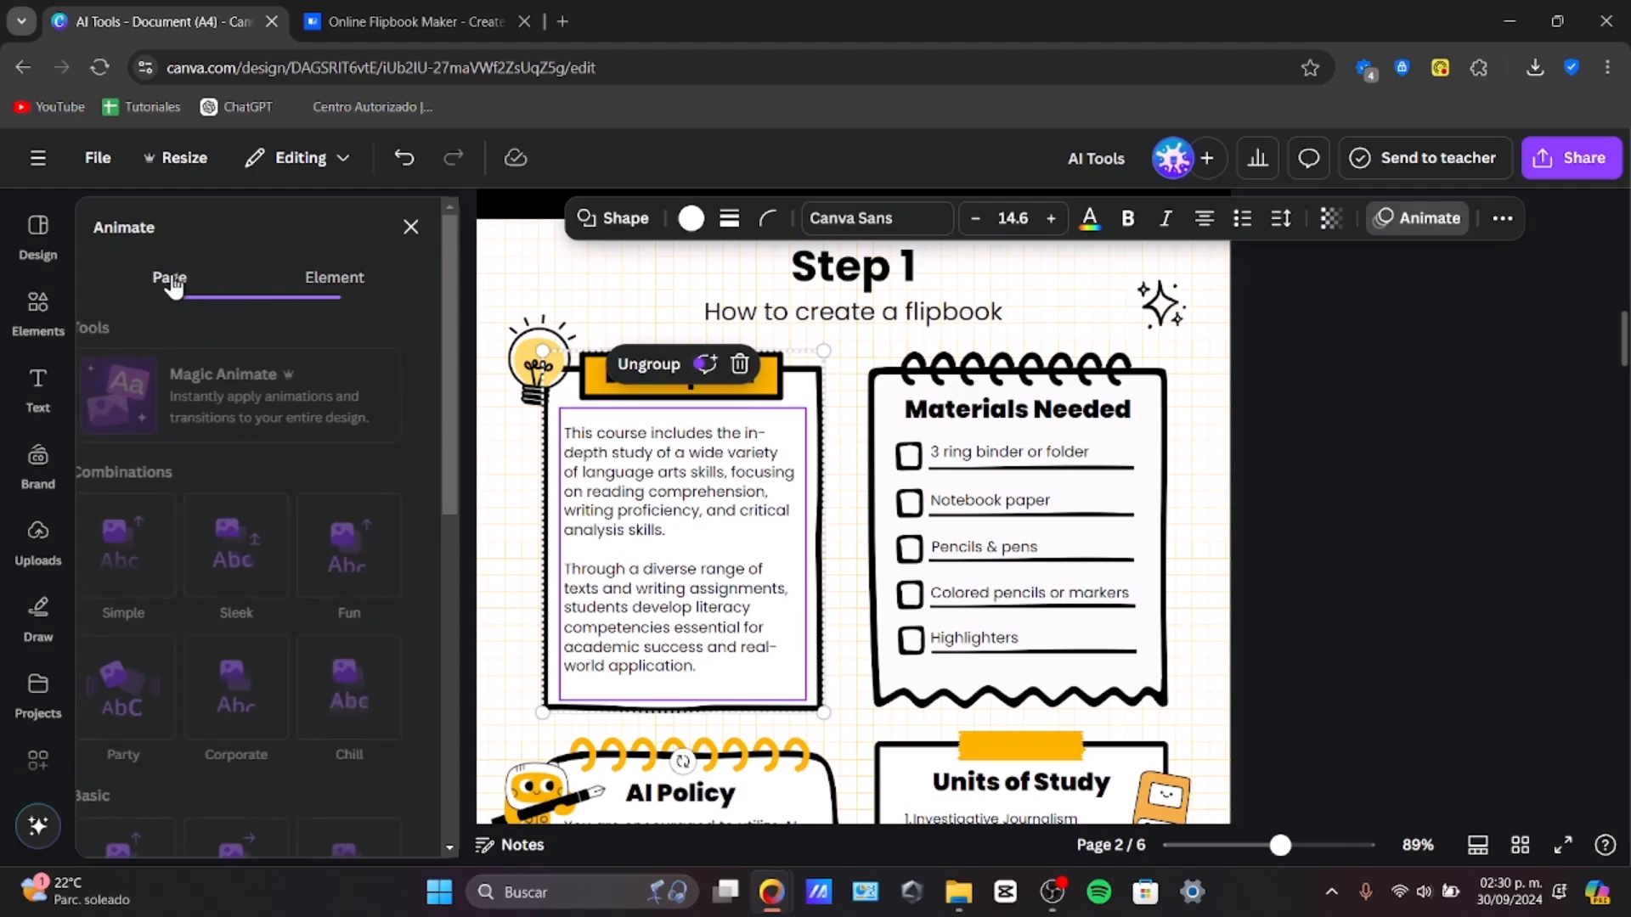
pyautogui.click(213, 389)
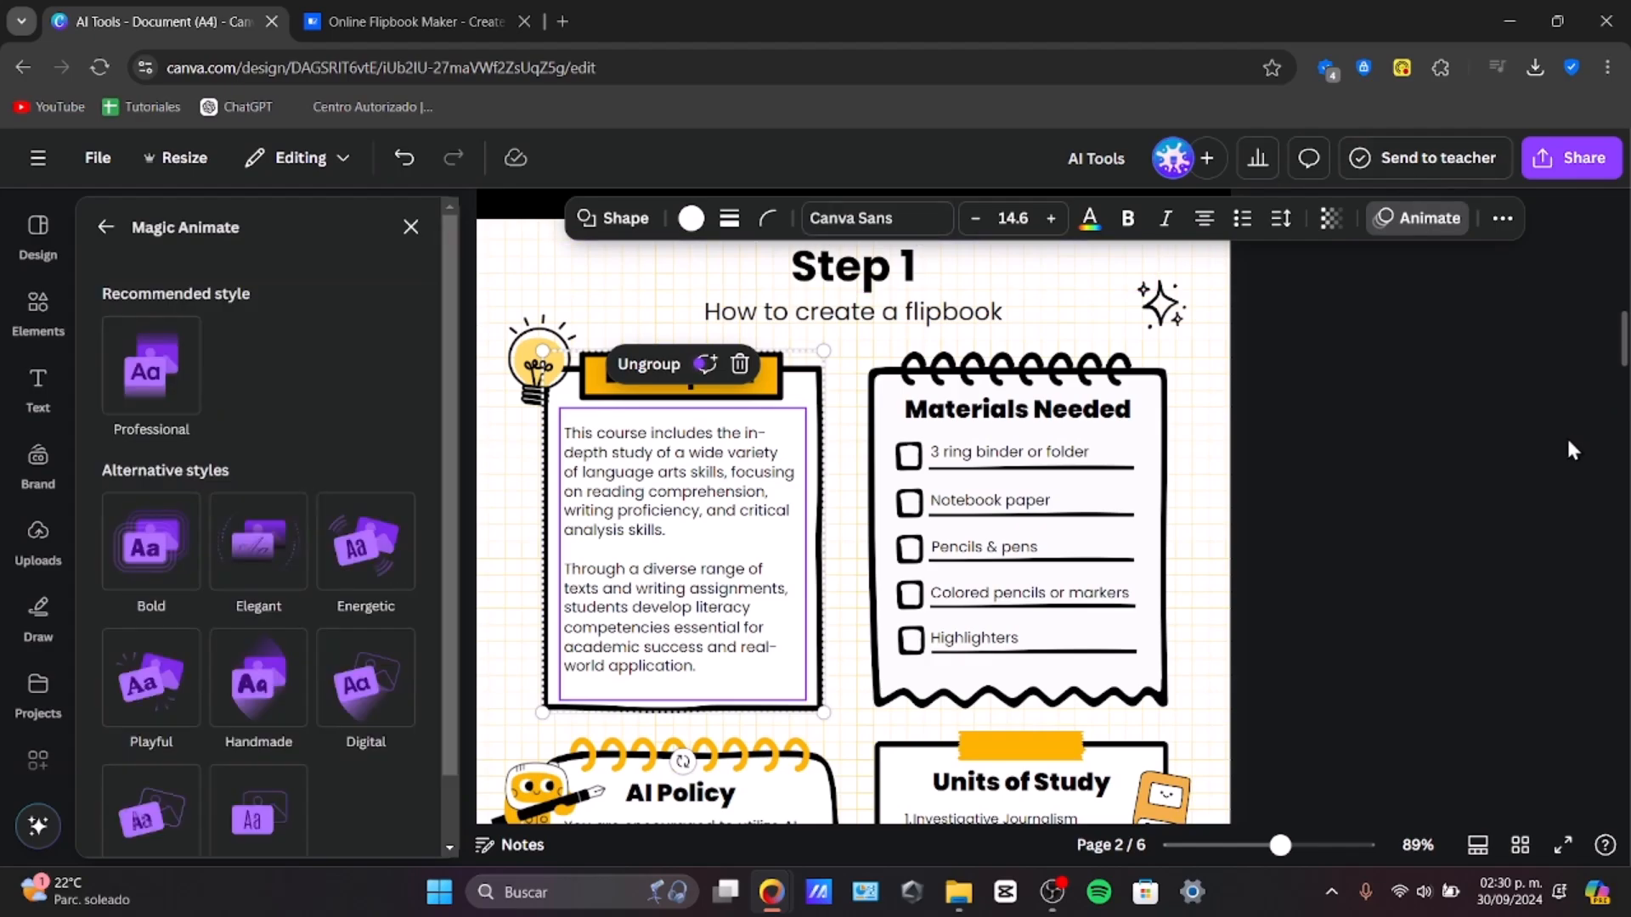
pyautogui.scroll(-6, 1369, 564)
pyautogui.scroll(3, 1353, 580)
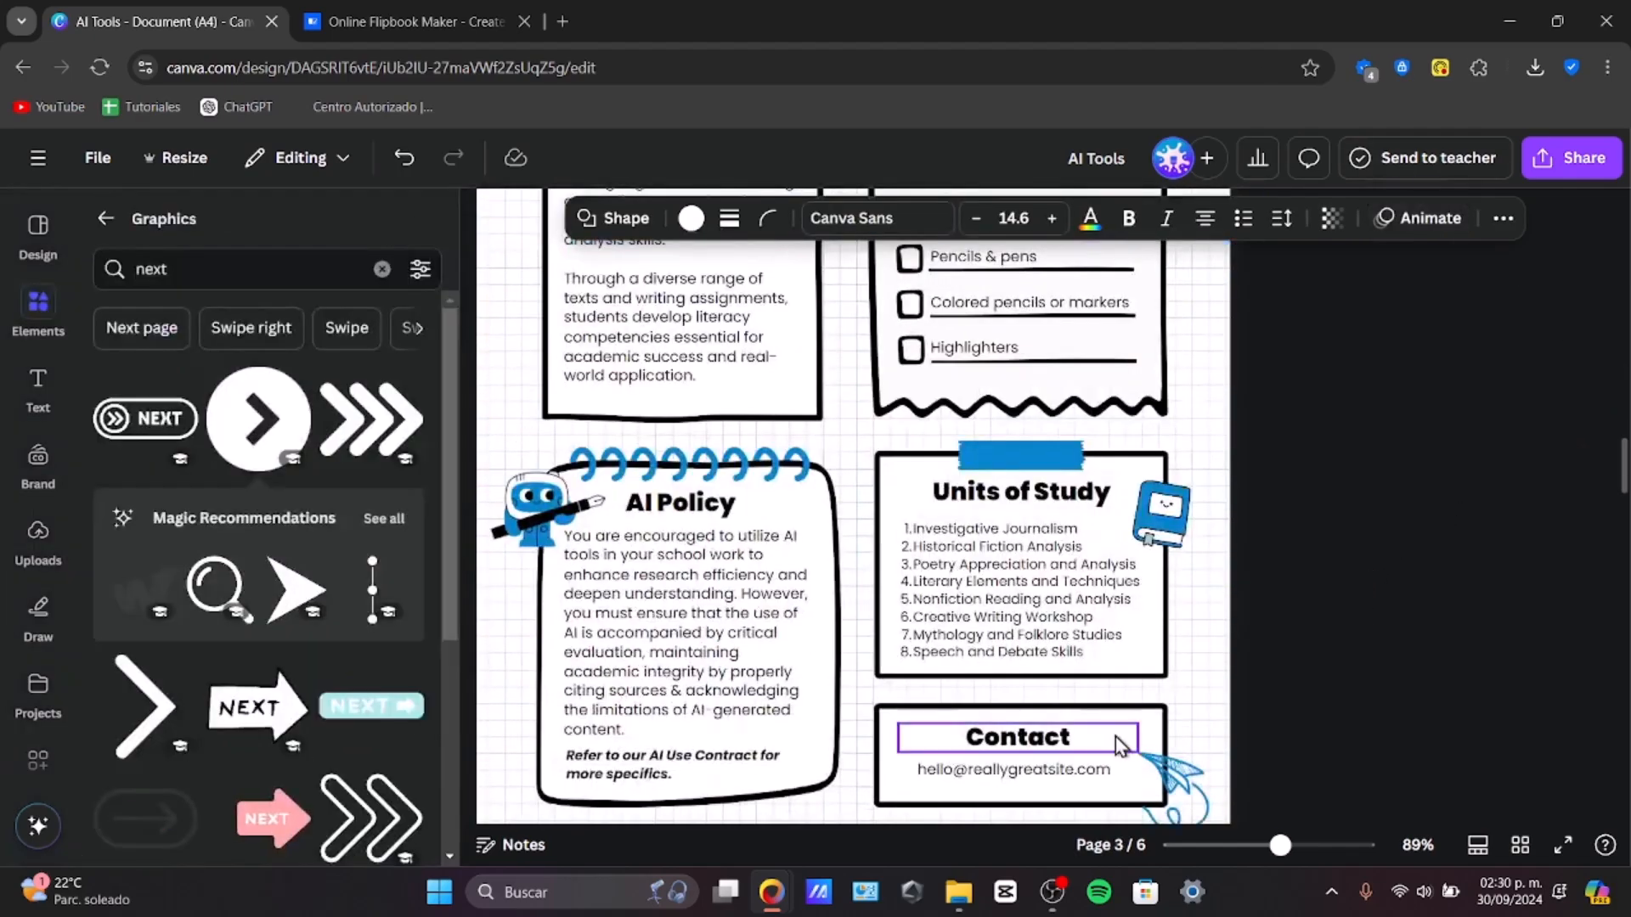
pyautogui.scroll(-5, 1216, 646)
pyautogui.scroll(-10, 1216, 646)
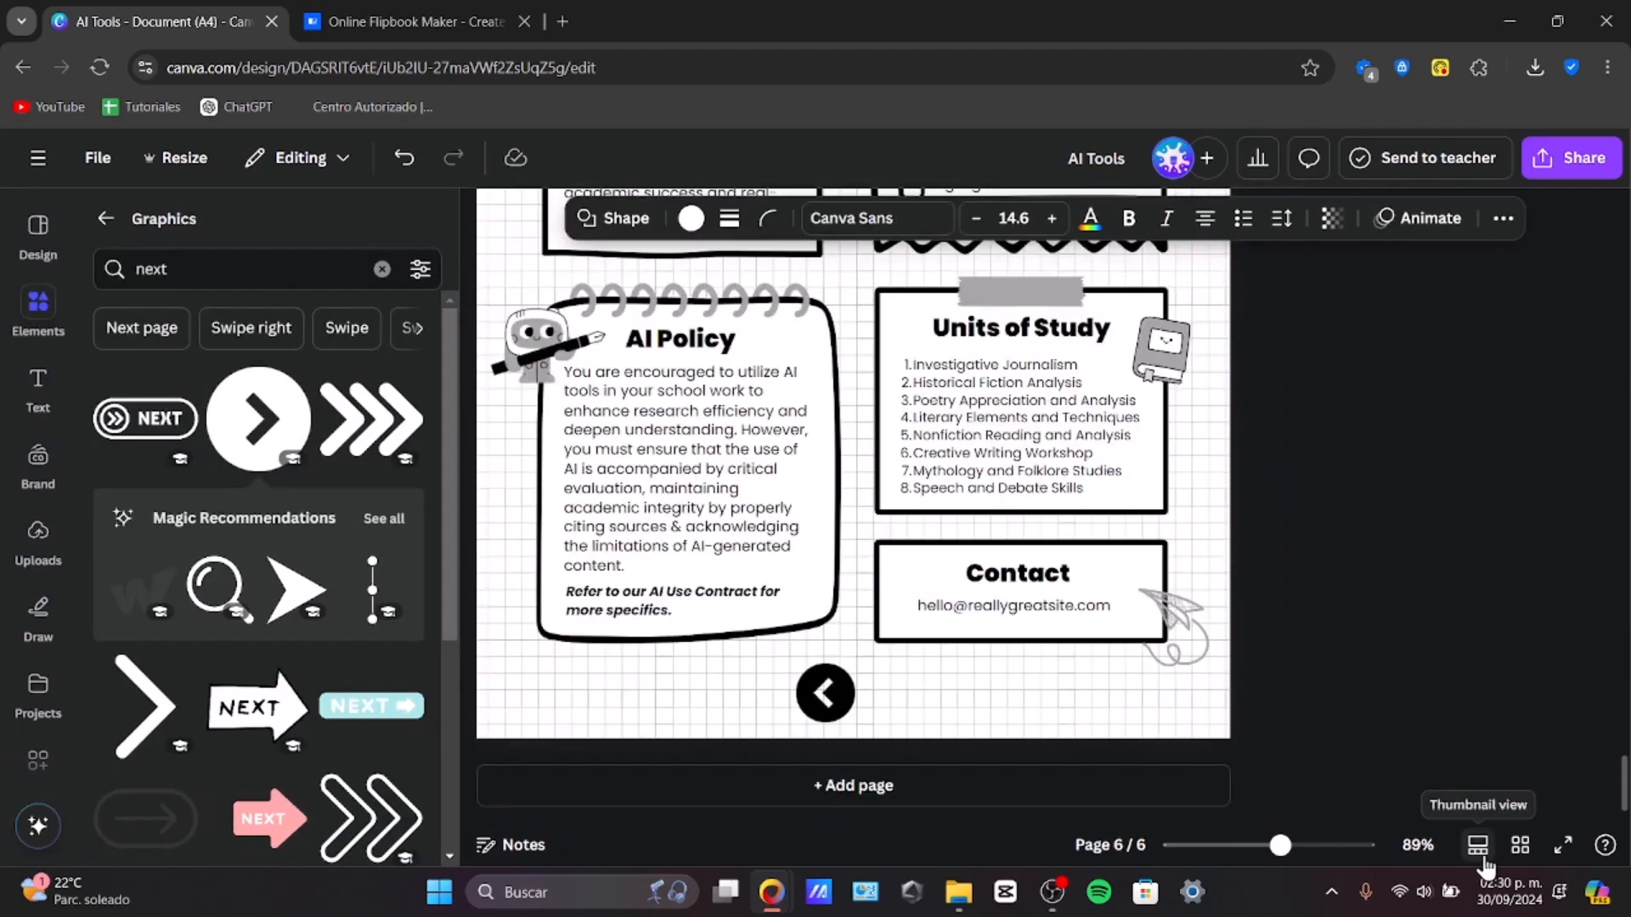
# Step: Add Flow page transitions between the document's pages
pyautogui.click(1479, 846)
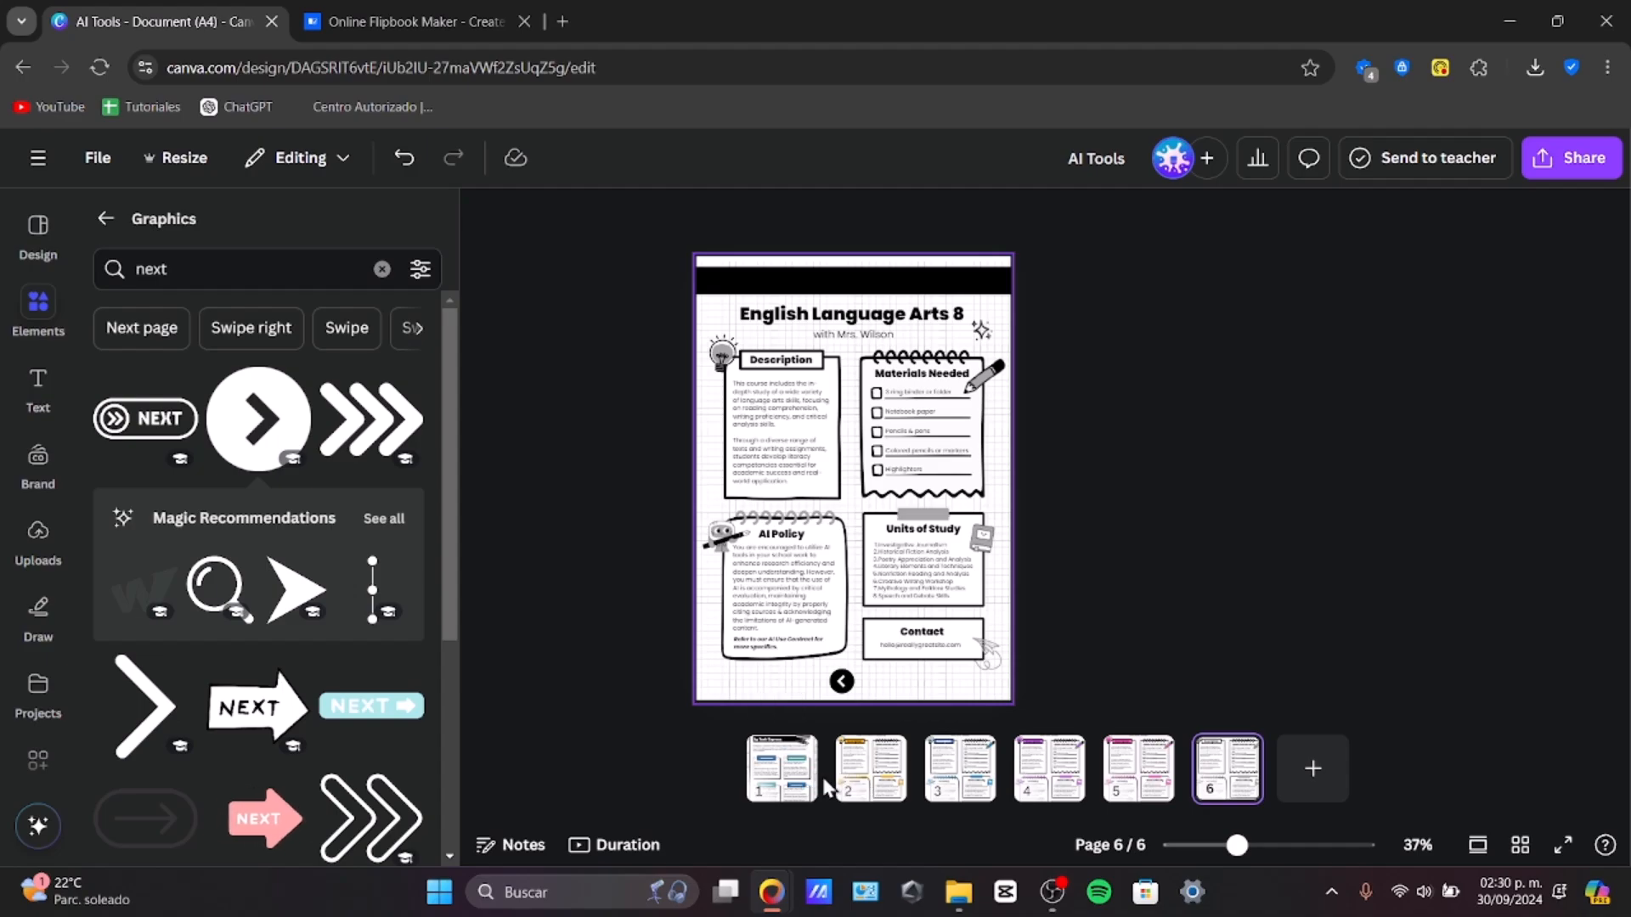
pyautogui.click(838, 785)
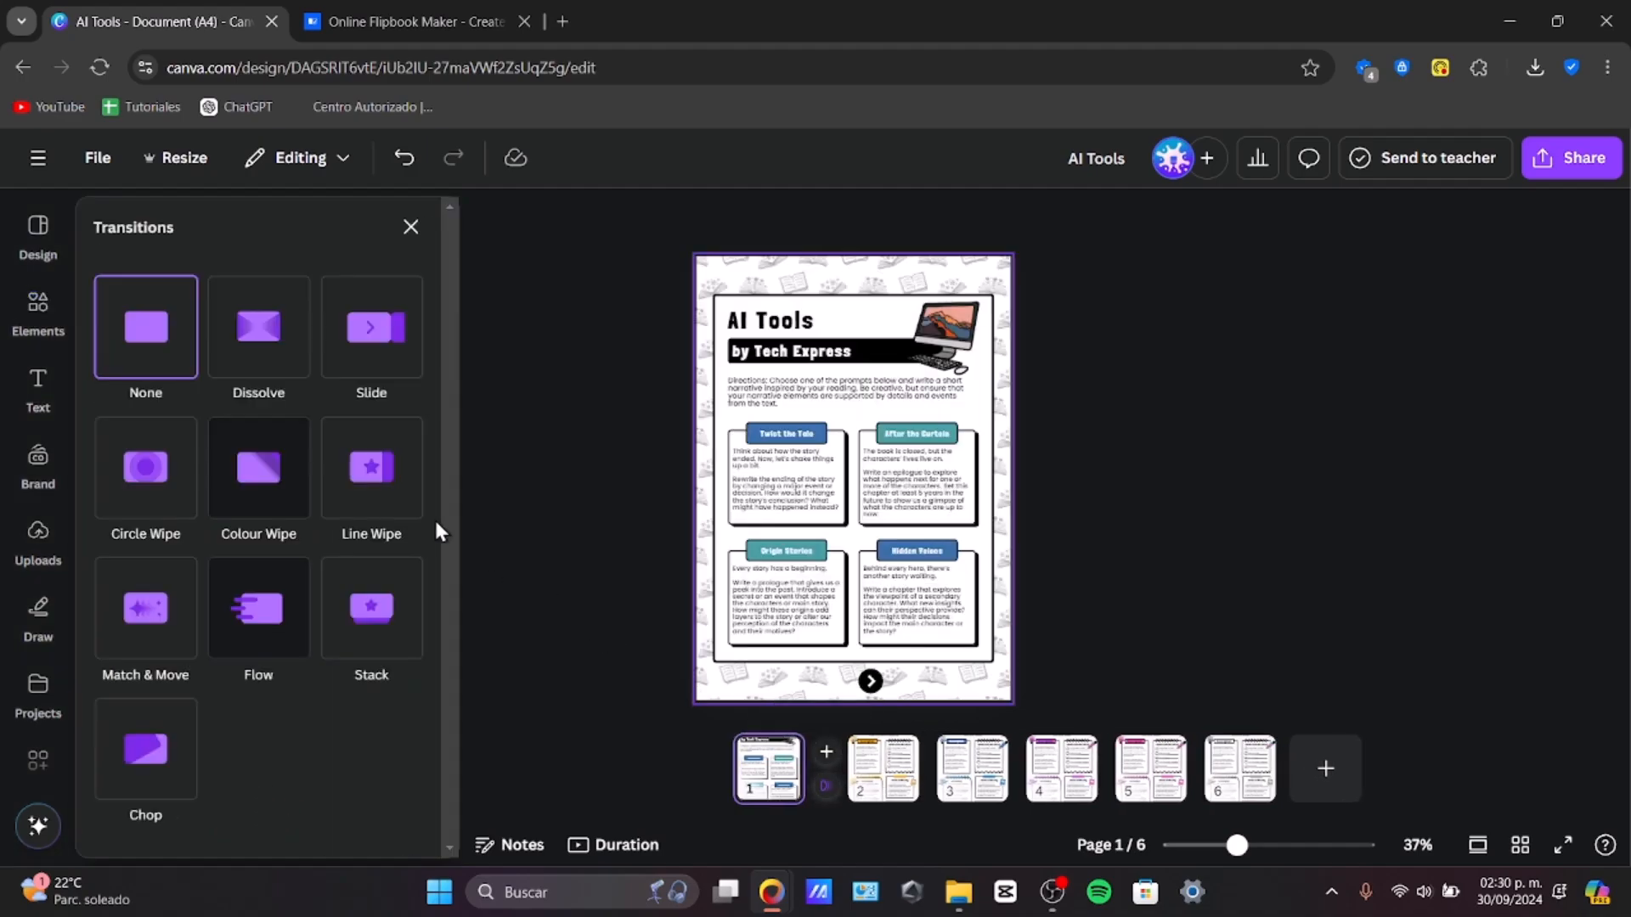
pyautogui.click(405, 514)
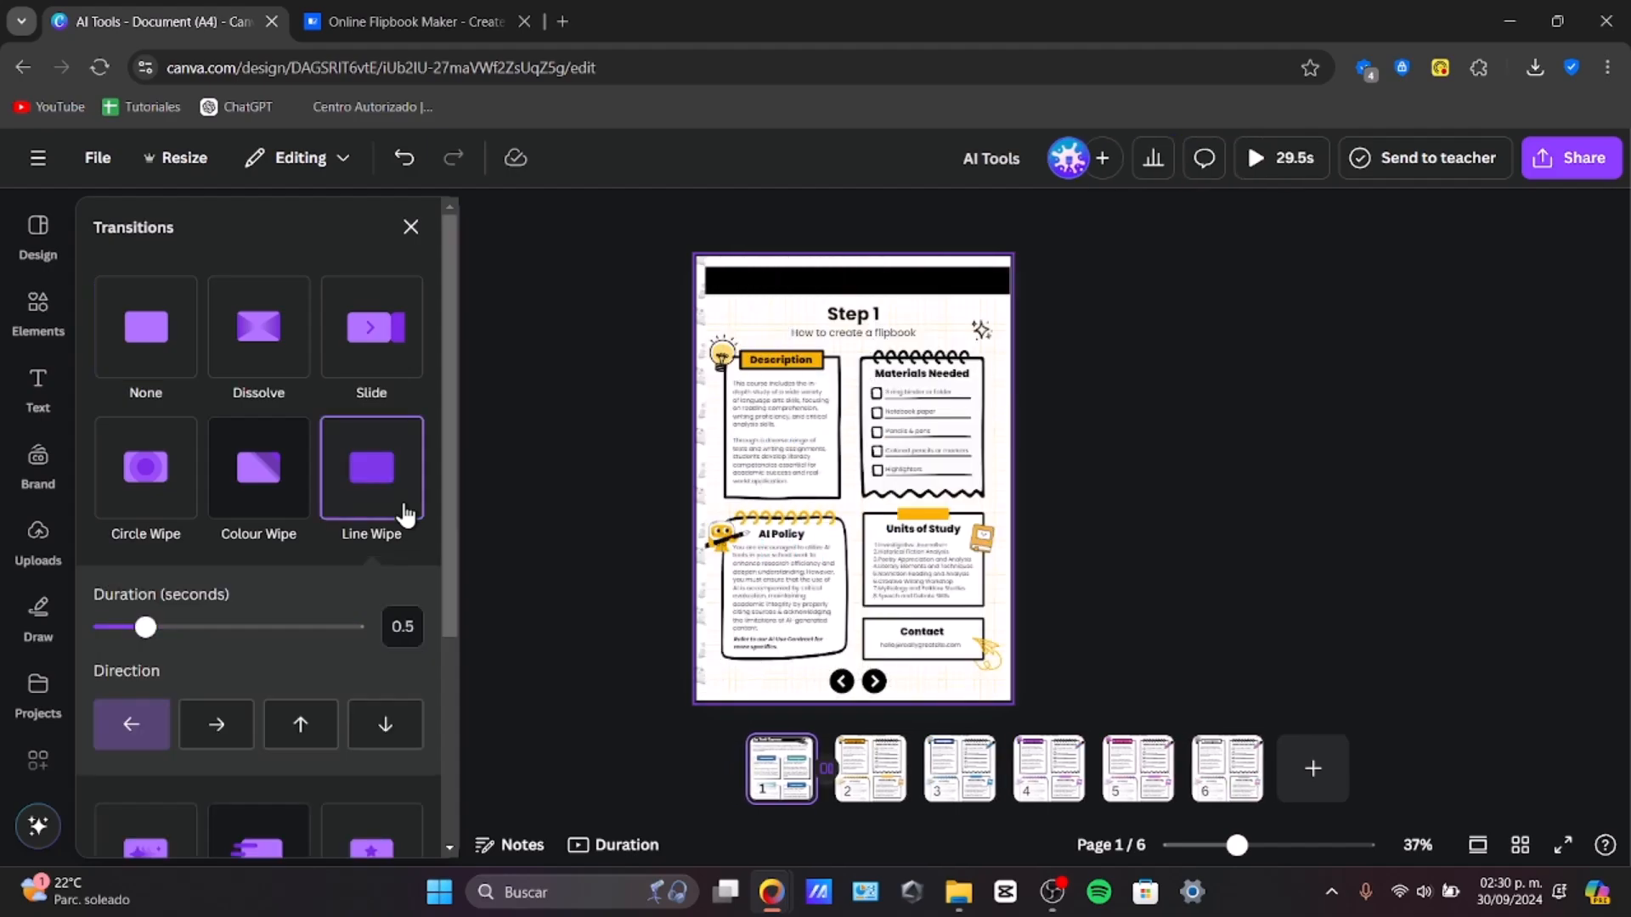
pyautogui.click(382, 349)
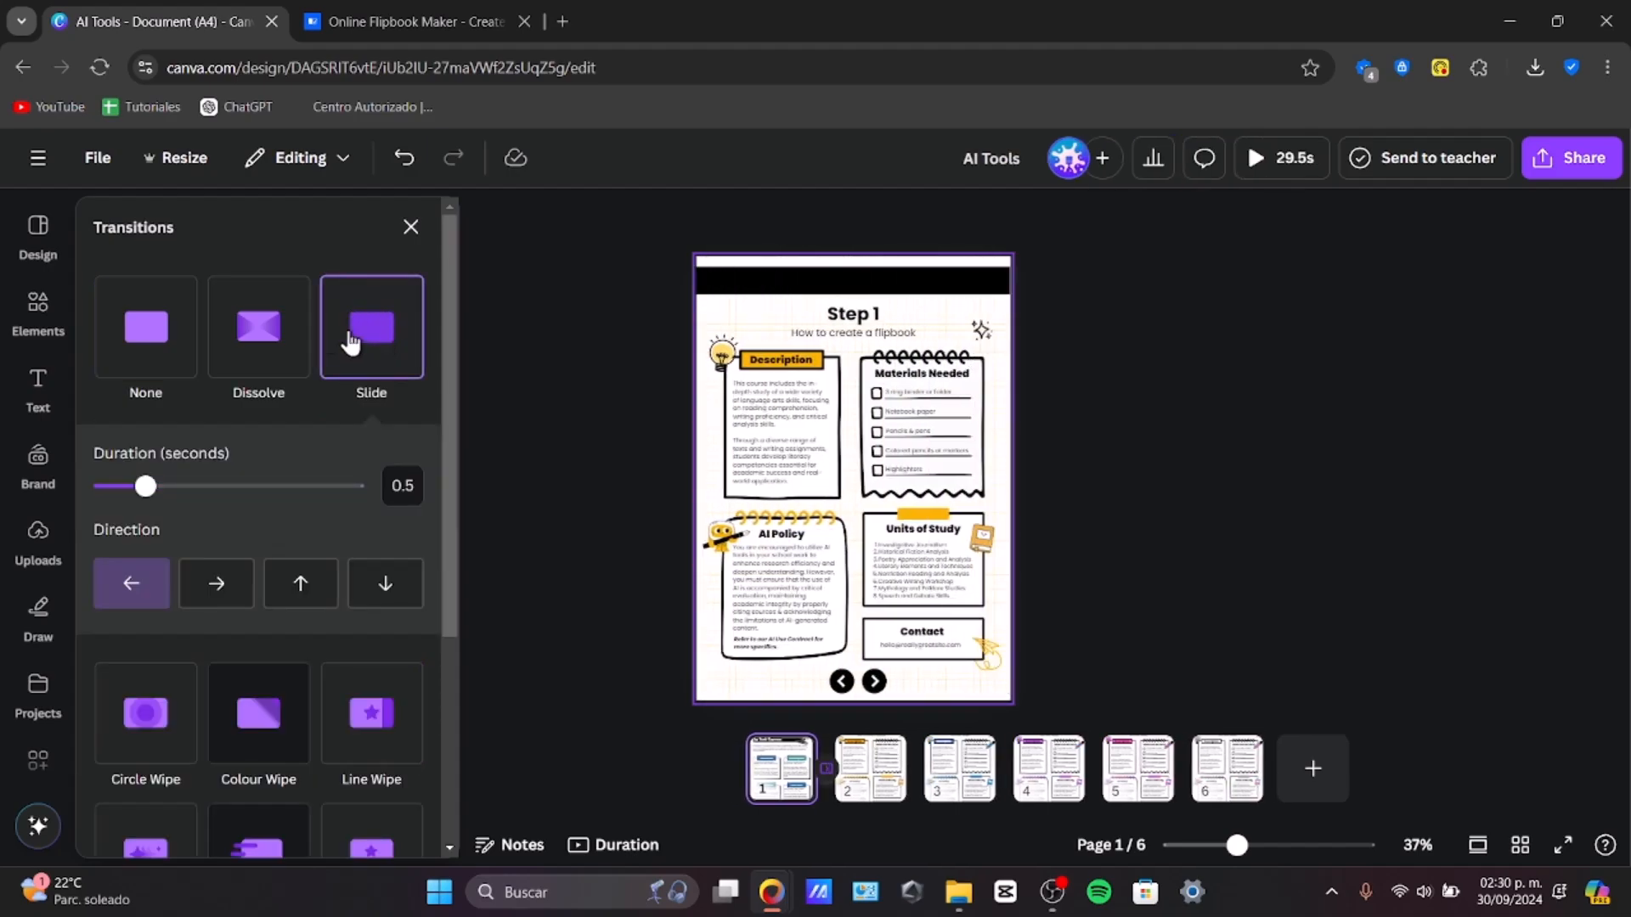
pyautogui.click(265, 328)
pyautogui.click(164, 320)
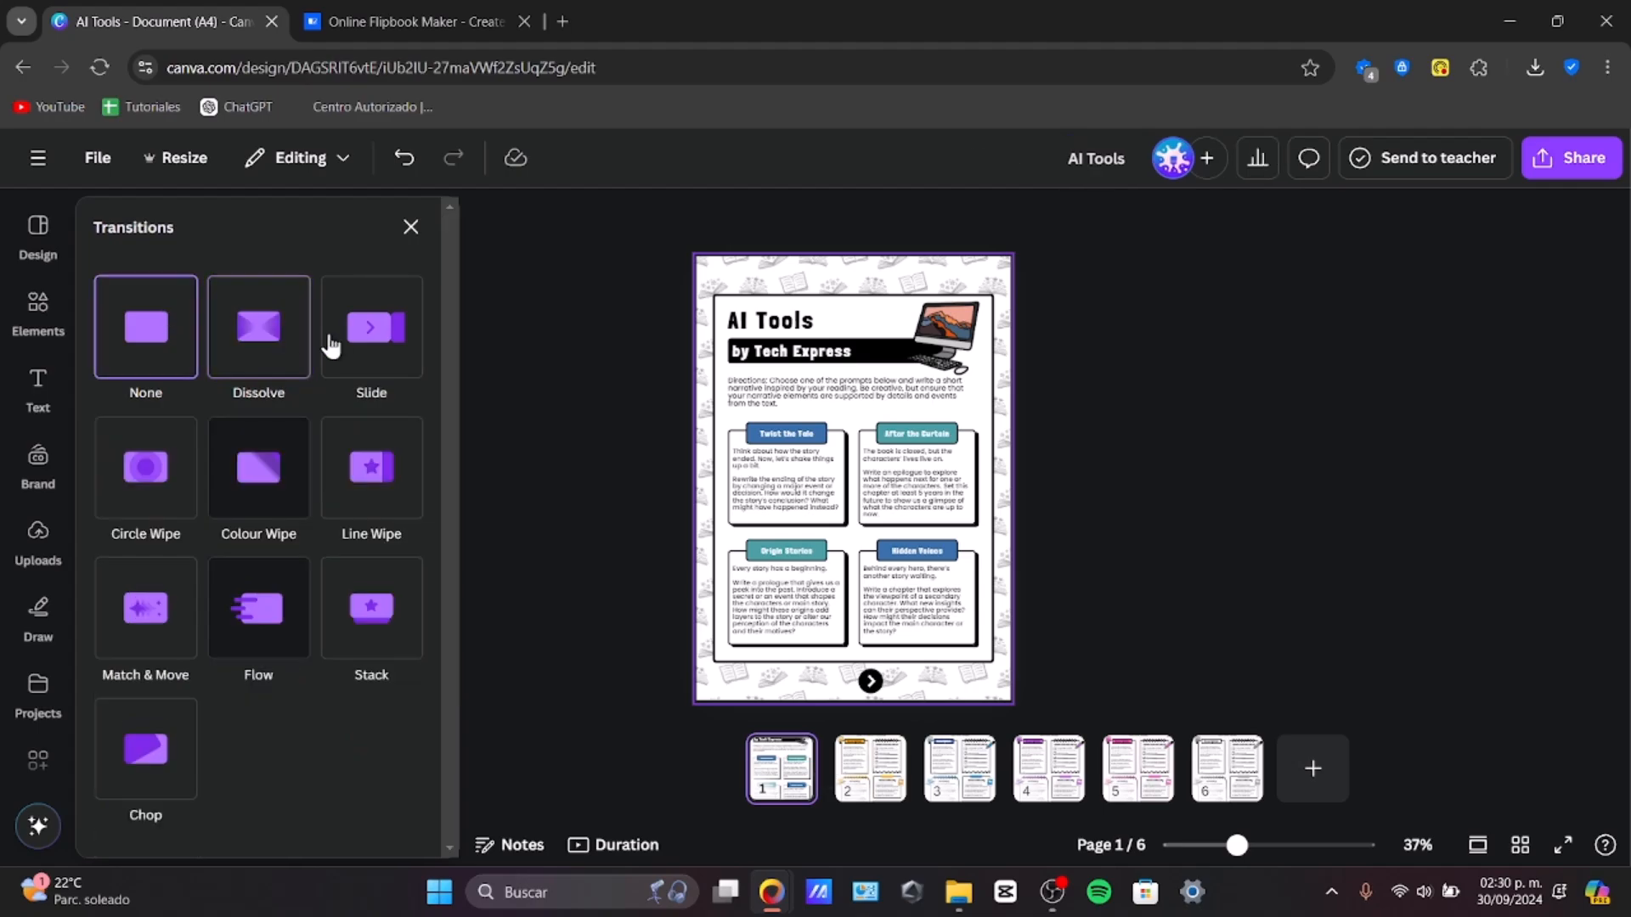
pyautogui.click(380, 350)
pyautogui.click(164, 716)
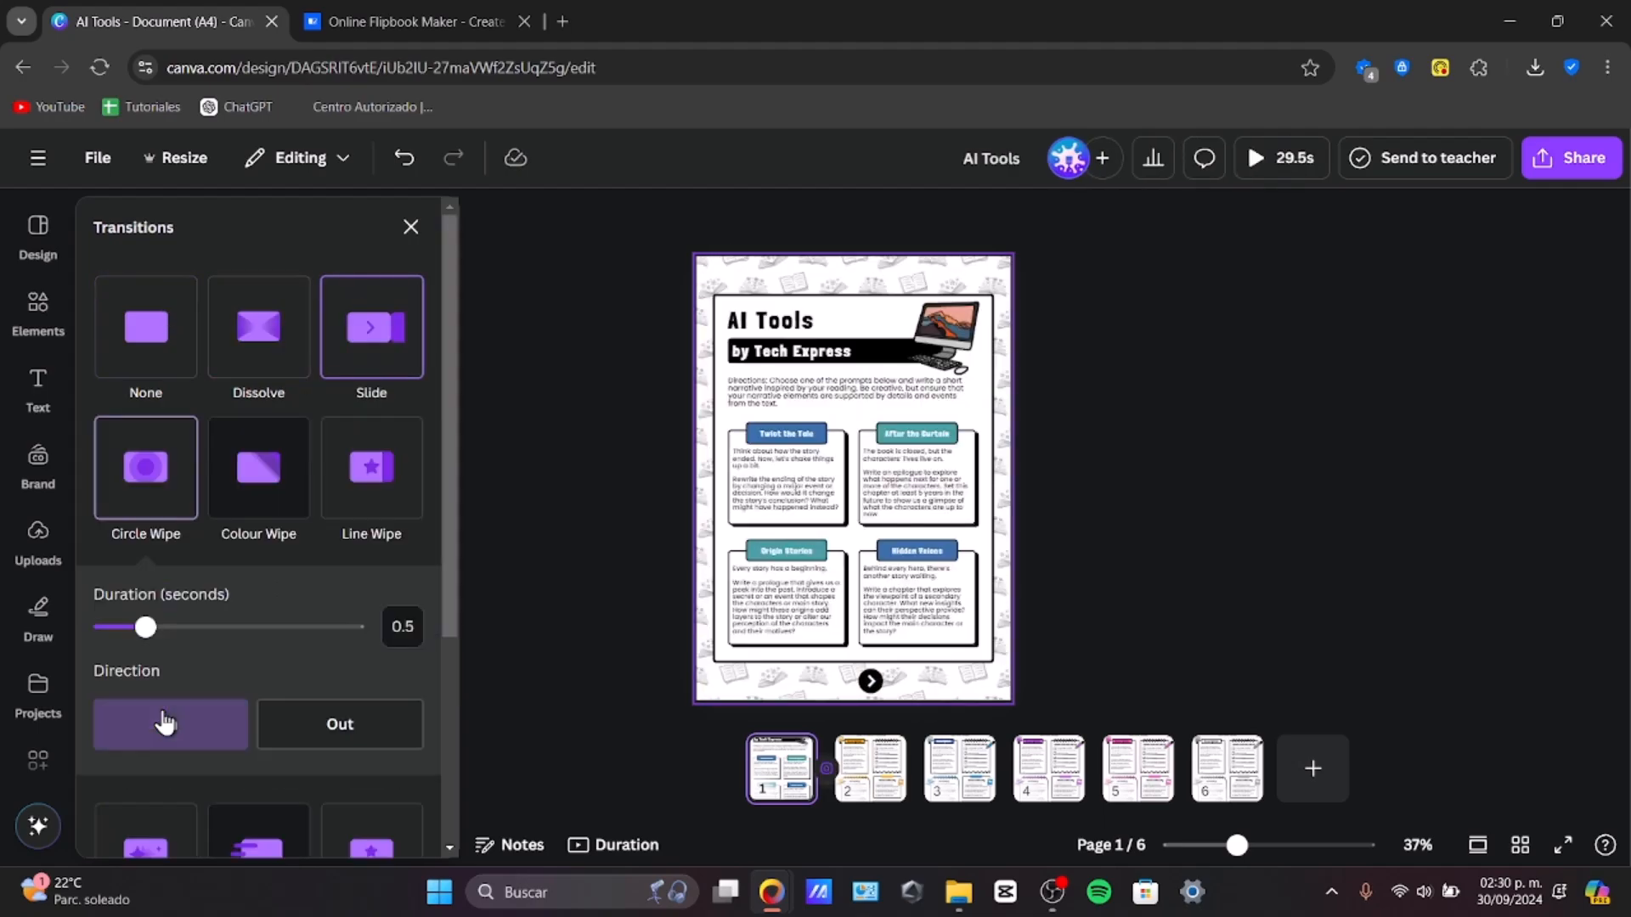
pyautogui.scroll(-3, 356, 544)
pyautogui.click(260, 533)
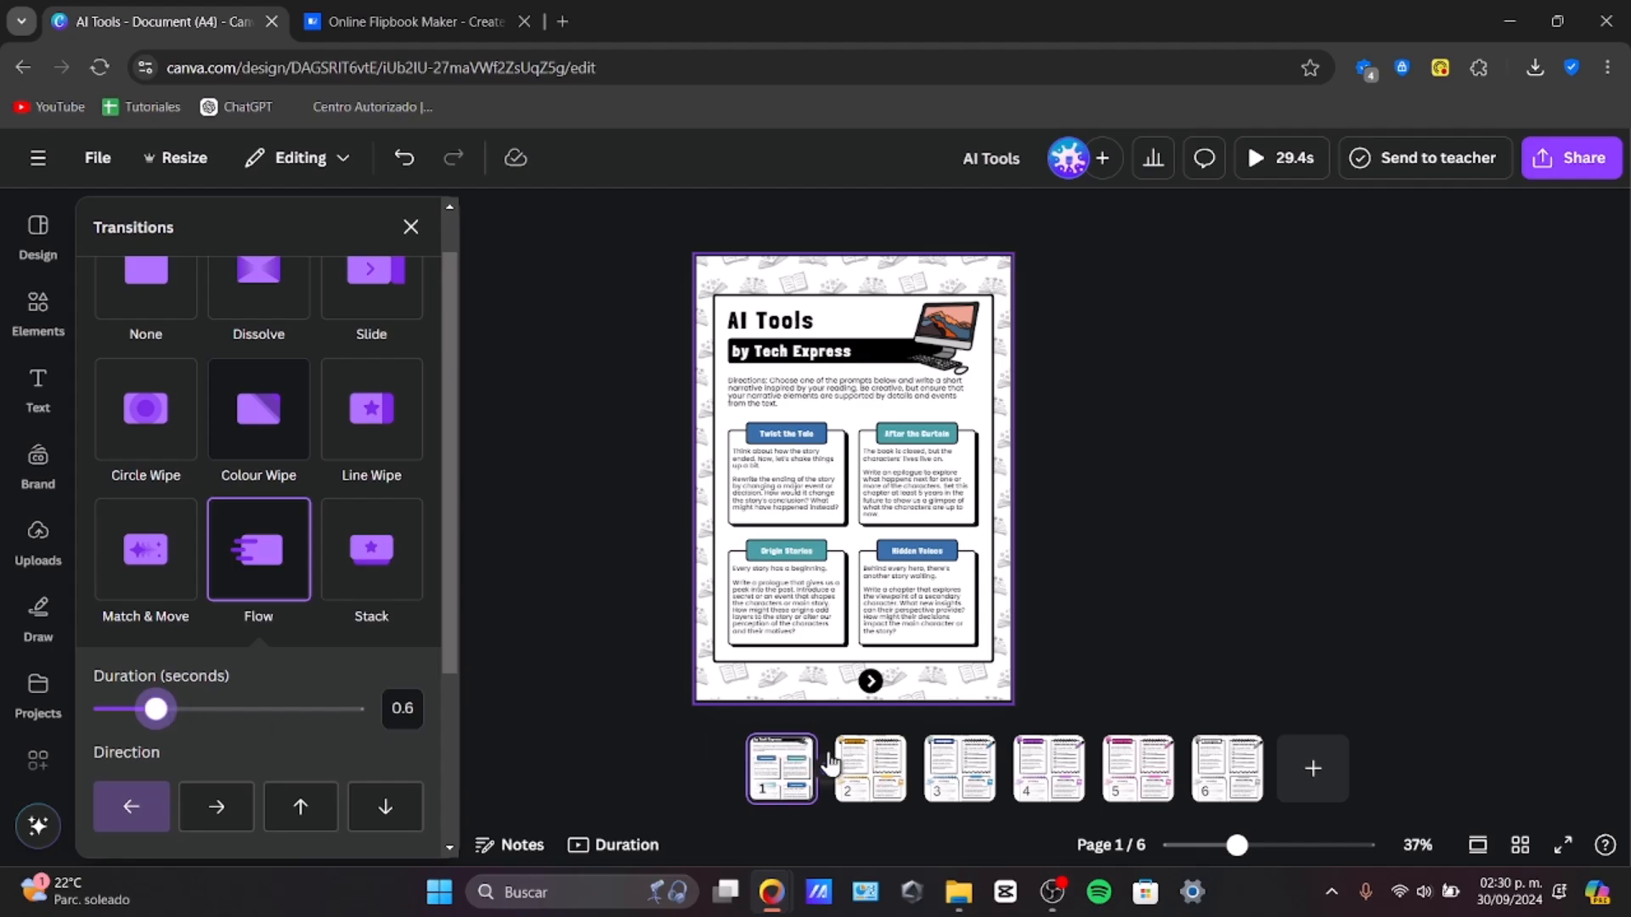
pyautogui.click(915, 790)
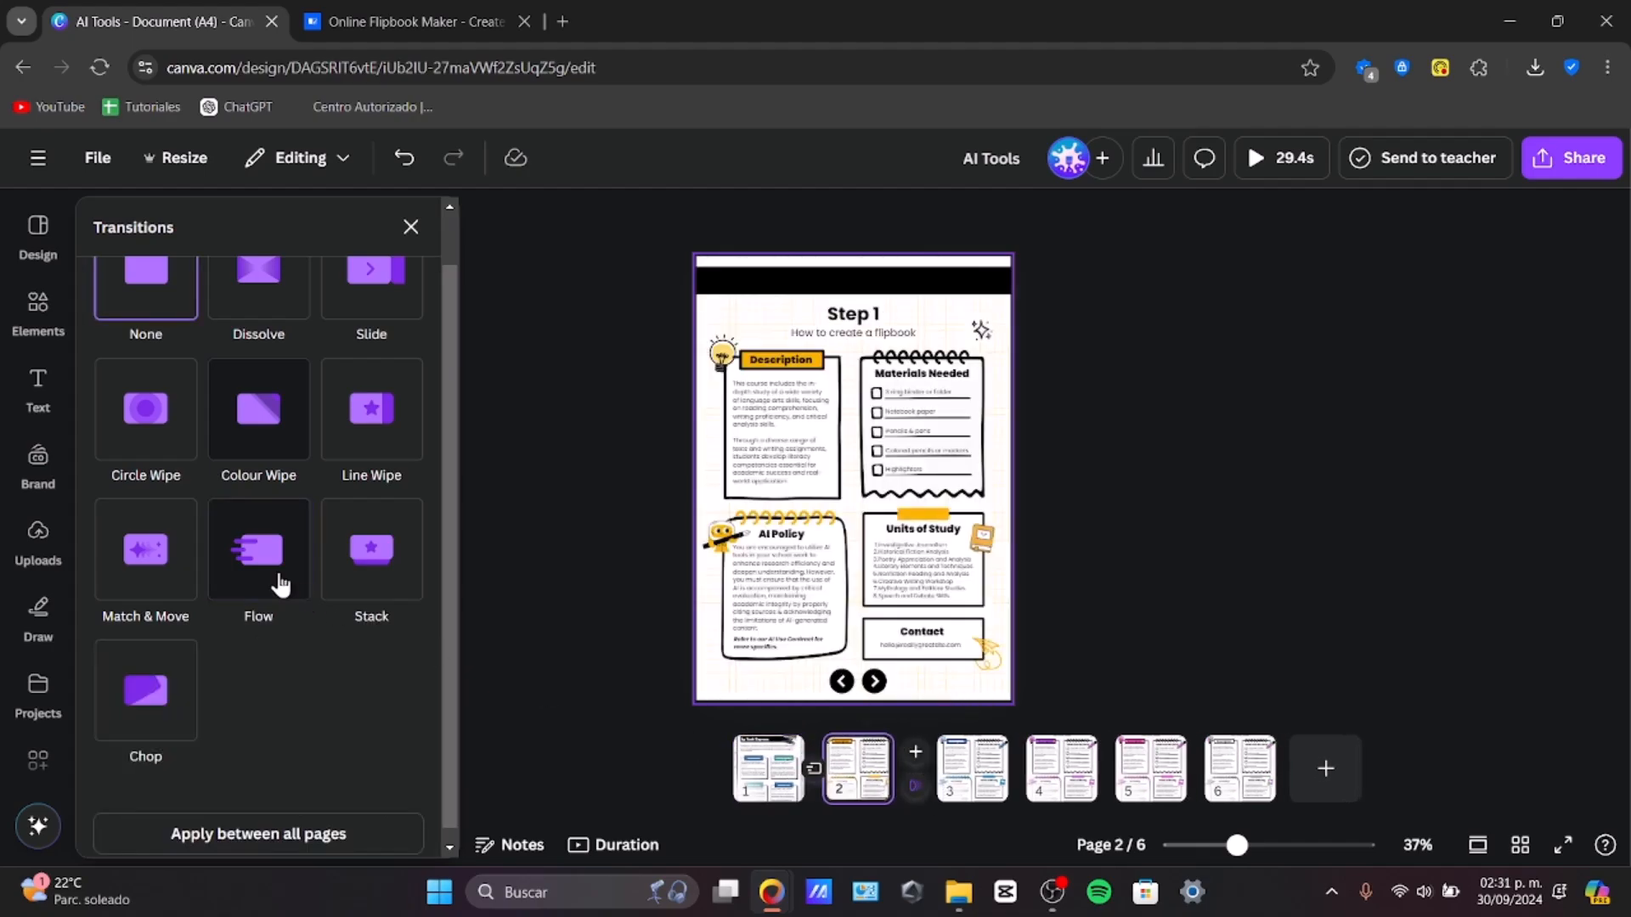
pyautogui.click(240, 571)
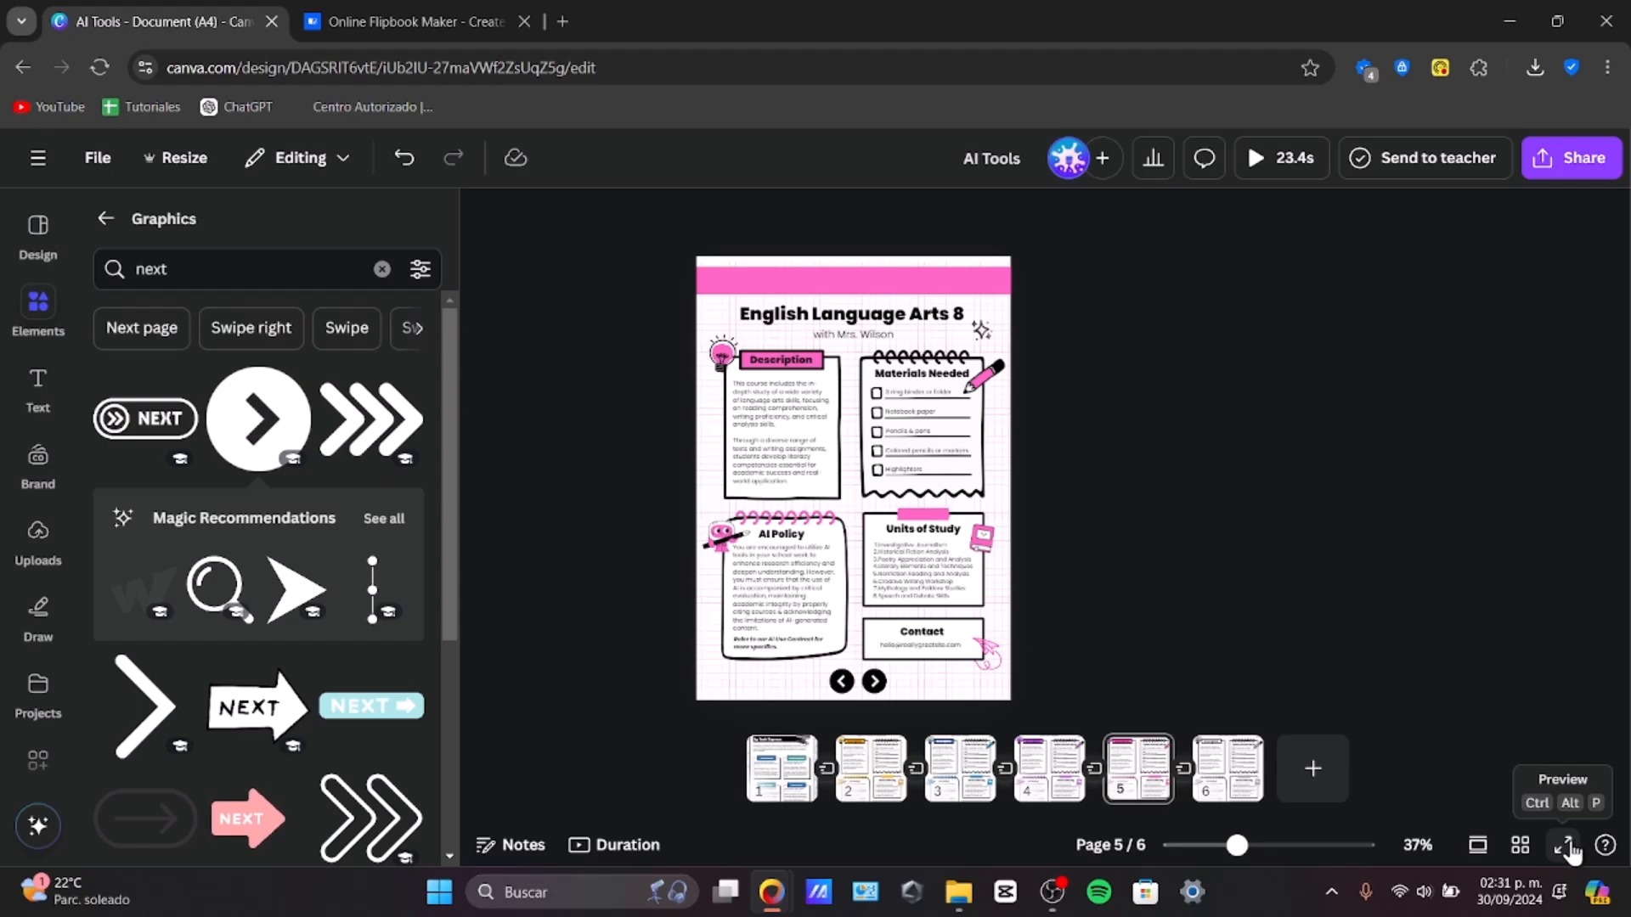
# Step: Preview the presentation, scrubbing through its playback, and close the preview
pyautogui.click(1568, 847)
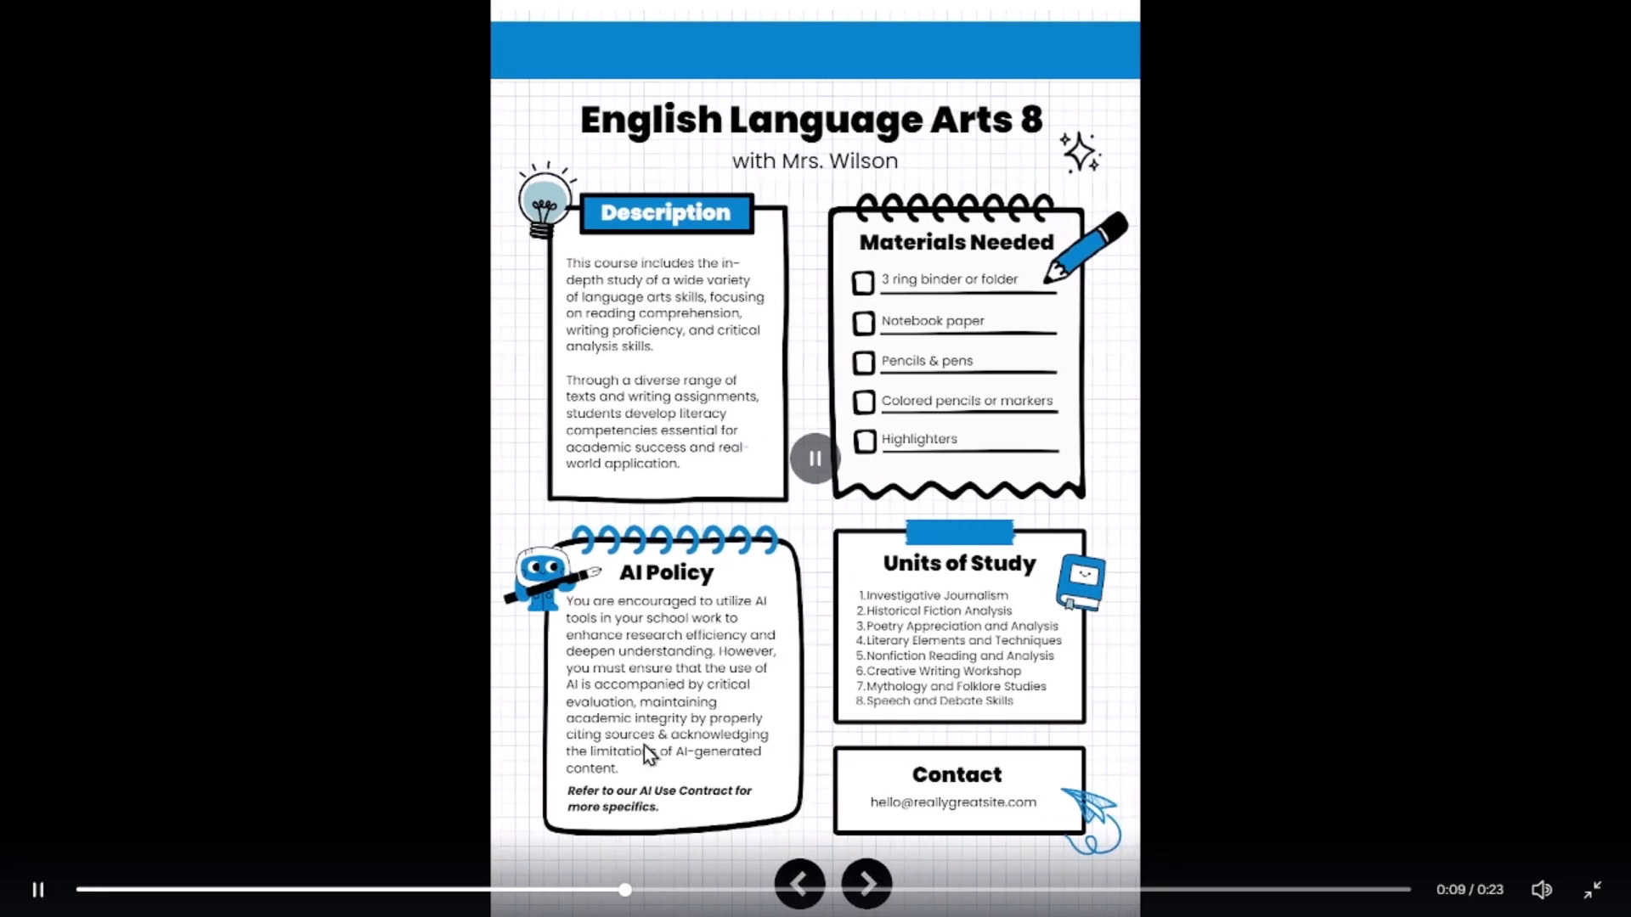
pyautogui.moveTo(660, 889); pyautogui.dragTo(1417, 863)
pyautogui.click(1594, 894)
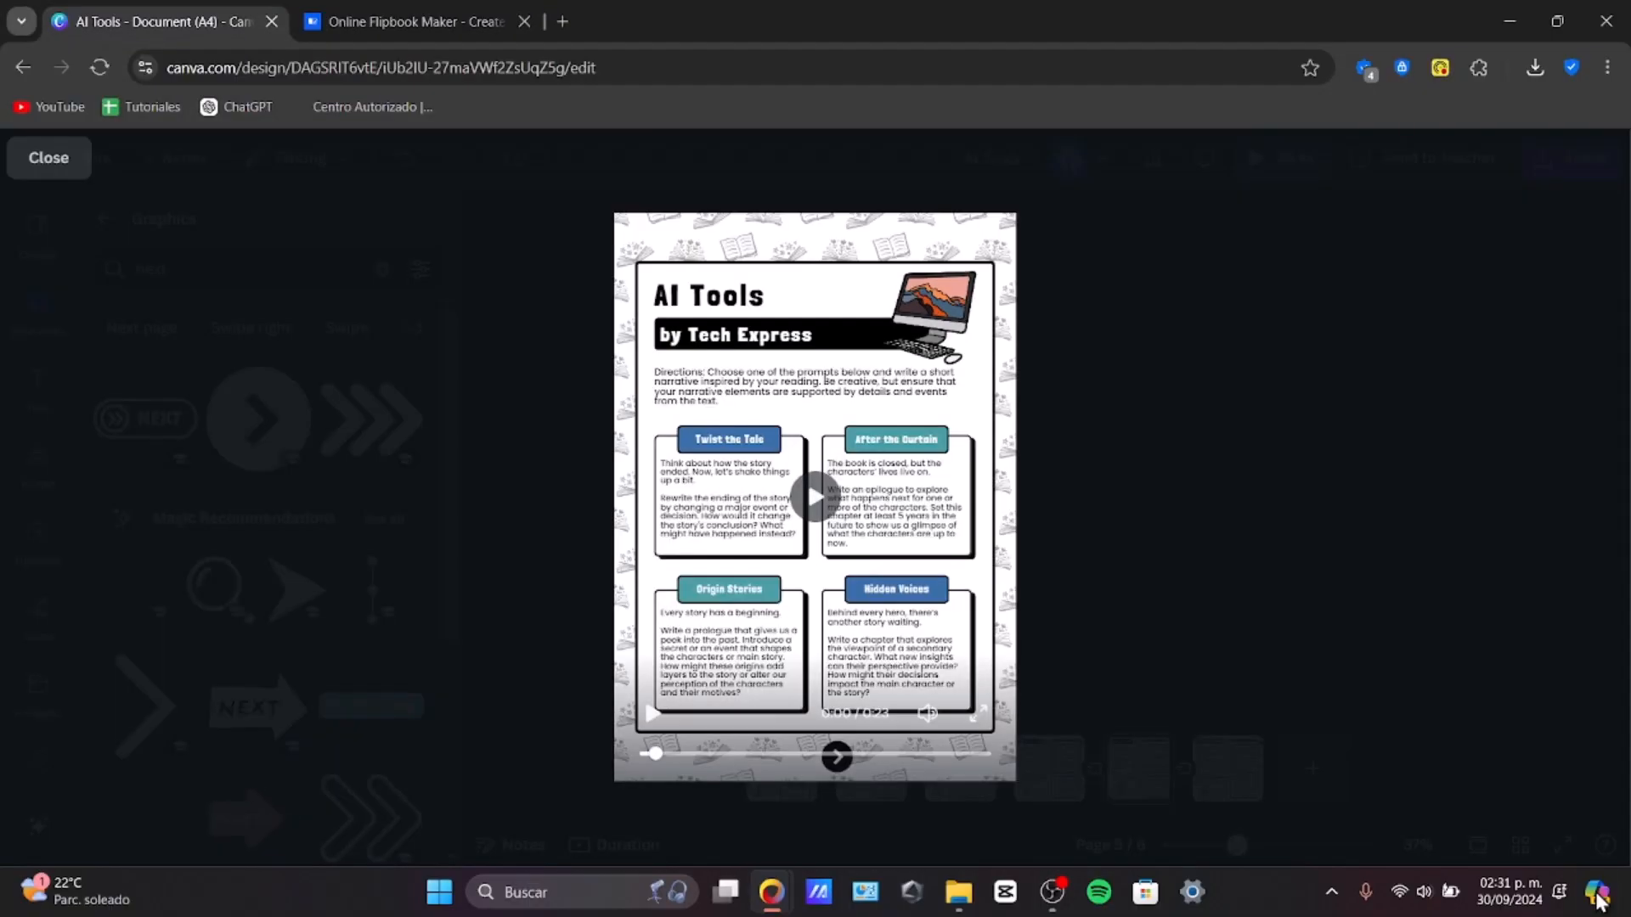
pyautogui.click(543, 339)
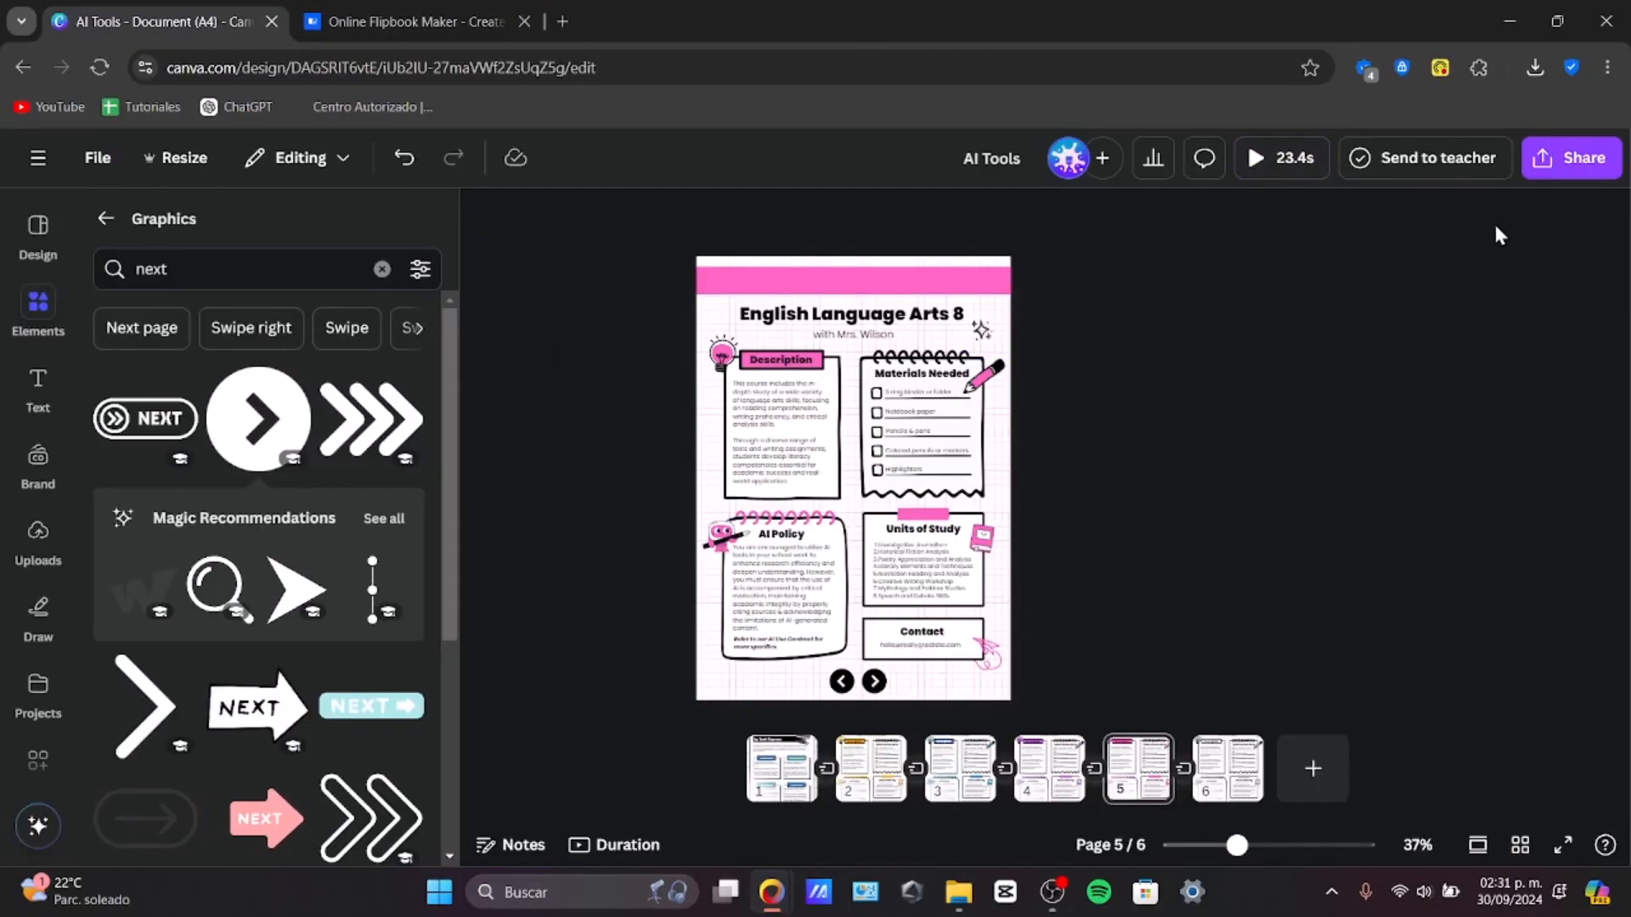
# Step: Download the design as a PDF Standard file with all pages
pyautogui.click(1568, 180)
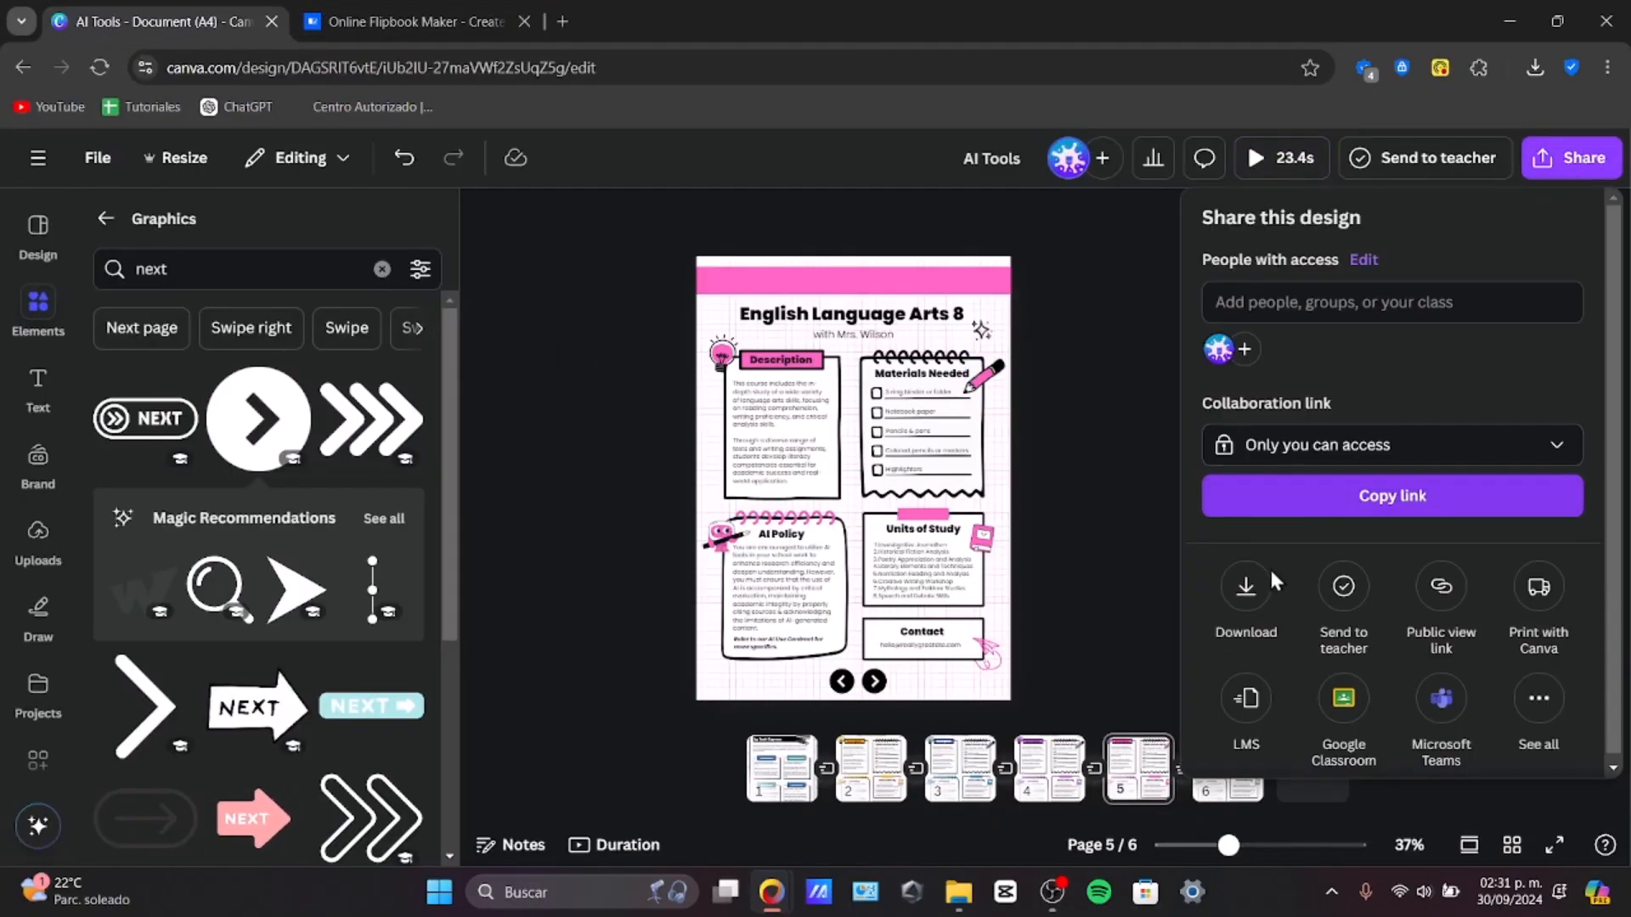
pyautogui.click(1248, 591)
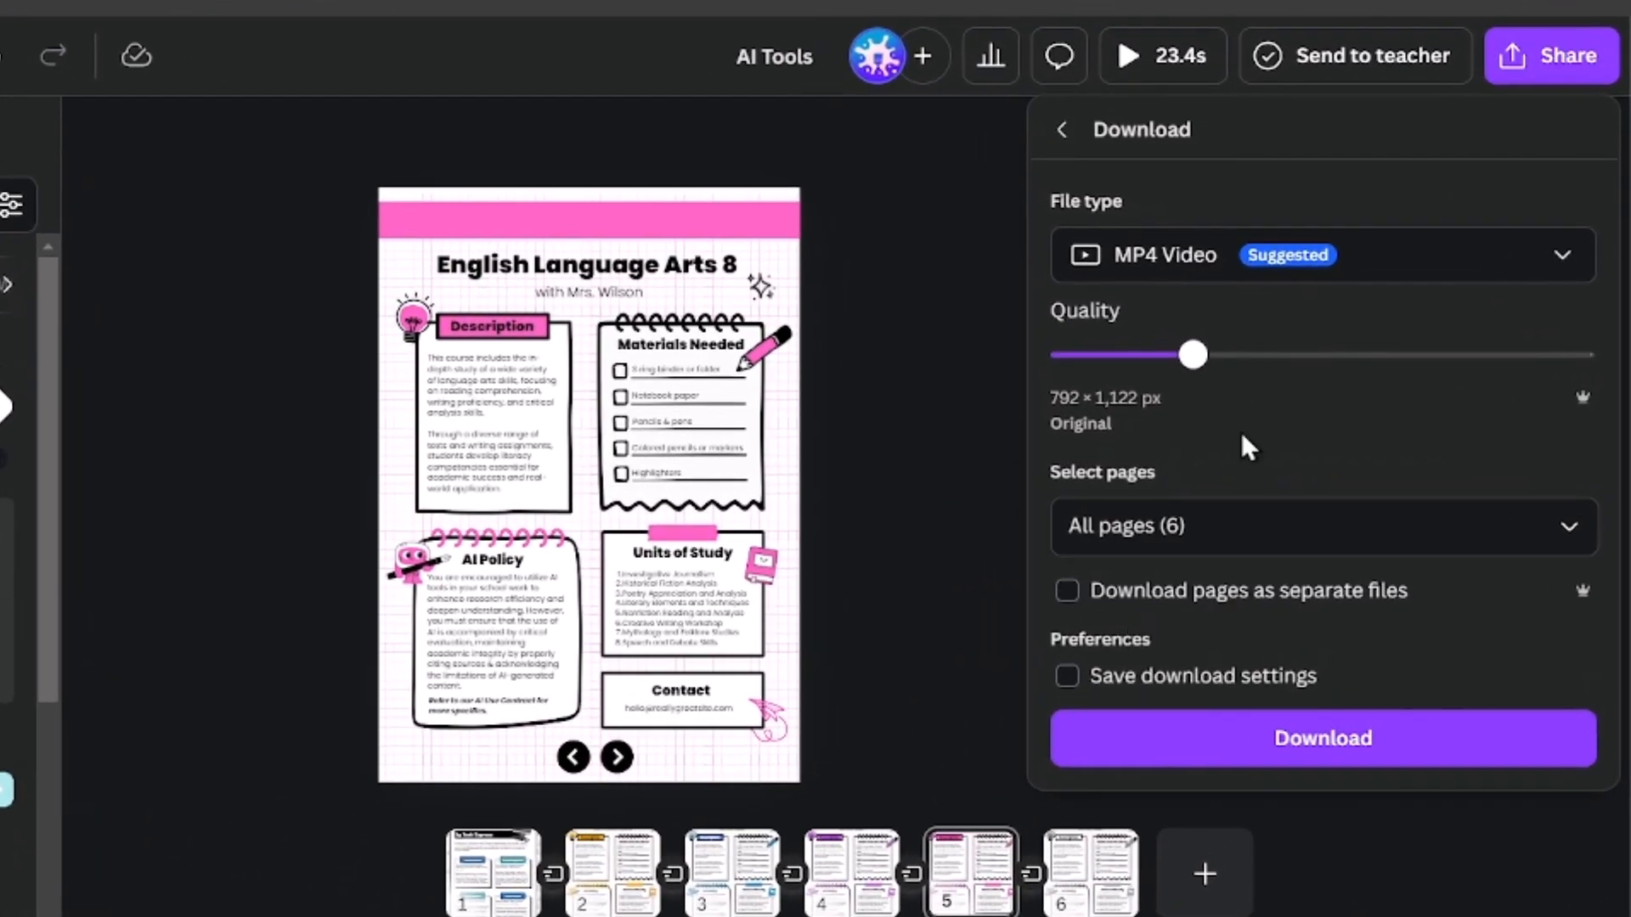
pyautogui.click(1172, 255)
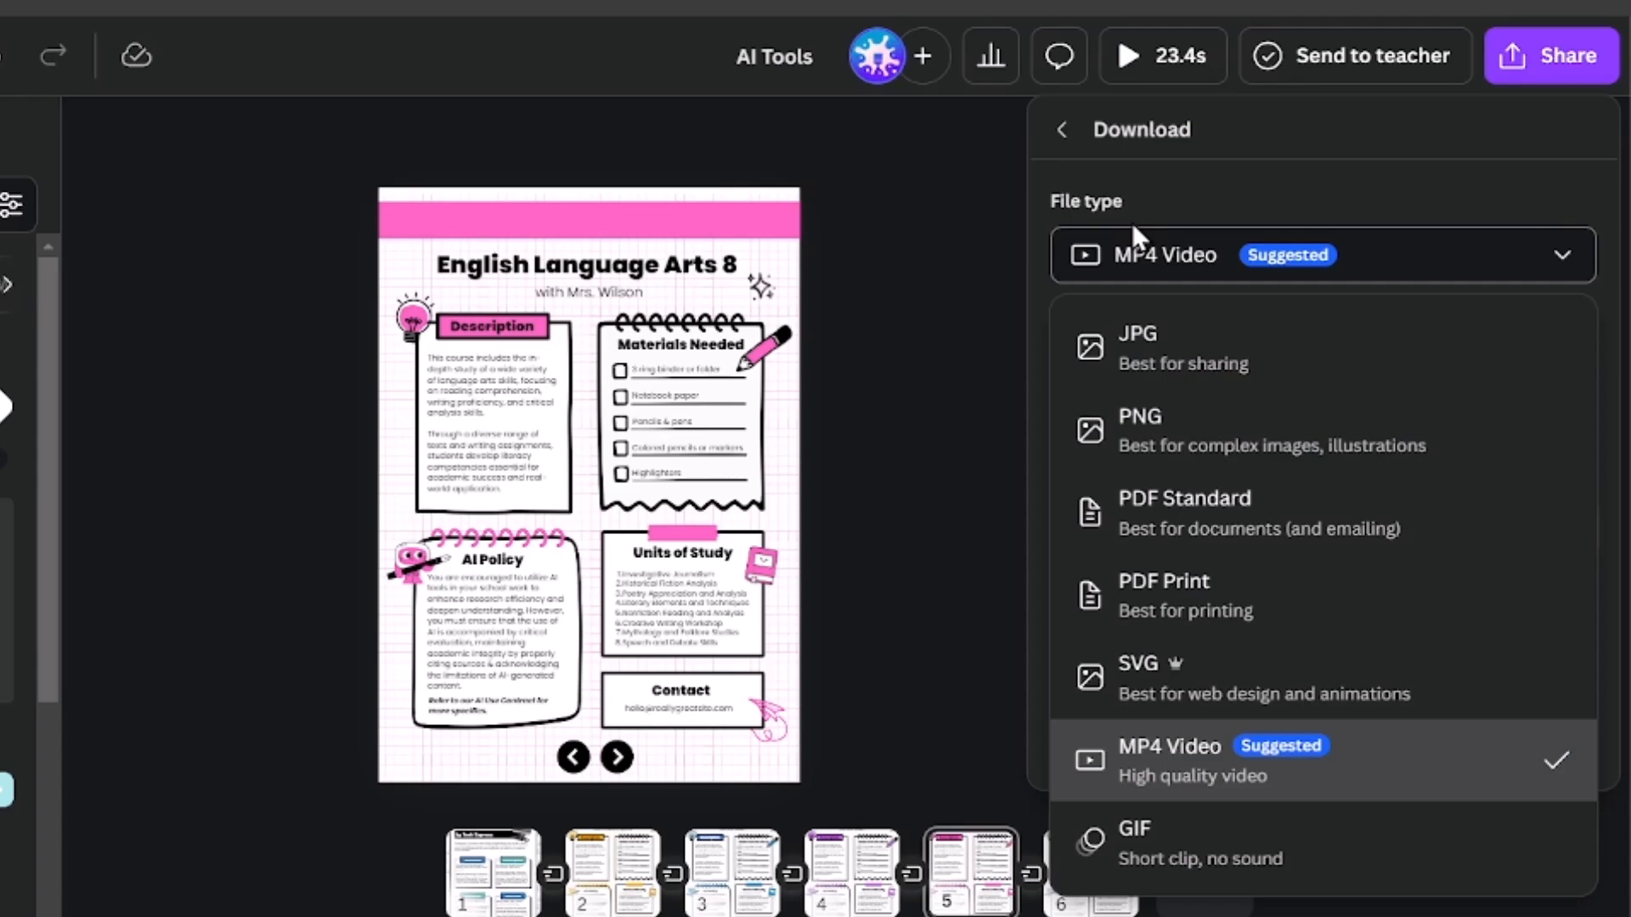
pyautogui.click(1210, 519)
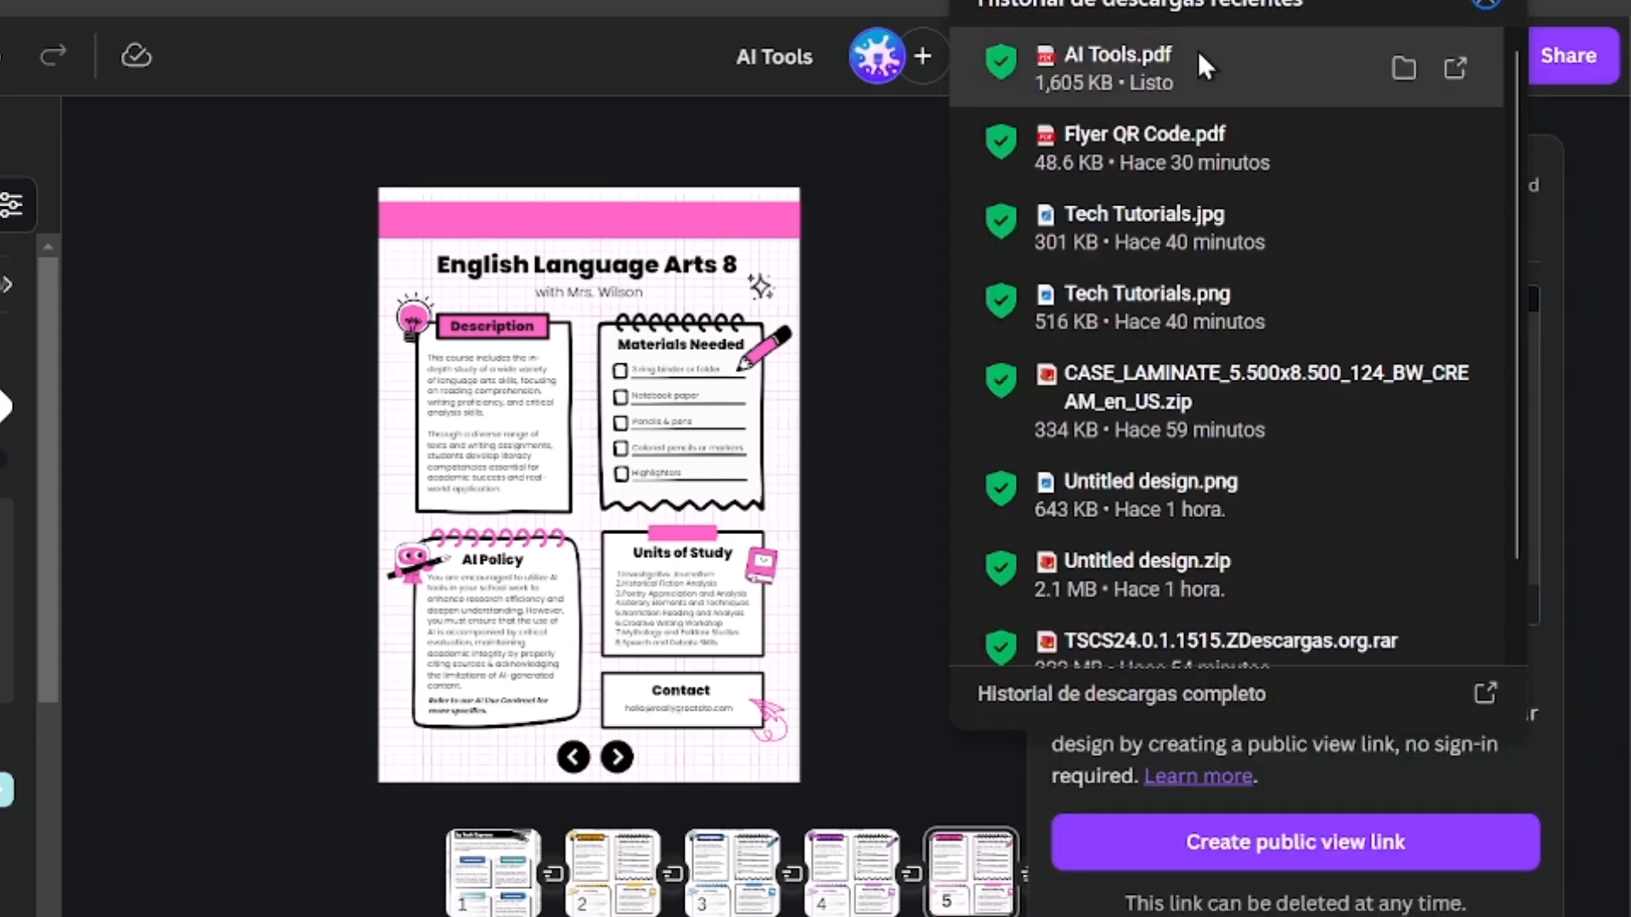
pyautogui.click(1197, 53)
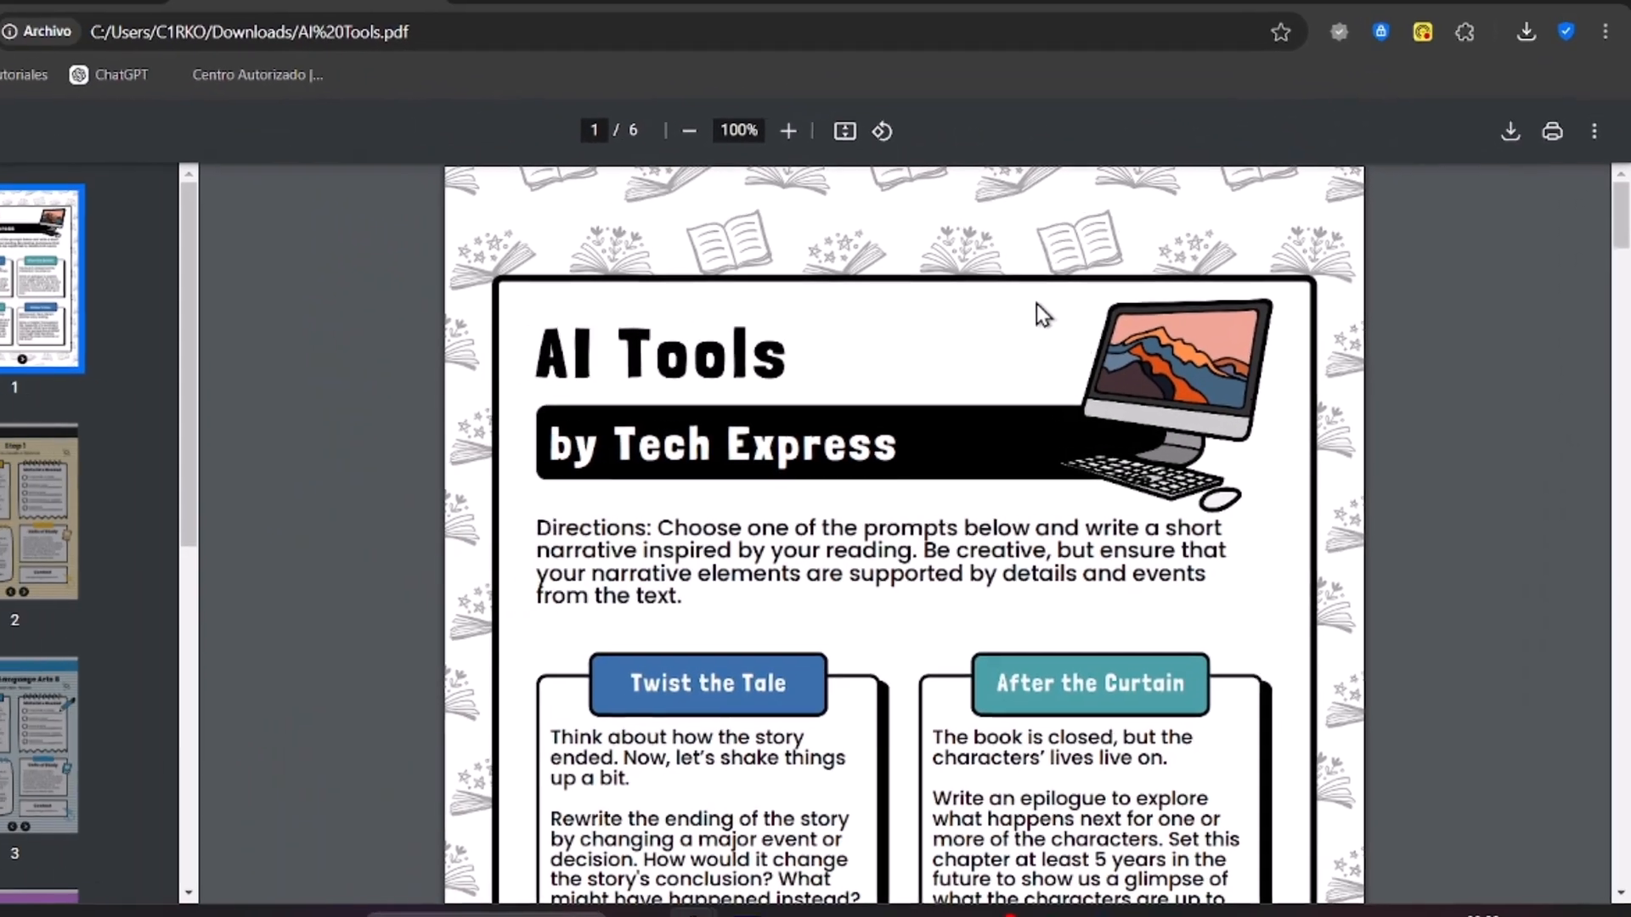
# Step: Test the downloaded PDF's next and back arrow links by navigating between its pages
pyautogui.scroll(-8, 905, 270)
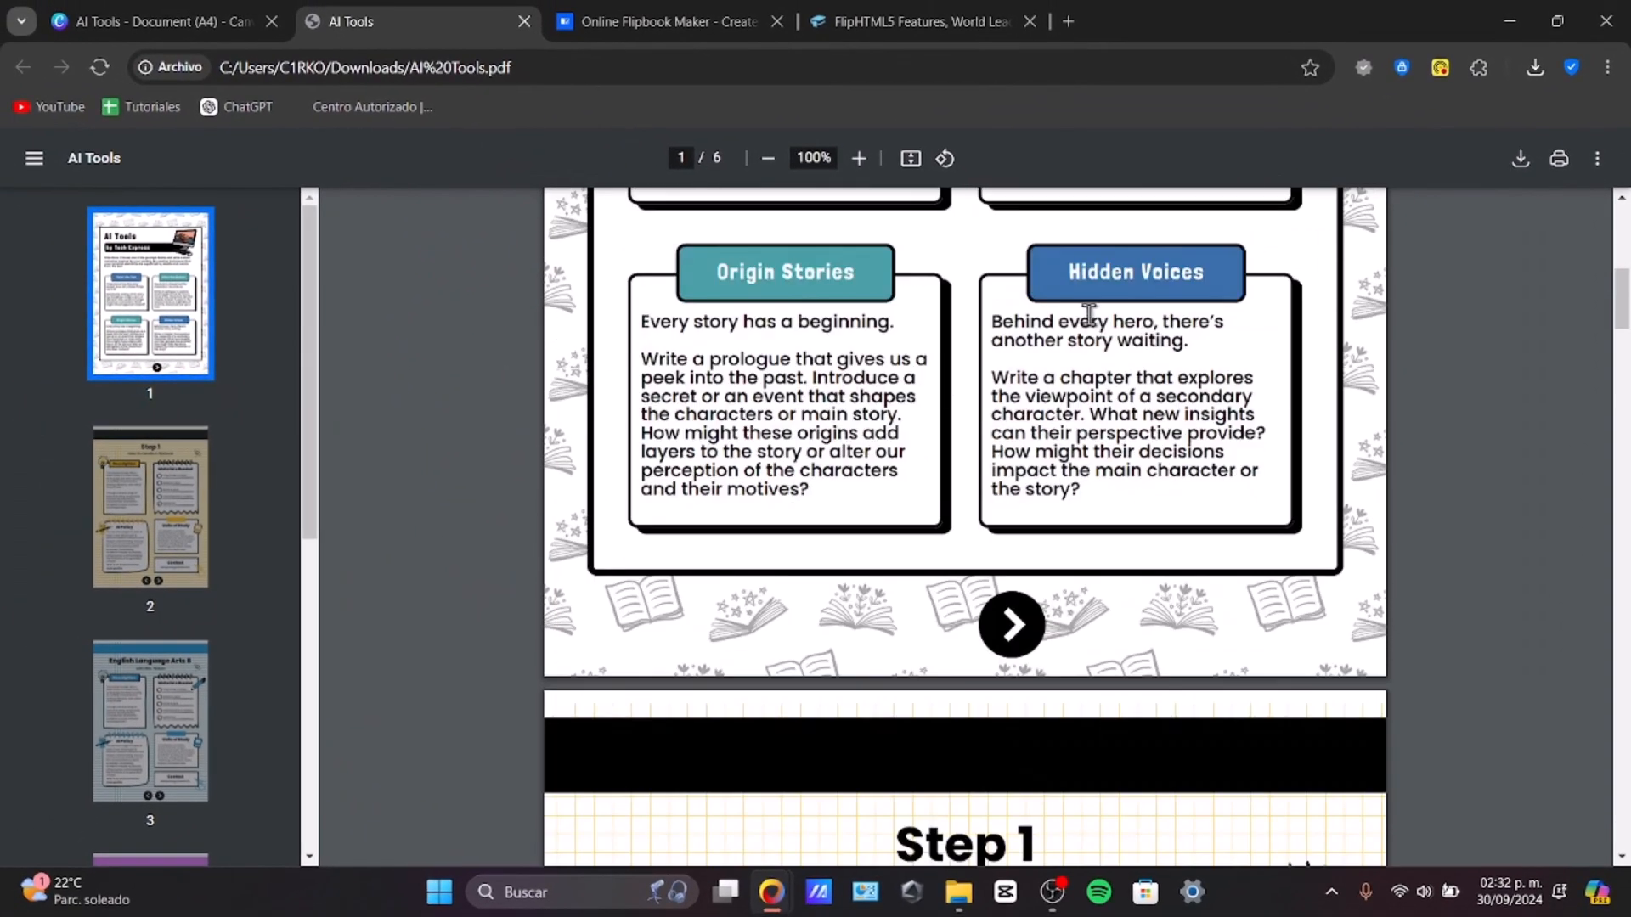
pyautogui.click(910, 159)
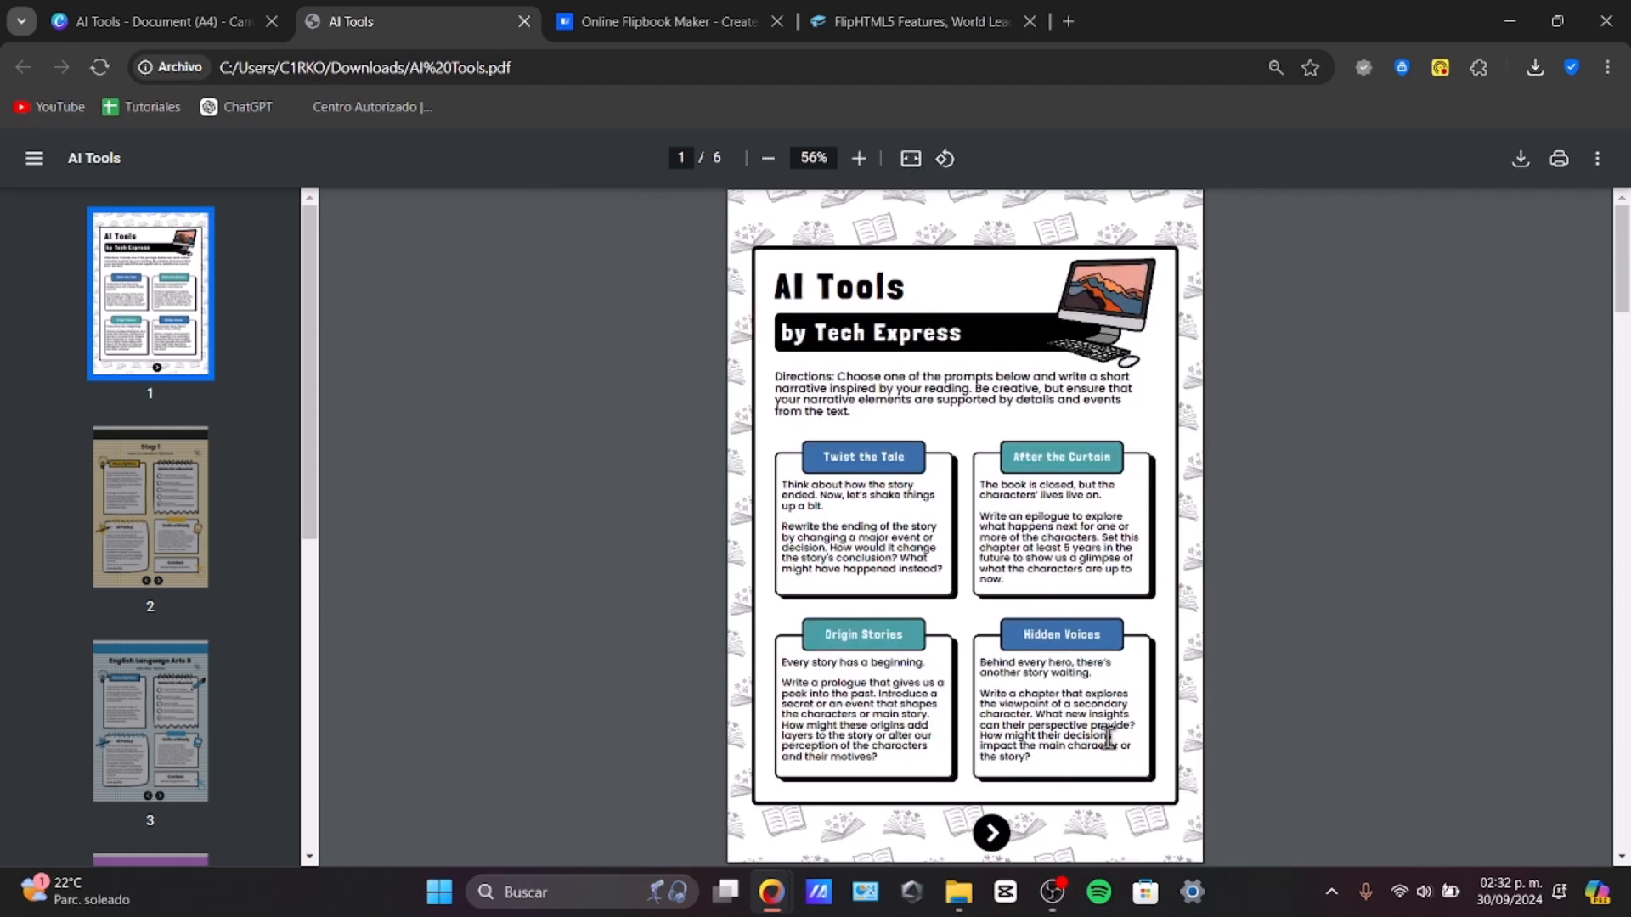
pyautogui.click(998, 831)
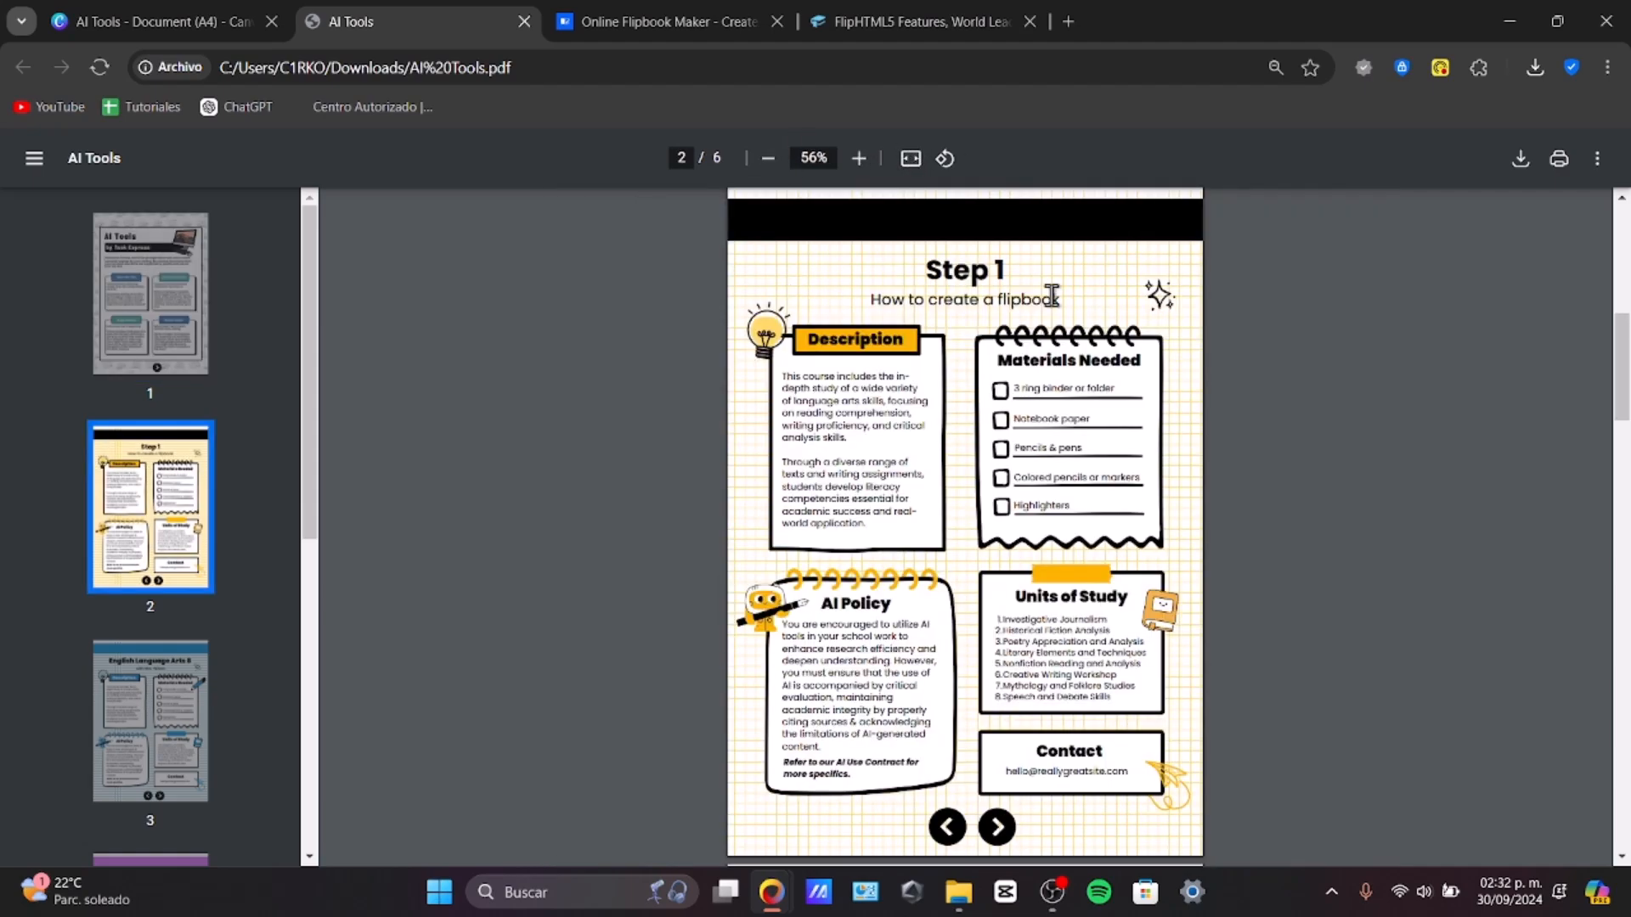
pyautogui.click(1002, 832)
pyautogui.click(1003, 834)
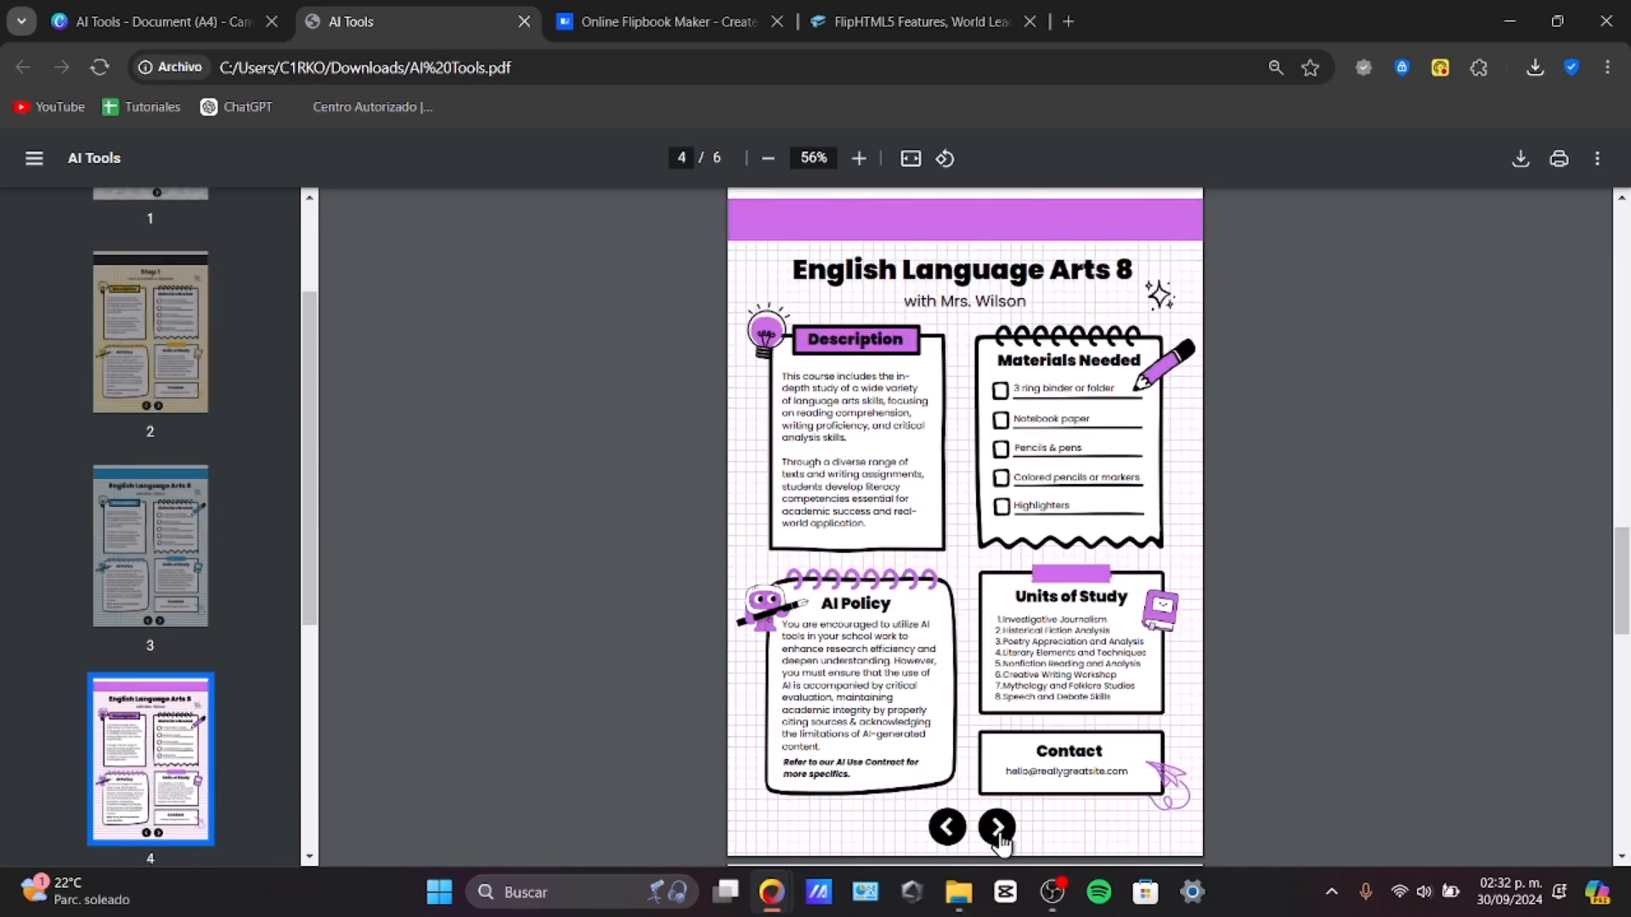
pyautogui.click(1001, 833)
pyautogui.click(957, 830)
pyautogui.click(951, 829)
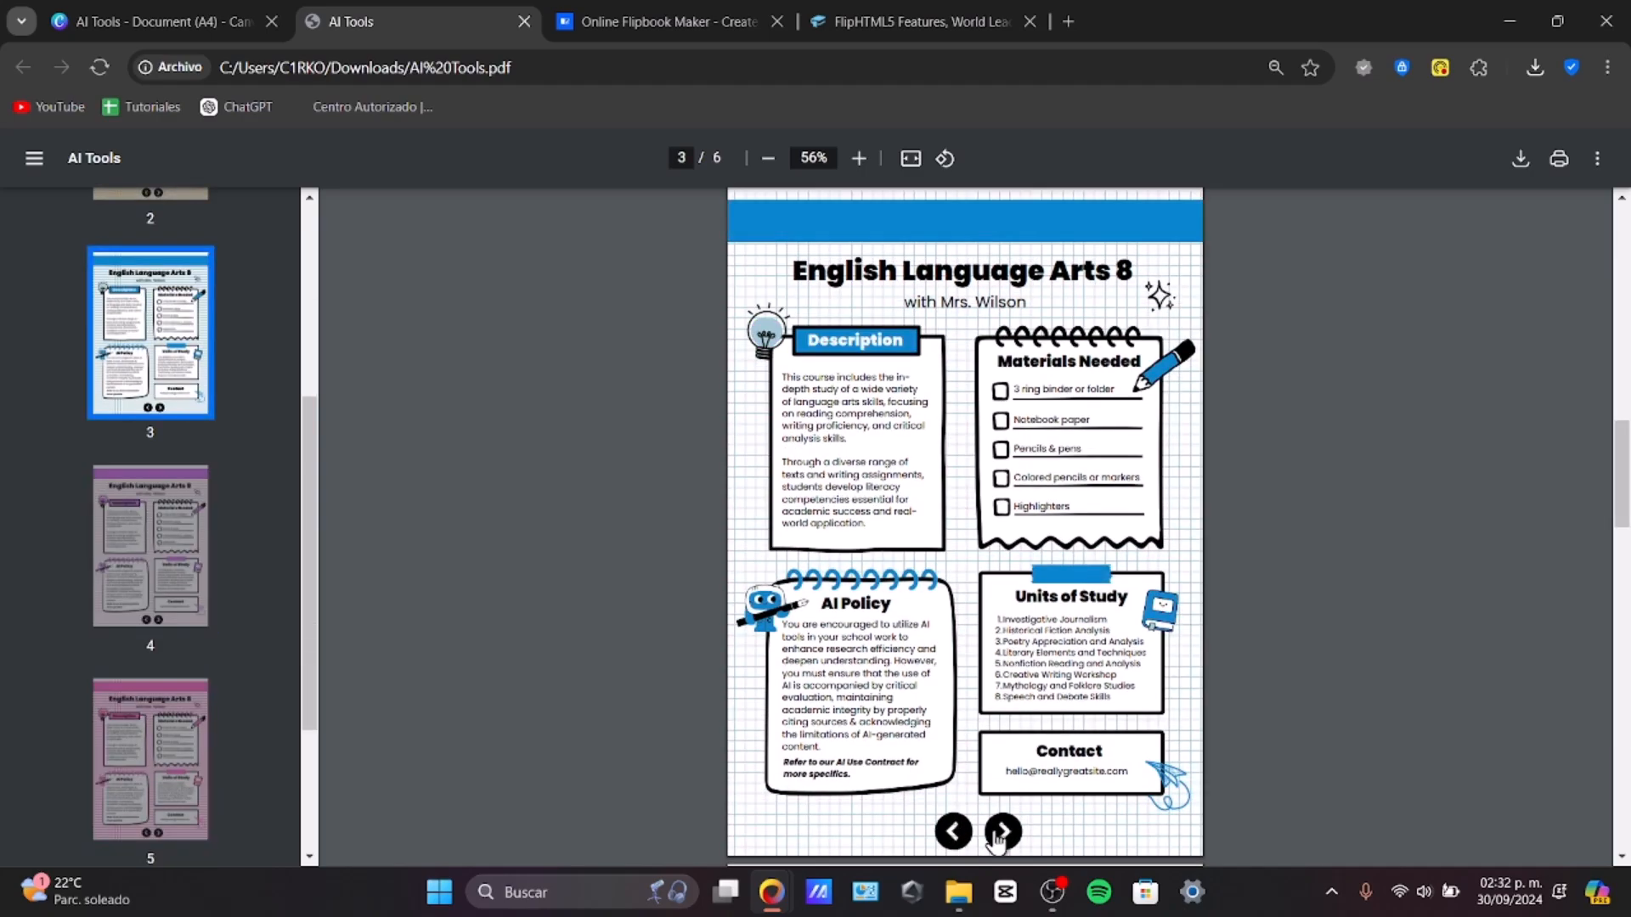
pyautogui.click(999, 831)
pyautogui.click(999, 830)
pyautogui.click(999, 833)
pyautogui.click(955, 834)
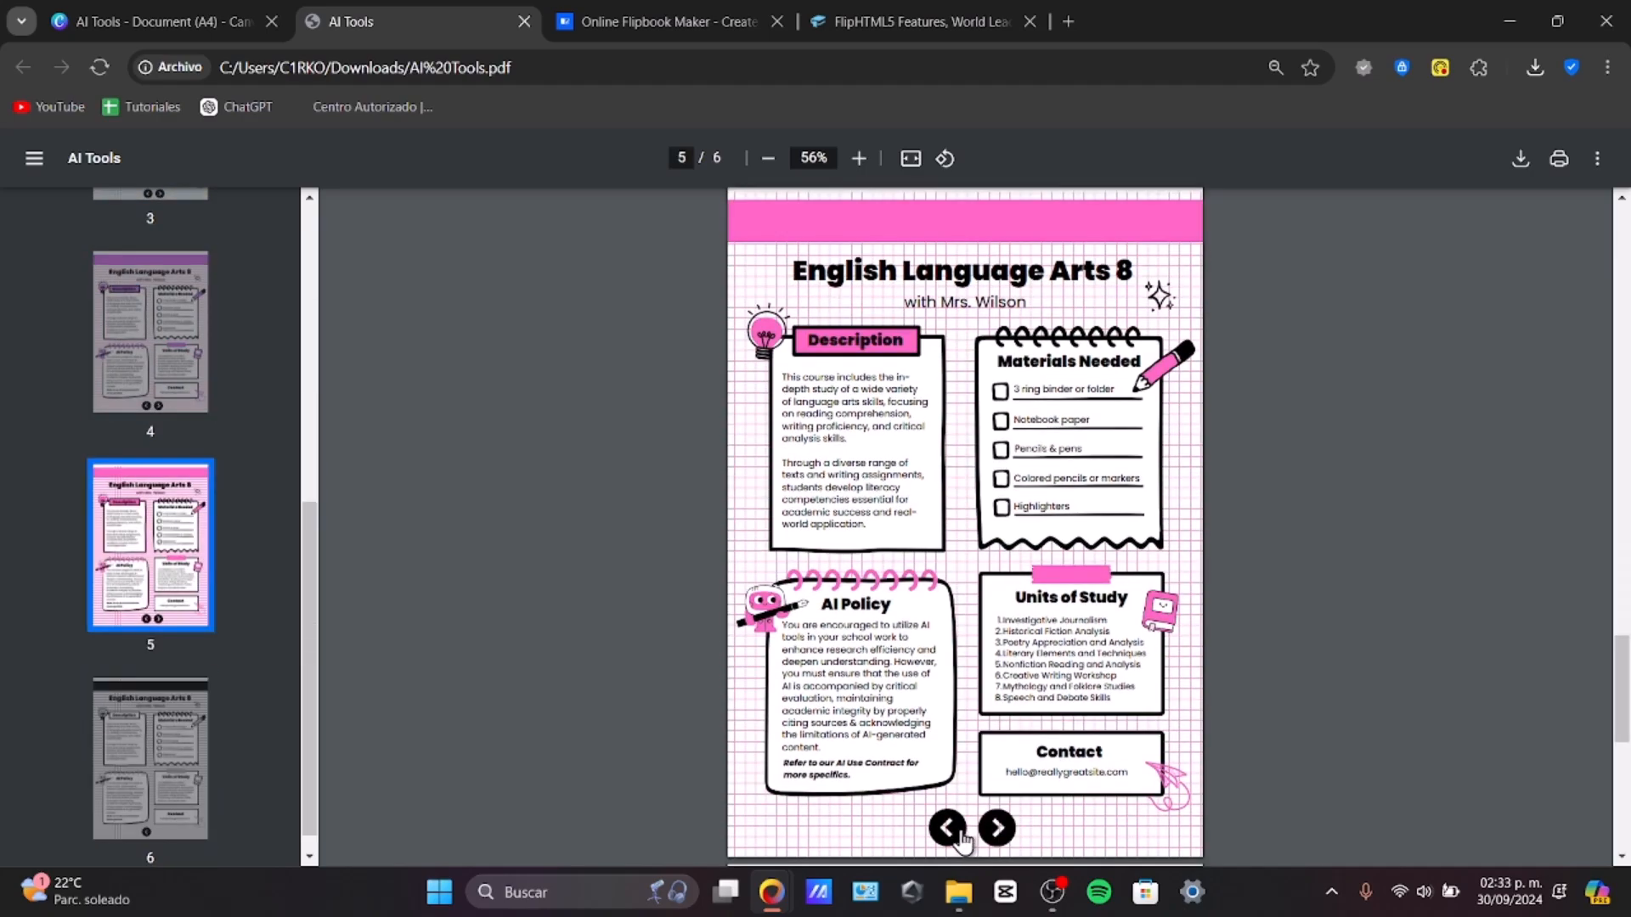
pyautogui.click(956, 834)
pyautogui.click(956, 834)
pyautogui.click(956, 834)
pyautogui.click(958, 834)
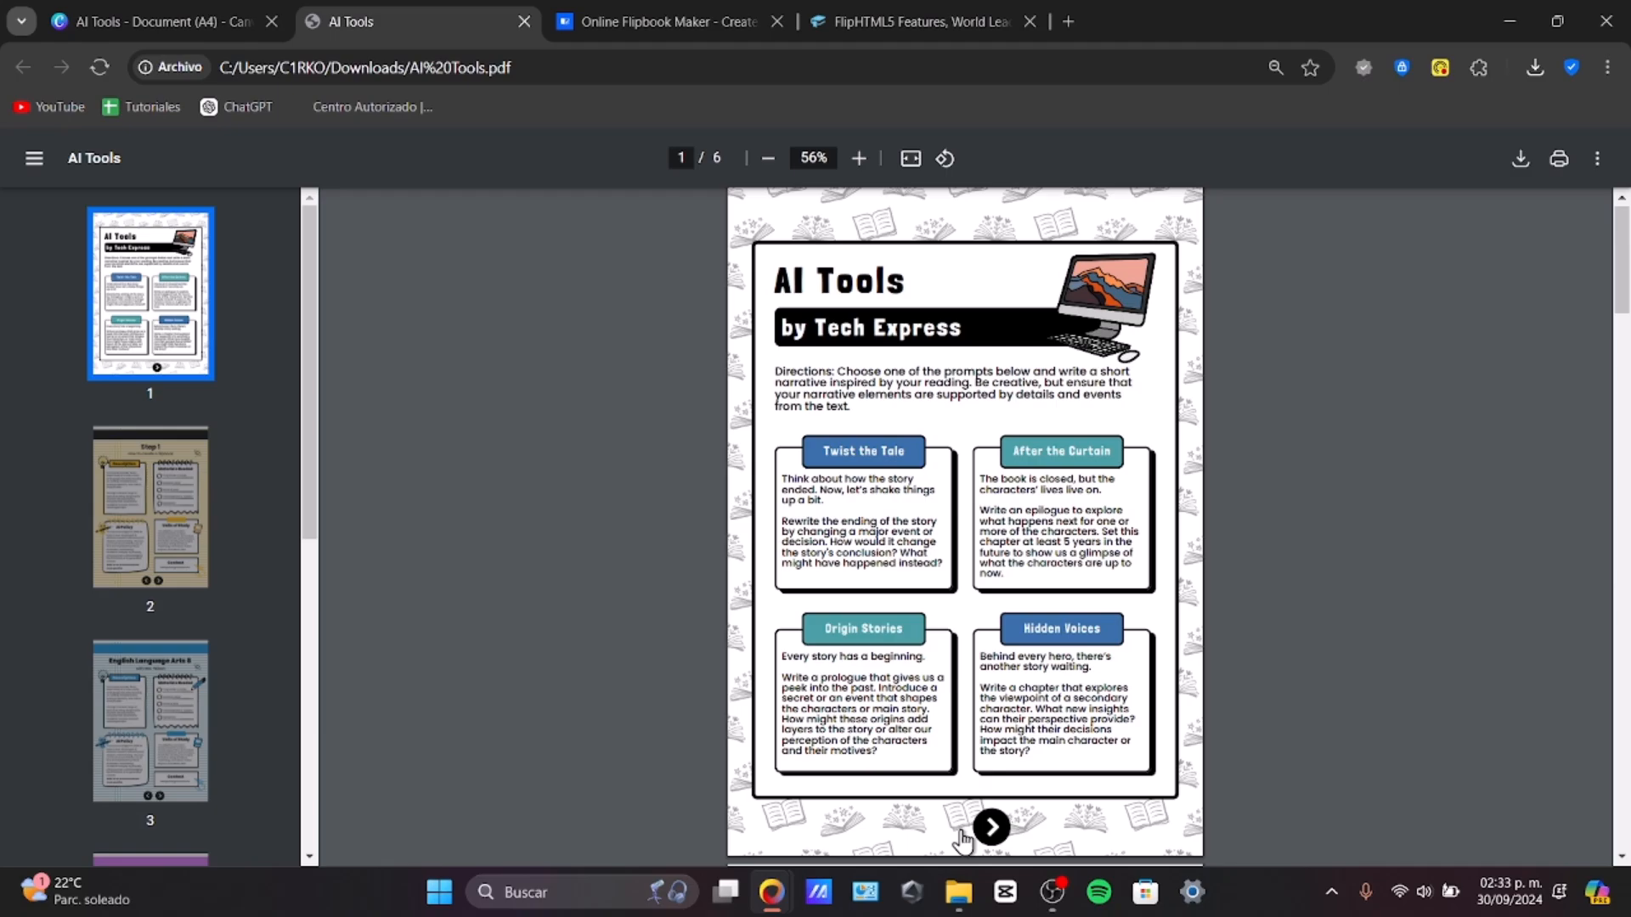
# Step: Switch to FlipHTML5 and sign in with a Google account to upload the PDF
pyautogui.click(875, 5)
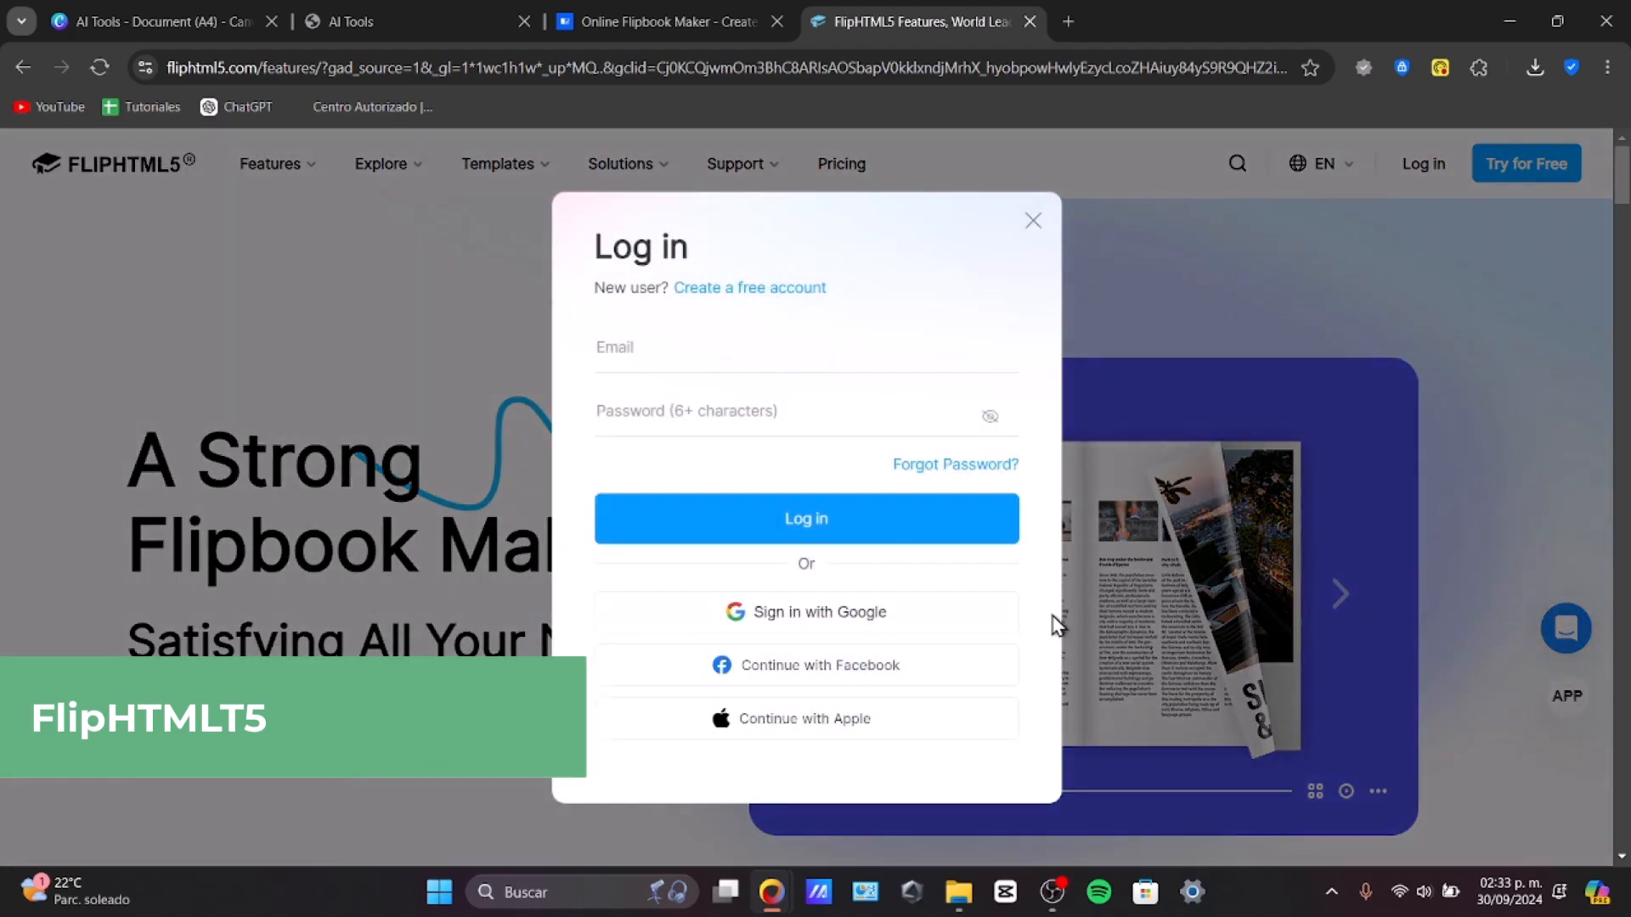
pyautogui.click(877, 615)
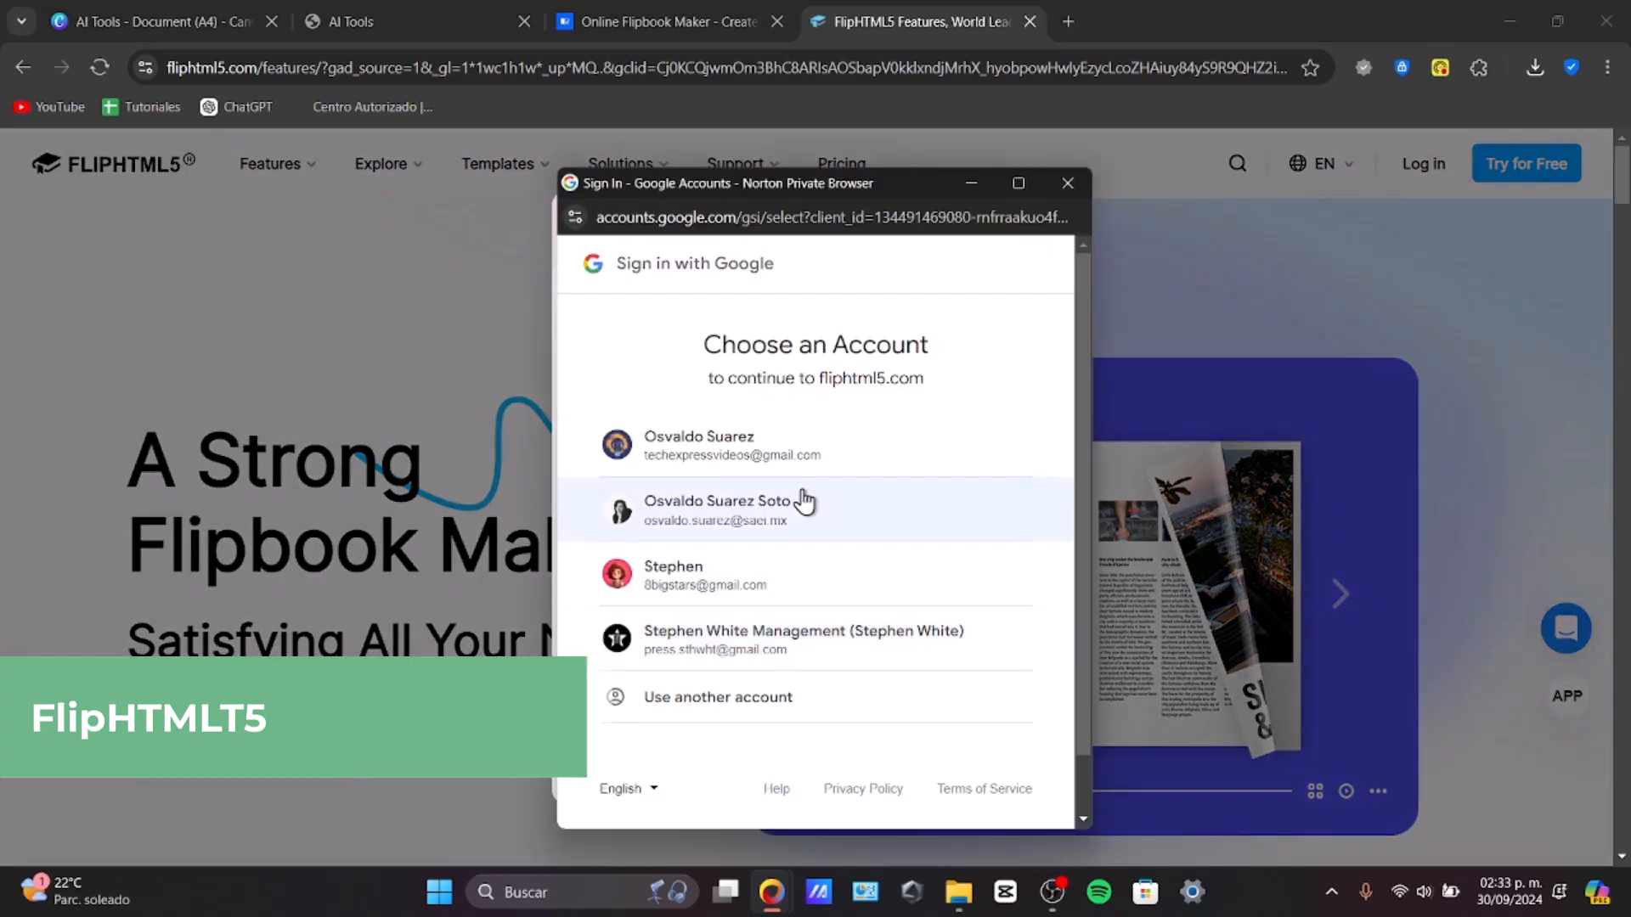
pyautogui.click(799, 459)
pyautogui.click(988, 605)
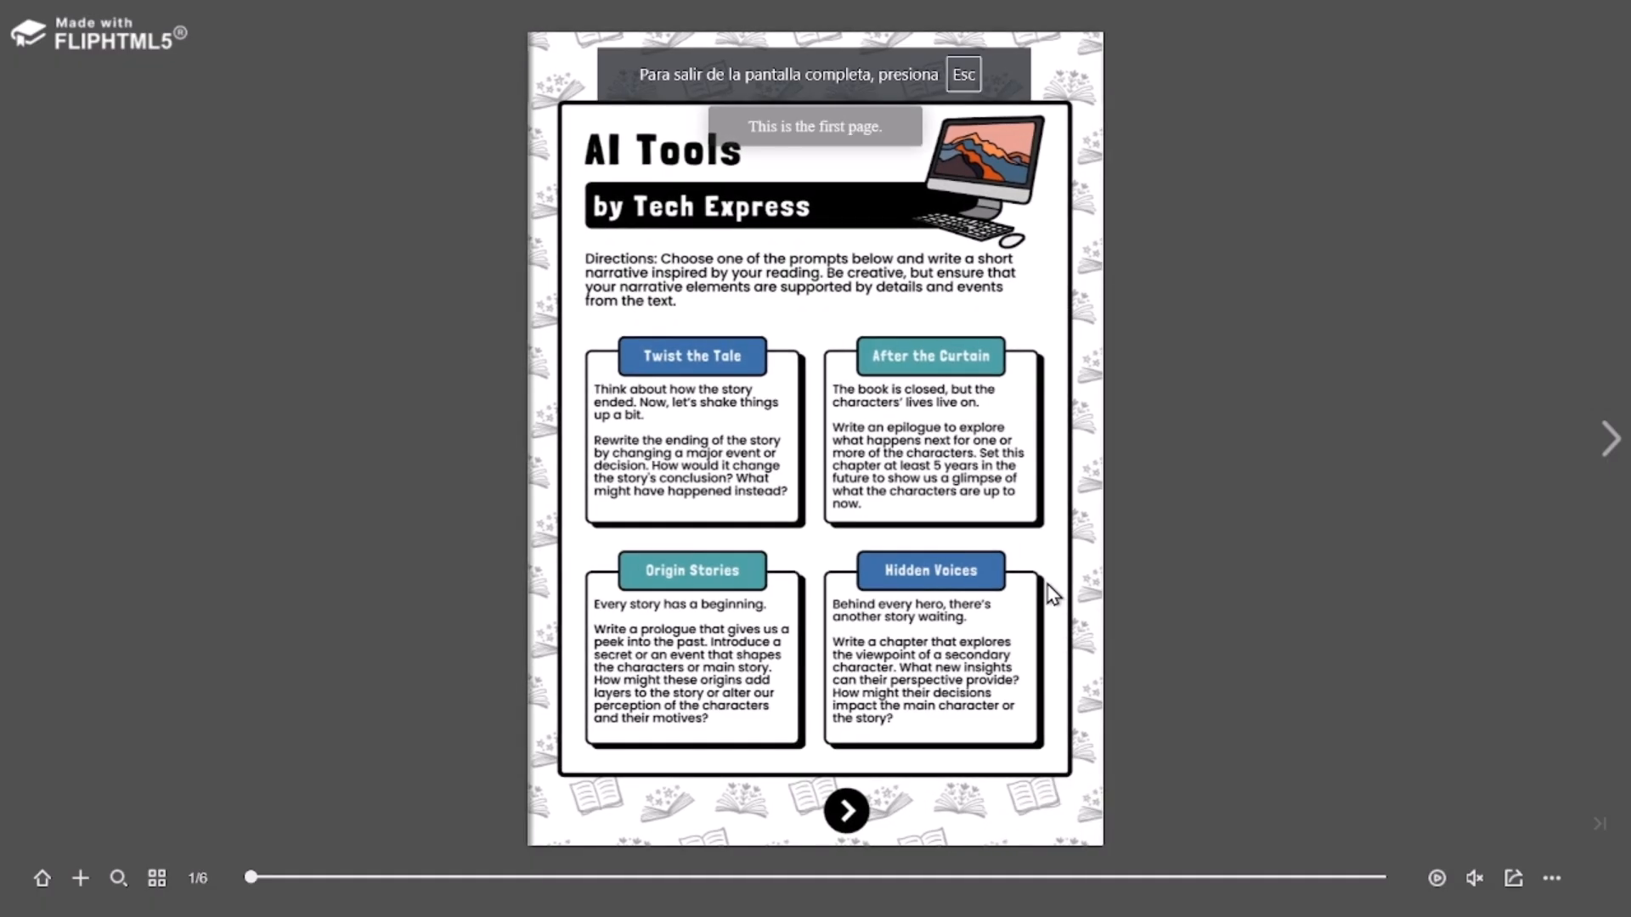
# Step: Flip through the pages of the converted flipbook
pyautogui.moveTo(1053, 594); pyautogui.dragTo(553, 588)
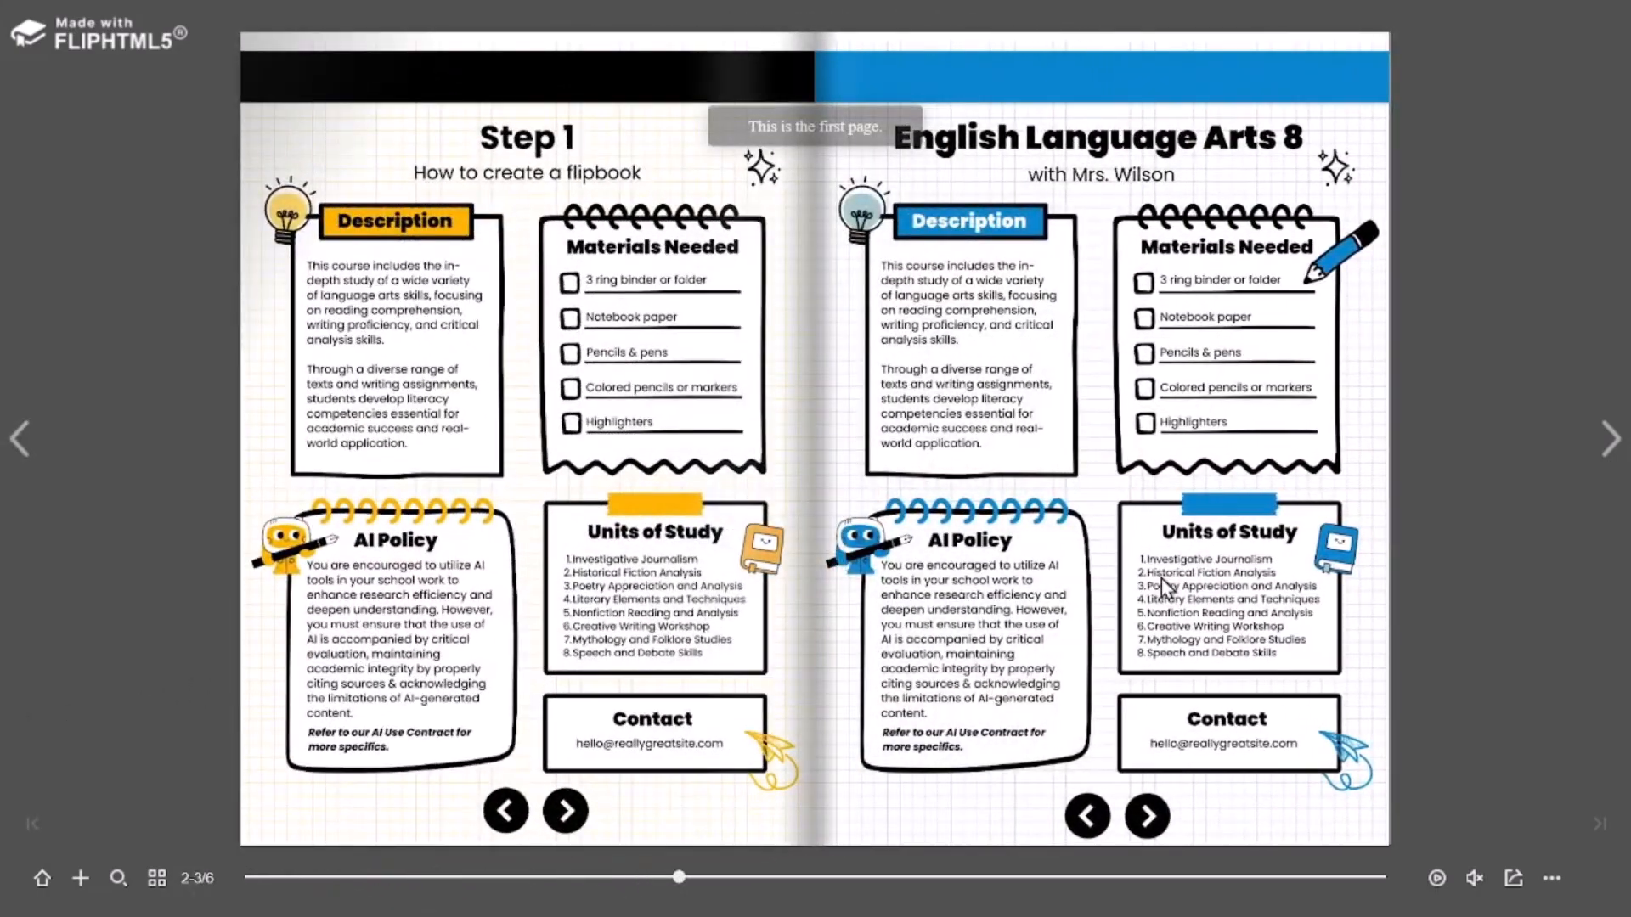